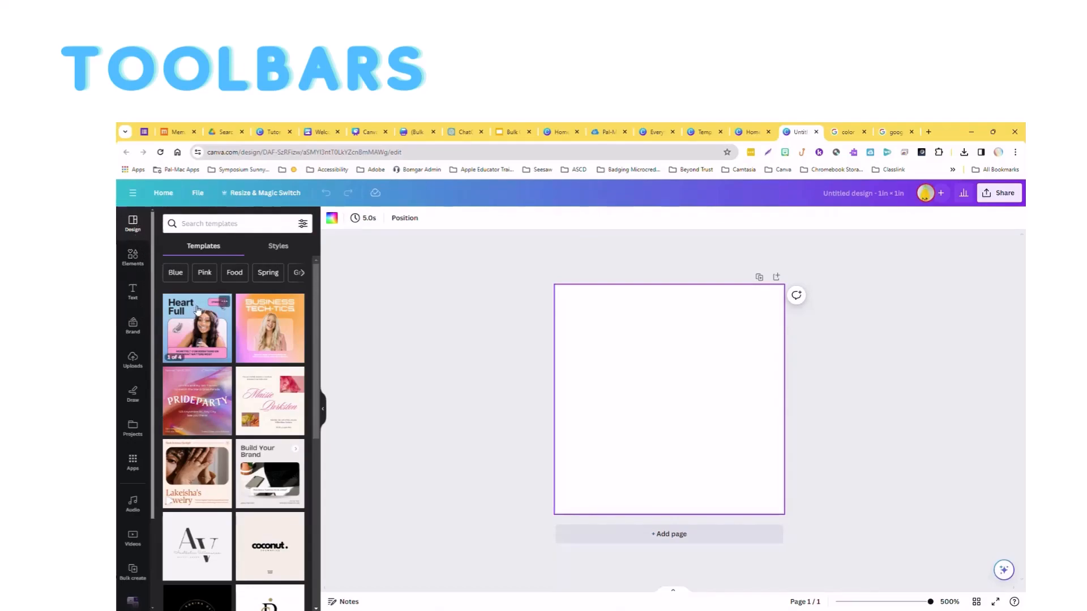
Search the templates for education and apply the White Blue Illustration Education Day template with the pencil borders.
left_click(215, 223)
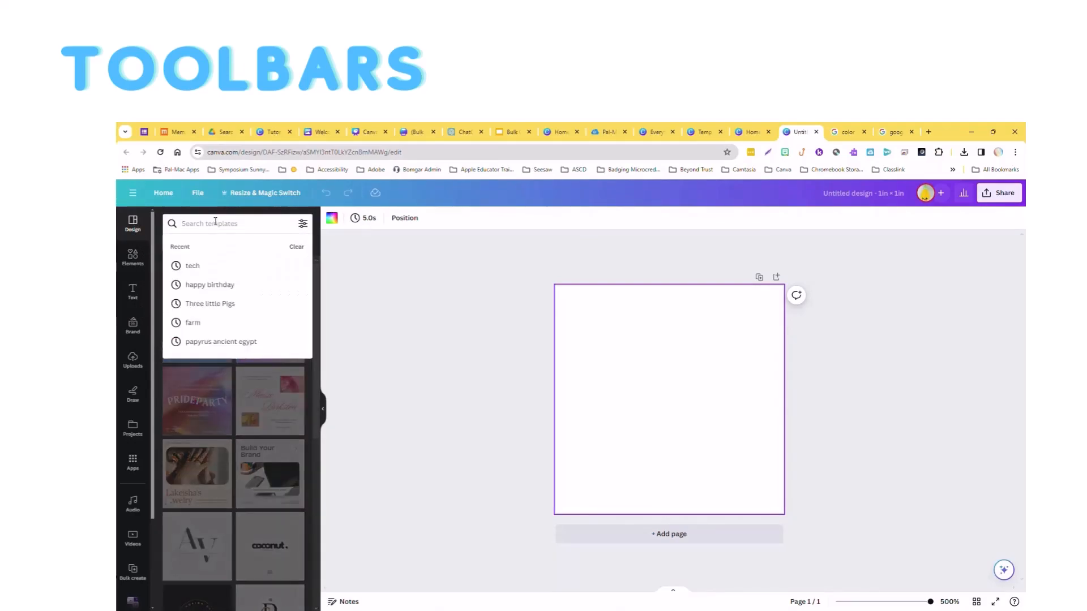
type("education")
key("Return")
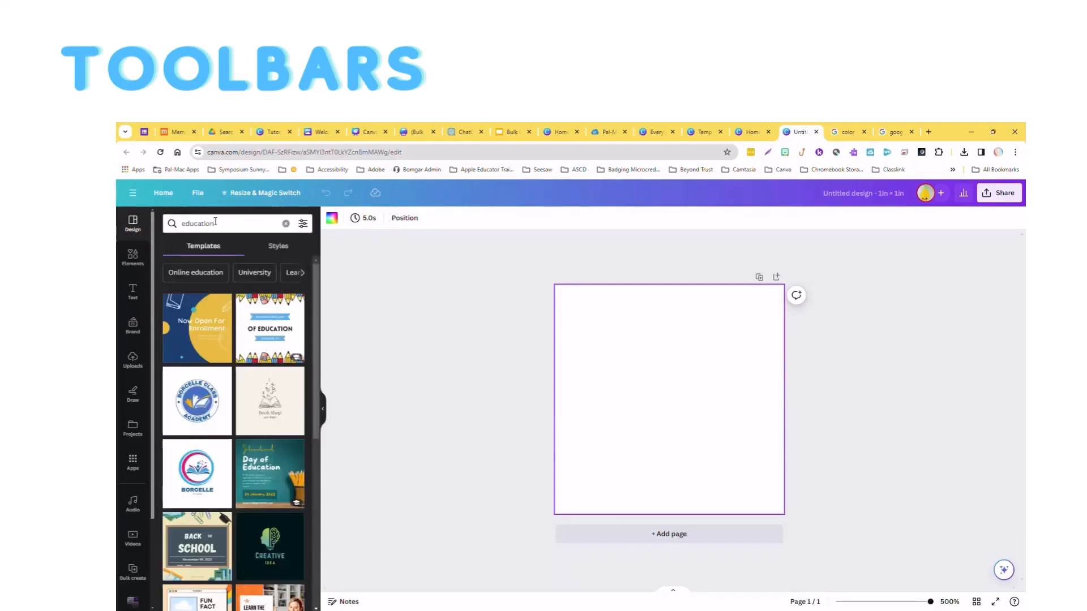
left_click(270, 328)
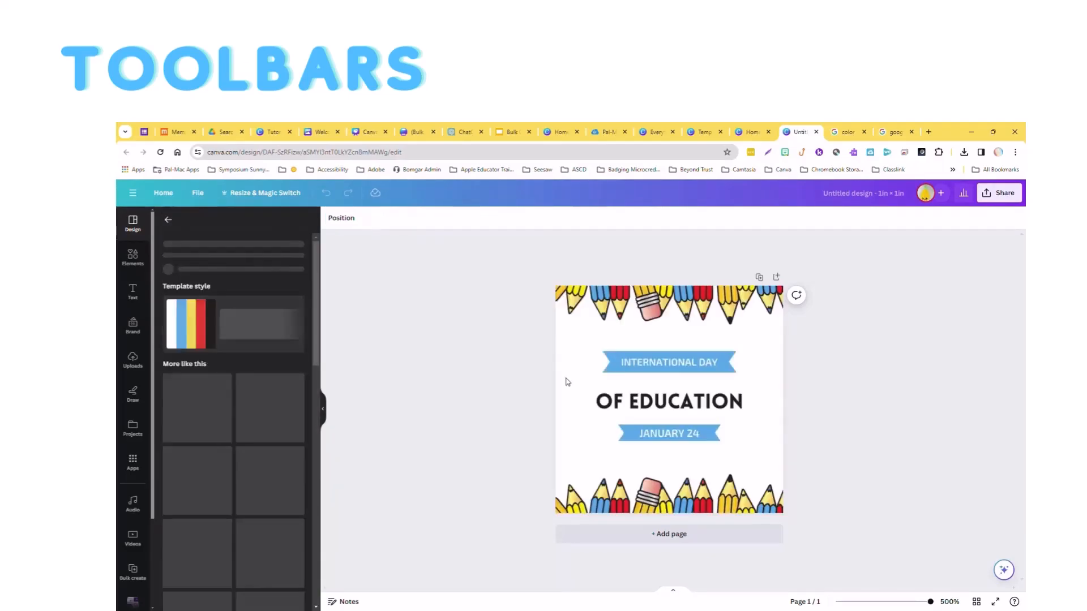
Delete the title element above OF EDUCATION and the pencil border along the page's bottom edge.
left_click(677, 371)
key("Delete")
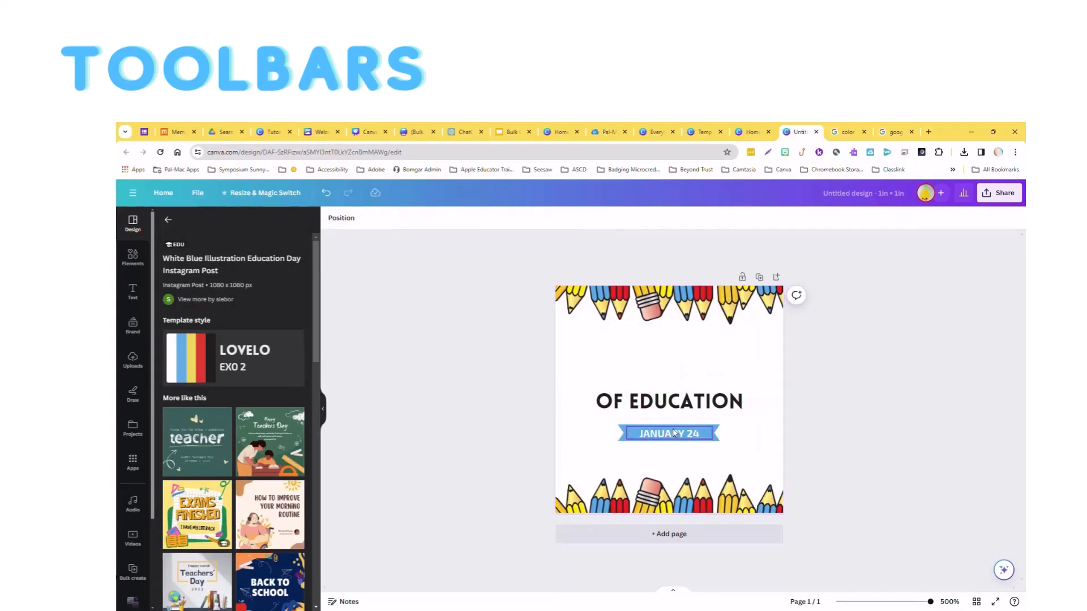
left_click(680, 498)
key("Delete")
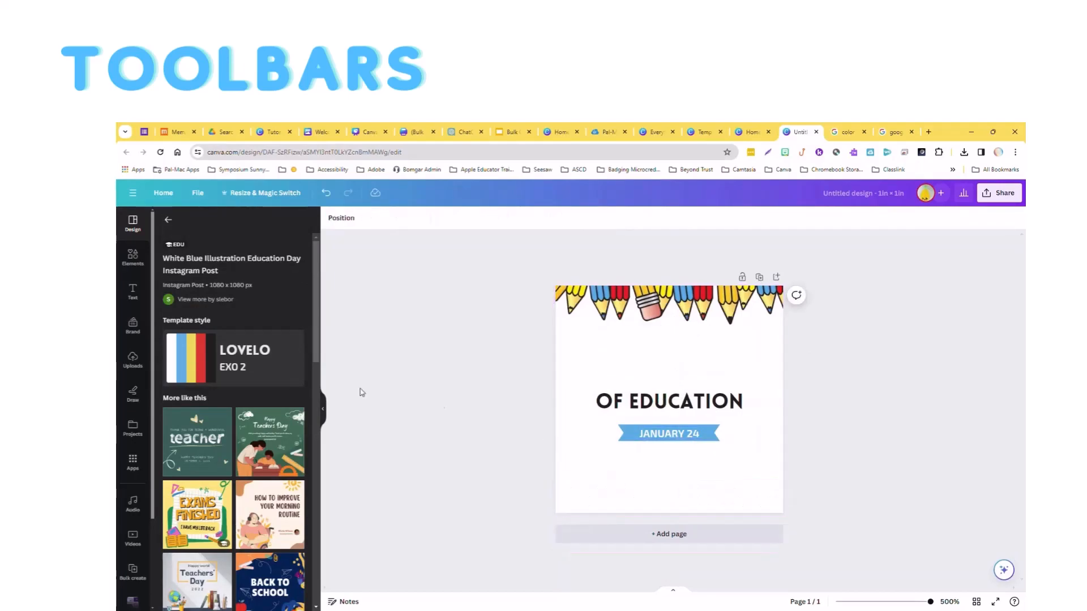
Try the Teachers' Day template from the similar designs and replace it with the Black White Handwritten Back To School template.
scroll(218, 458, "down", 3)
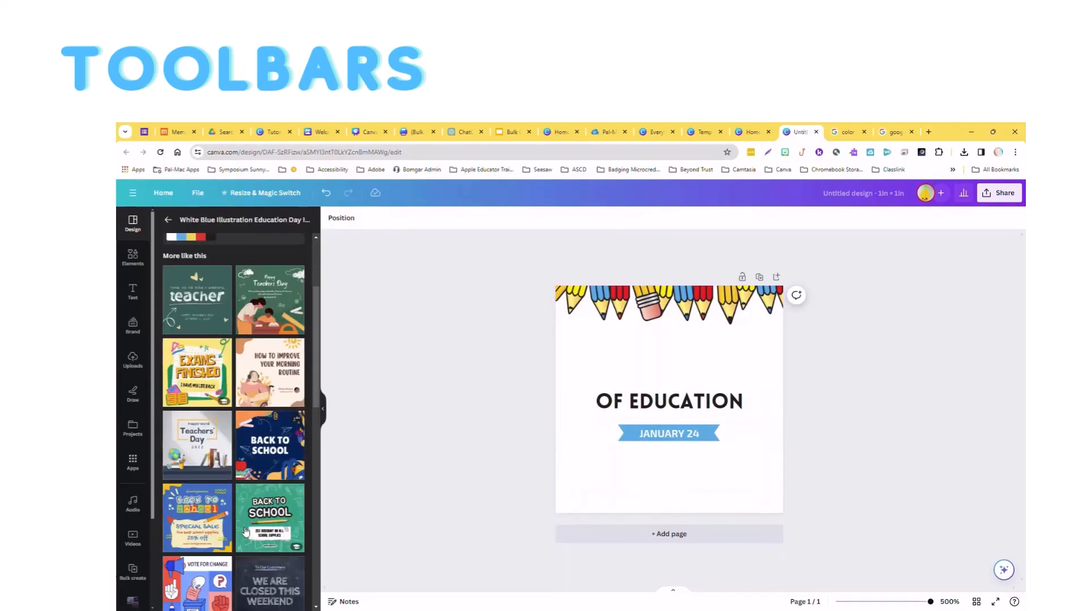
left_click(209, 451)
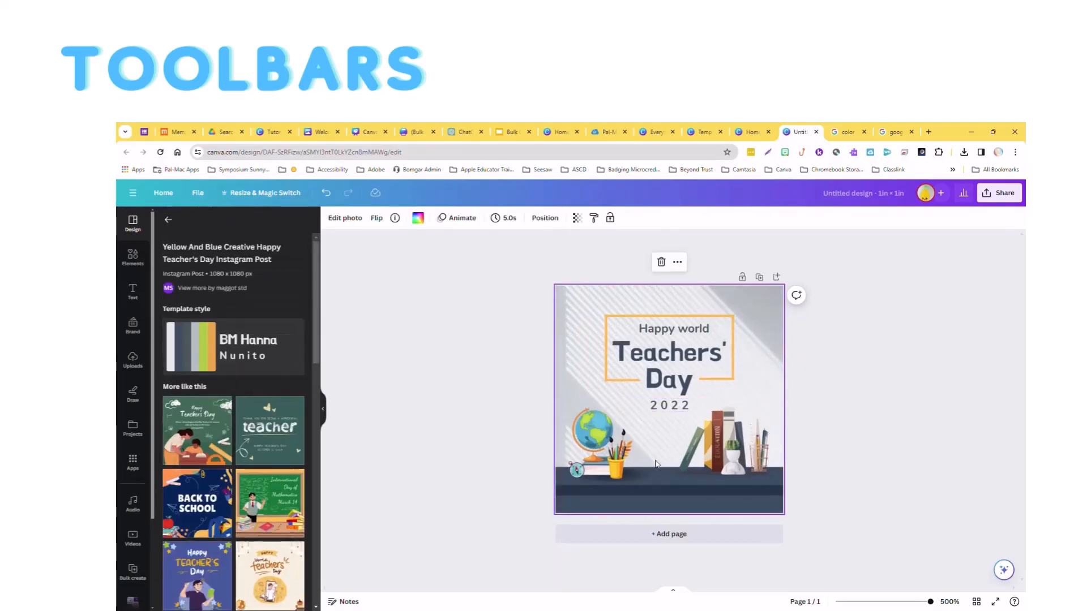
left_click(279, 443)
left_click(276, 439)
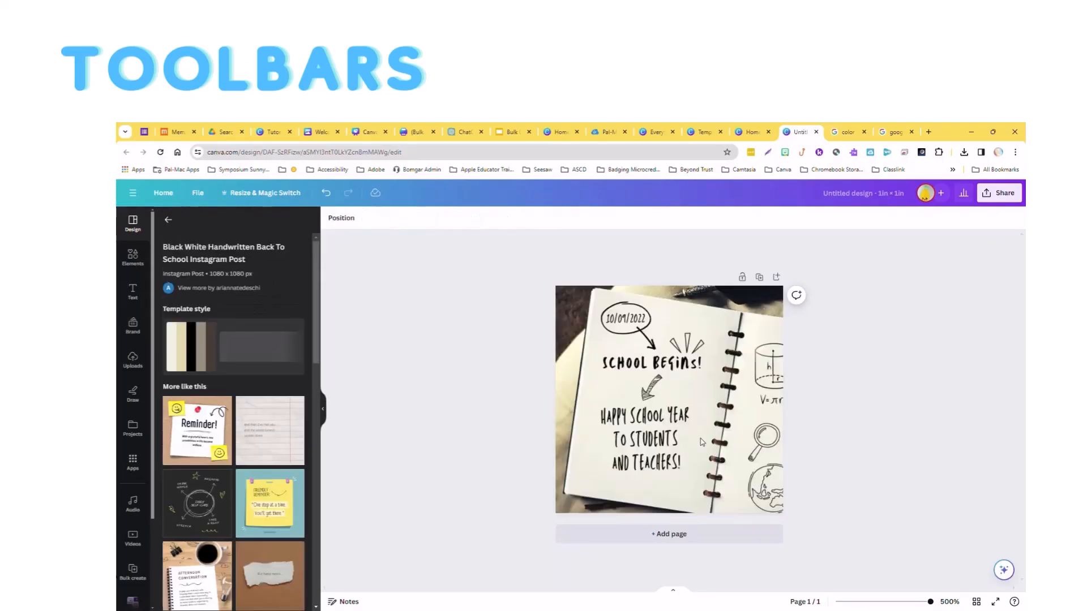
Shuffle the template style of the Back To School notebook design.
left_click(671, 365)
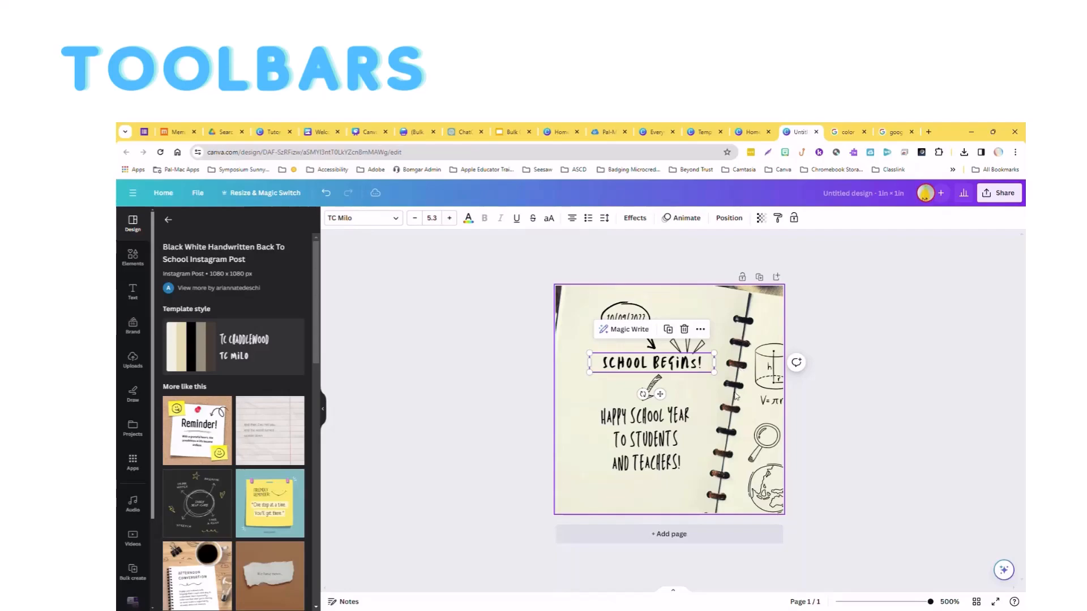
left_click(201, 348)
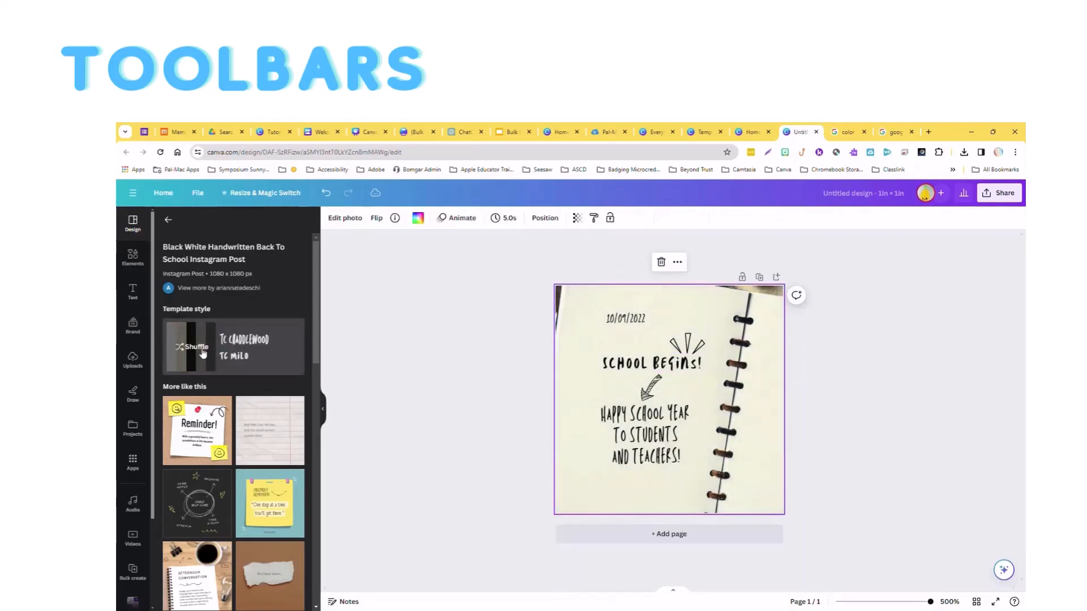
left_click(201, 352)
Check the styles offered for the education search and look at the Google results for google form header size.
left_click(167, 221)
left_click(280, 248)
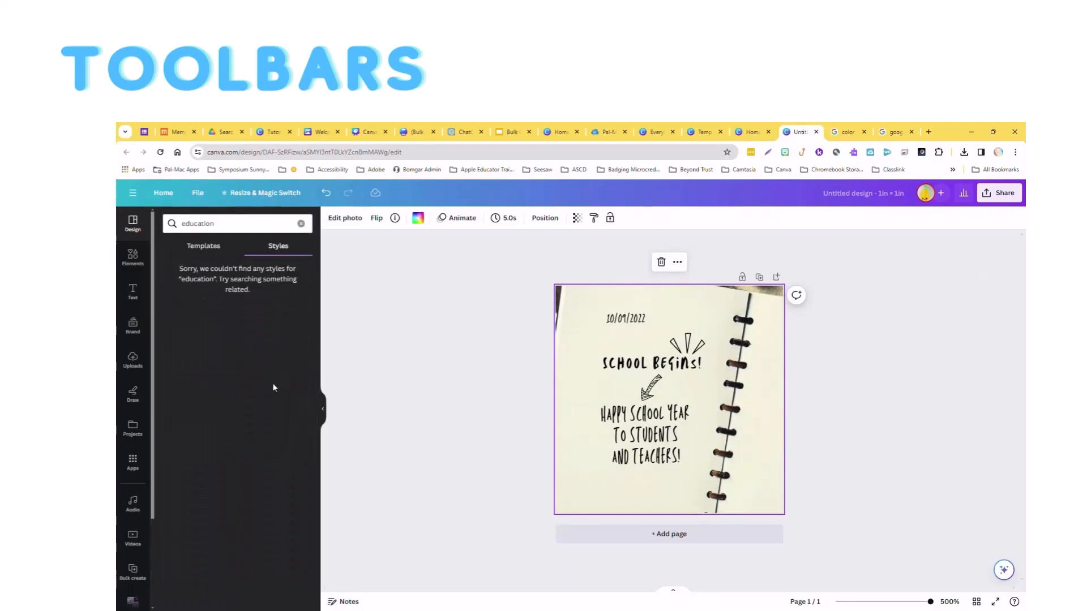
left_click(217, 250)
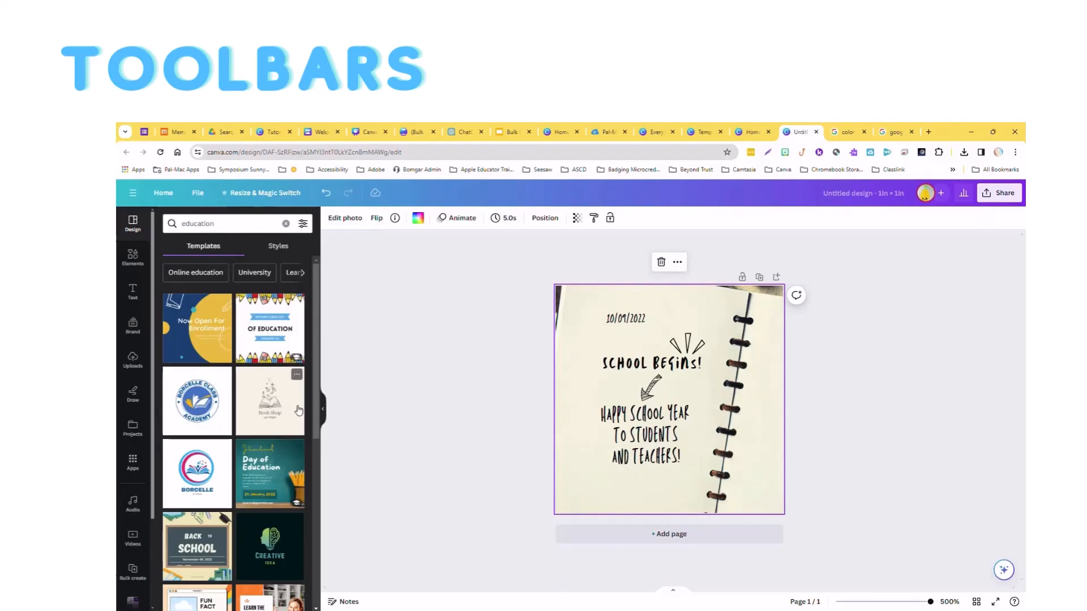
left_click(900, 138)
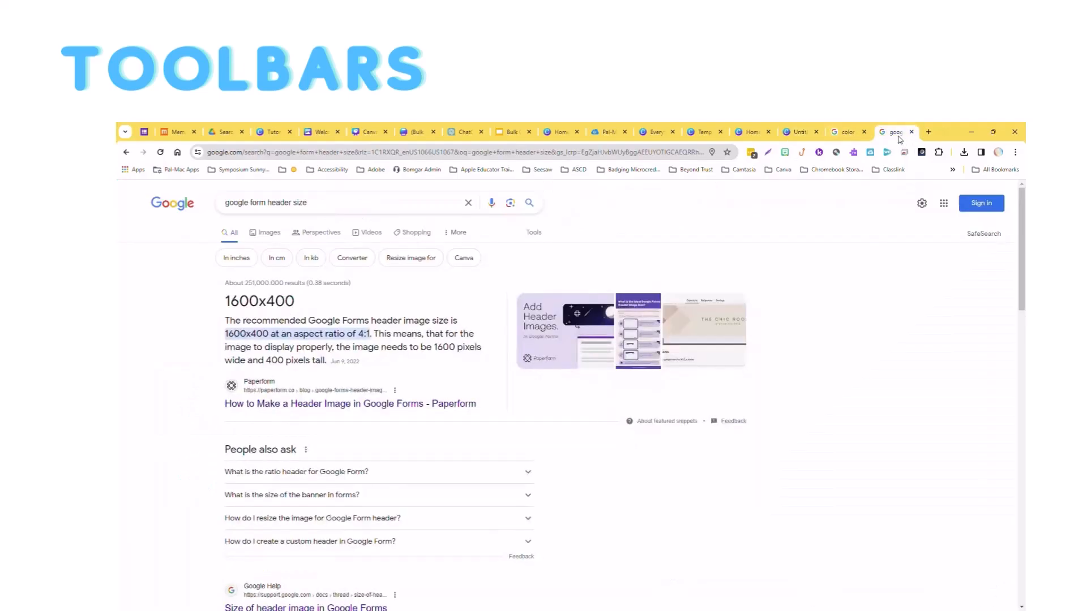
left_click(797, 132)
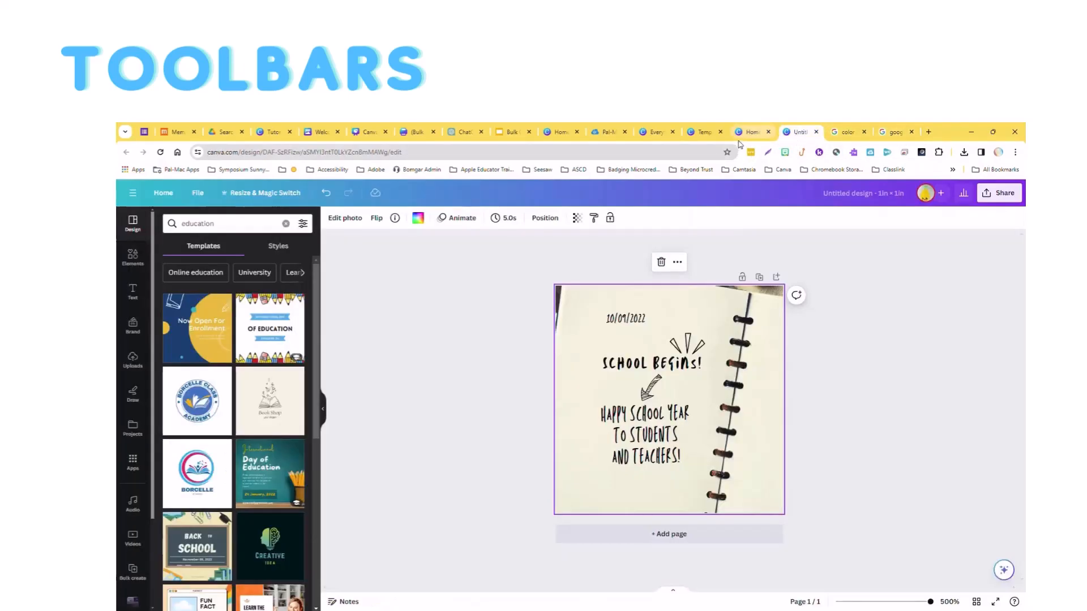
Add the neon GLOW text style to the page and replace its wording with 2BD.
left_click(133, 293)
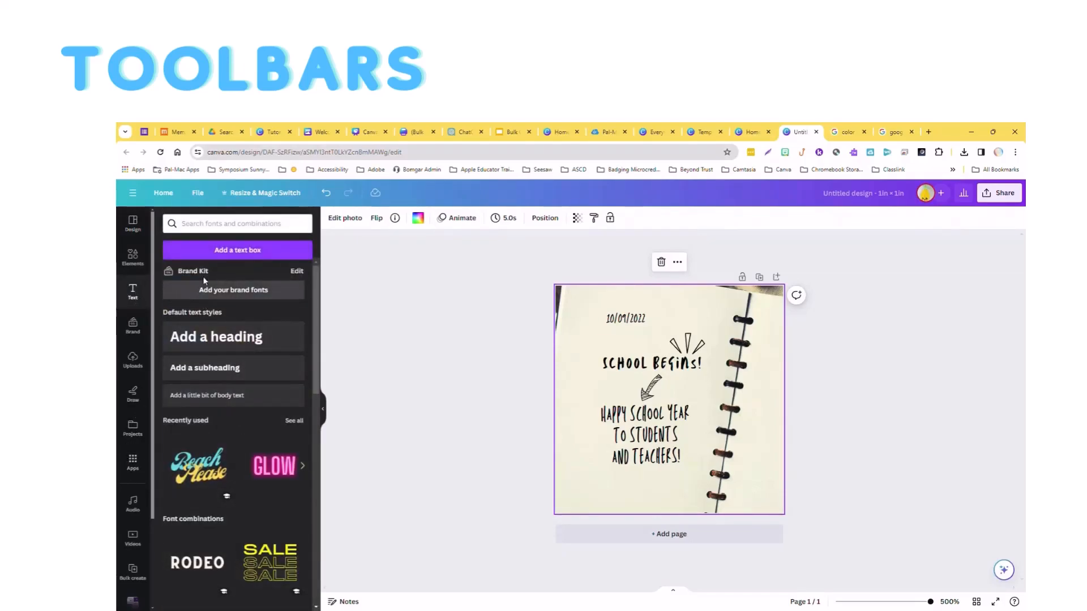
left_click(224, 339)
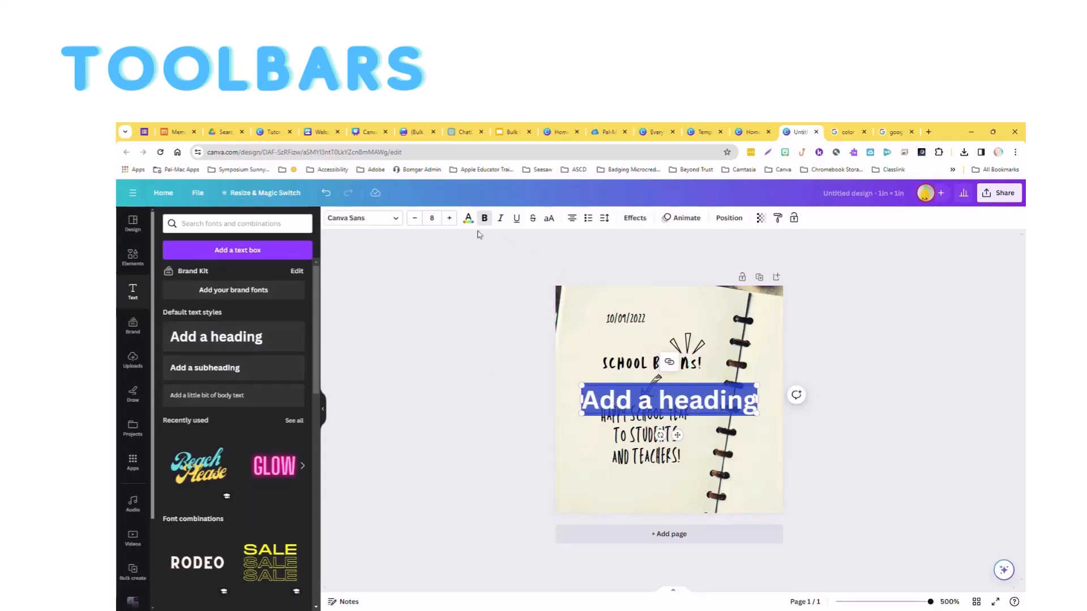
left_click(327, 194)
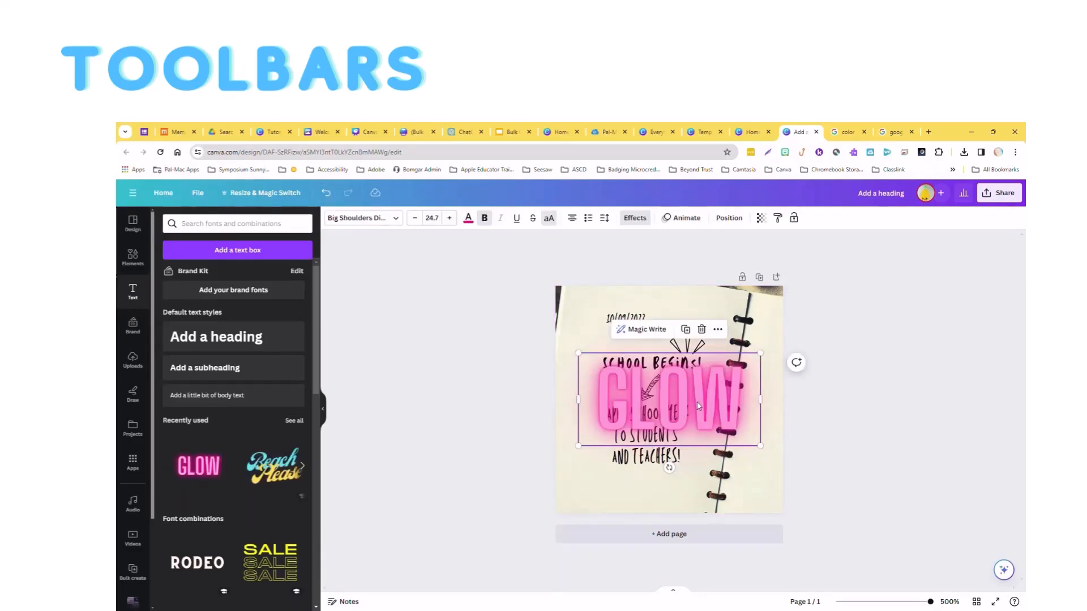
double_click(699, 405)
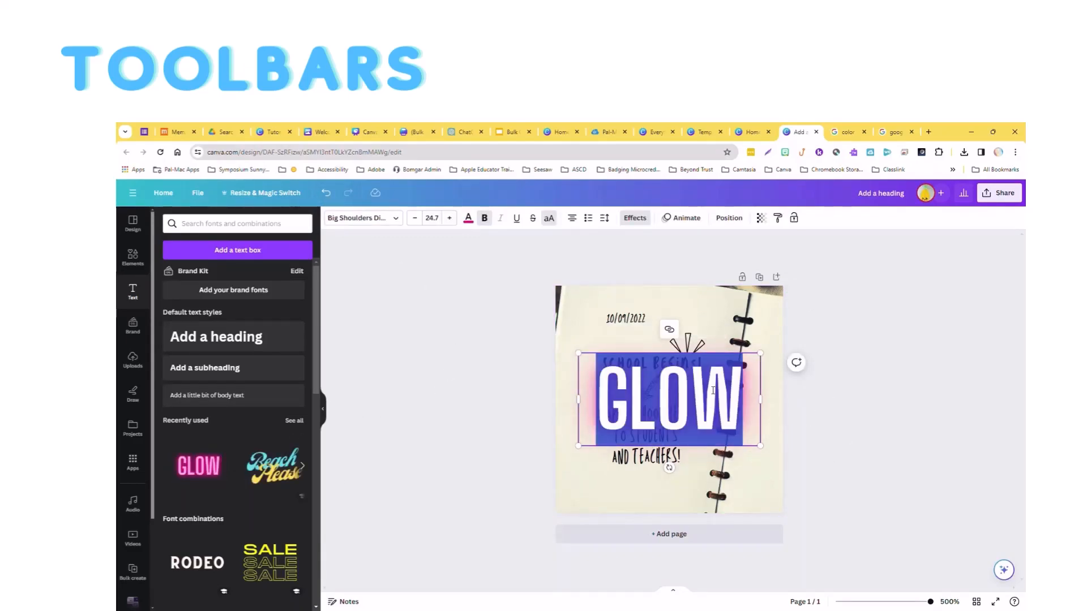
key("BackSpace")
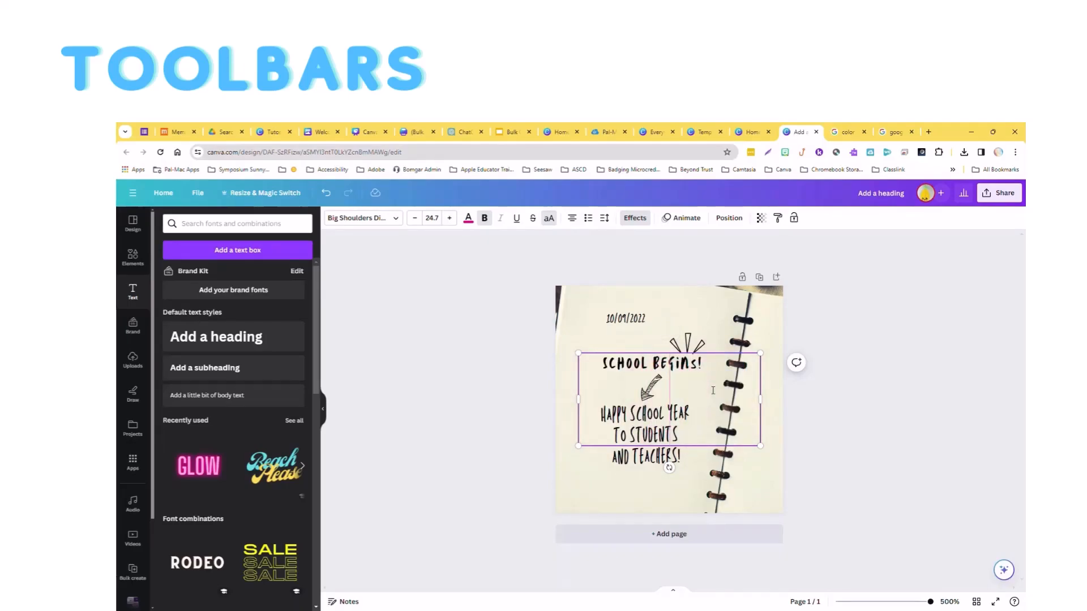
type("BD")
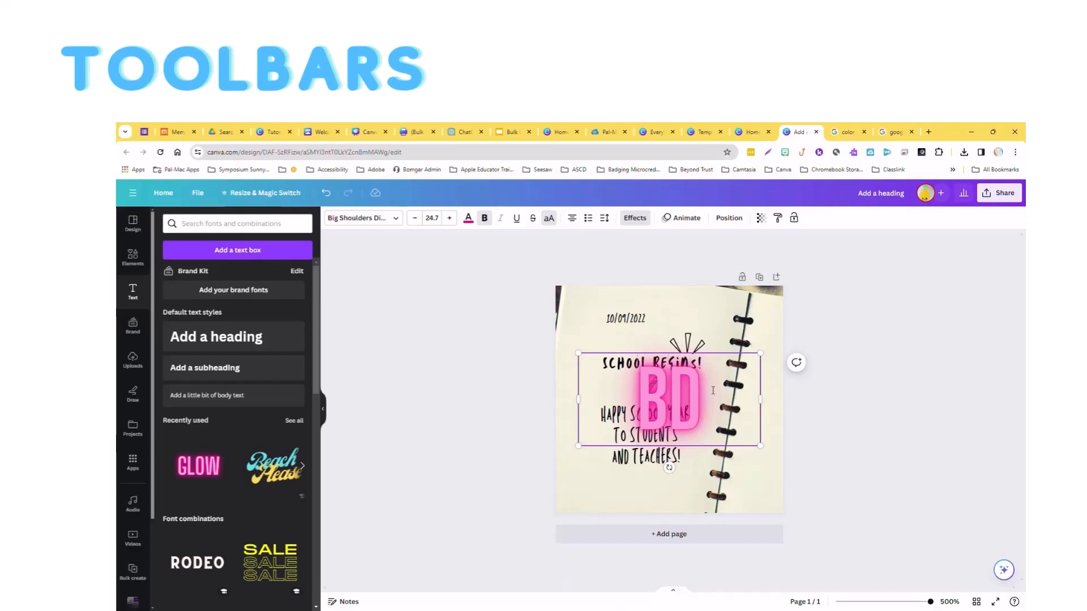
type("2")
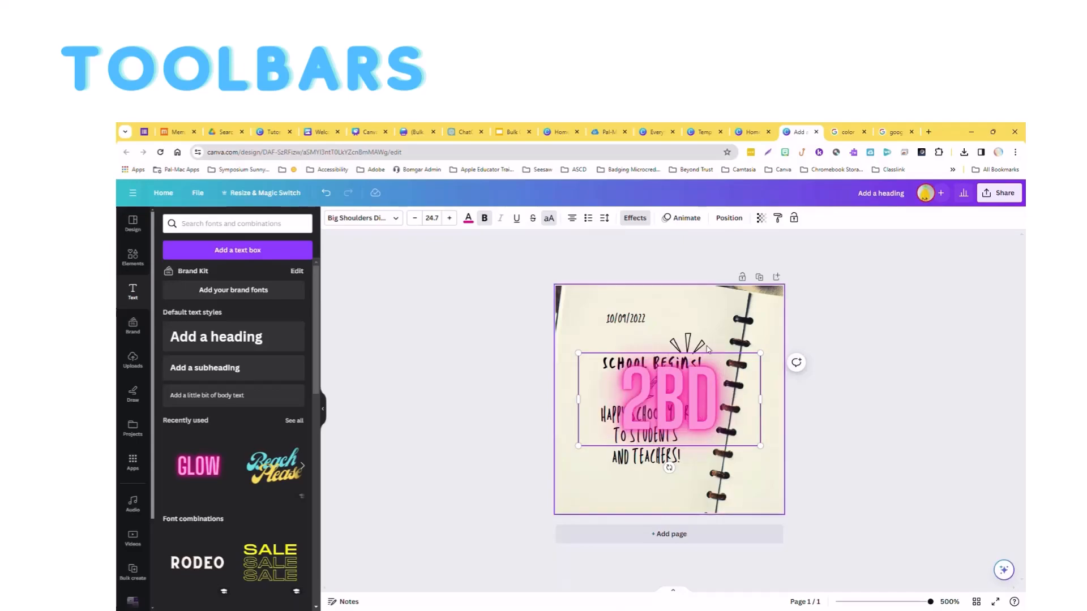
Move the 2BD text to the upper right of the page, beside the date.
left_click(768, 340)
left_click(776, 389)
left_click(709, 411)
left_click_drag(708, 413, 684, 333)
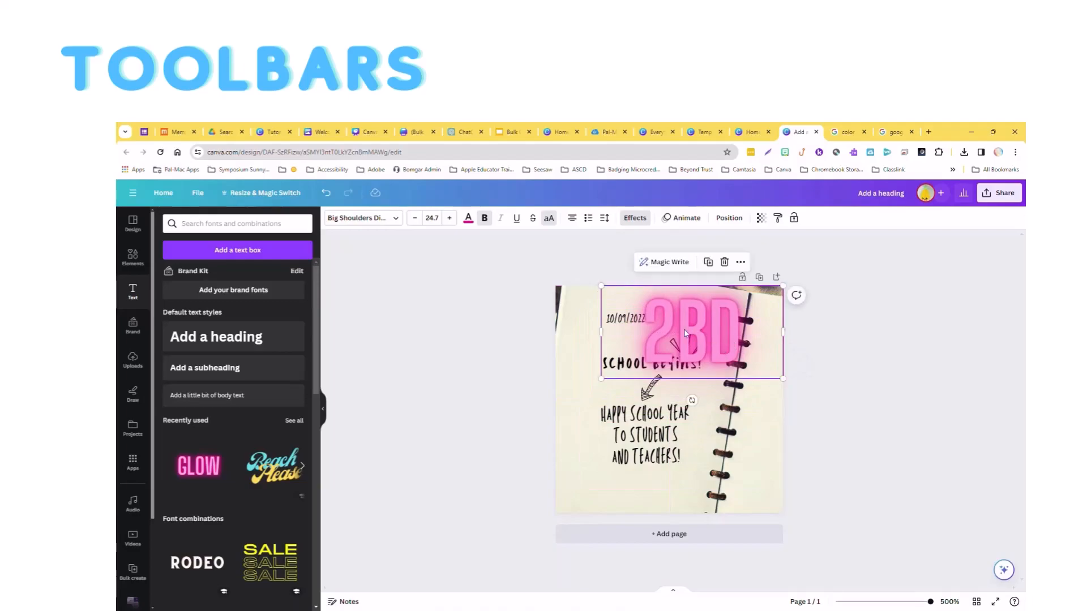
Try dark red and blue on the 2BD text, settle on the near-black photo color, and shrink the text to size 15.2.
left_click(469, 219)
left_click(776, 404)
left_click(470, 219)
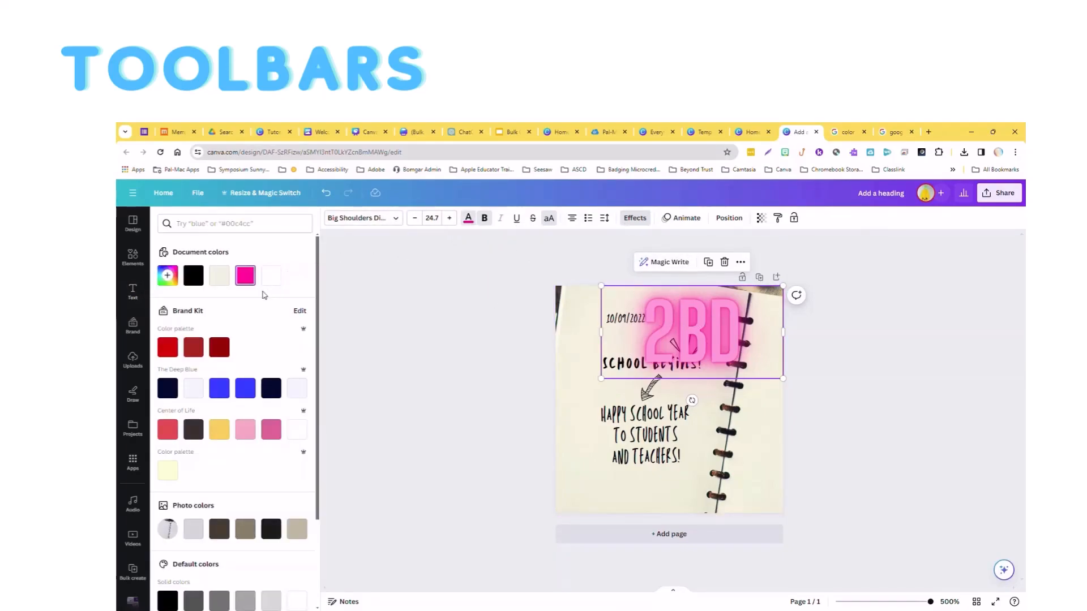
left_click(220, 347)
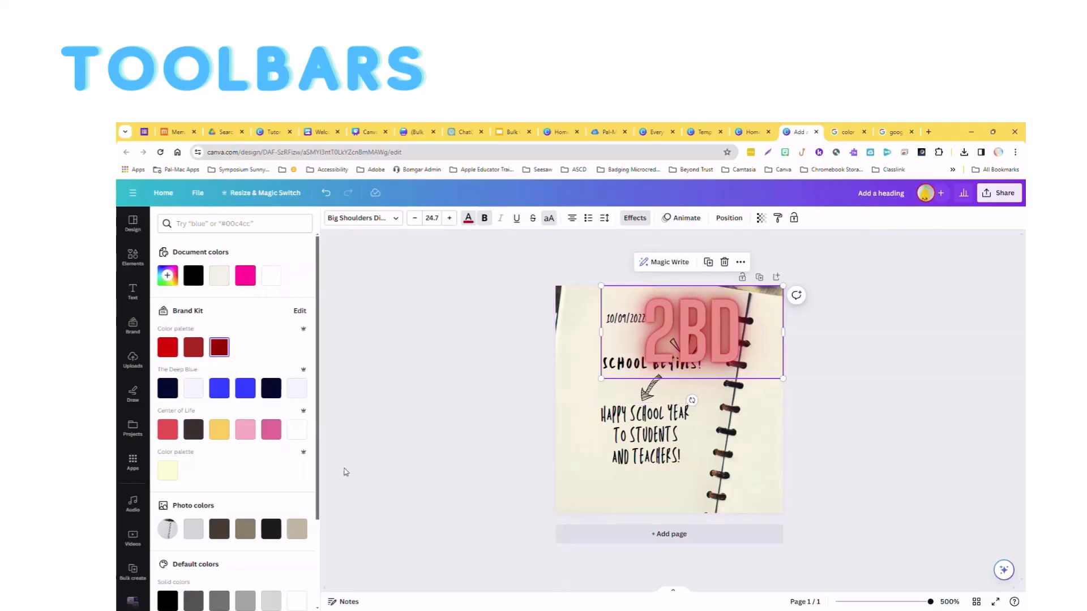
left_click(246, 388)
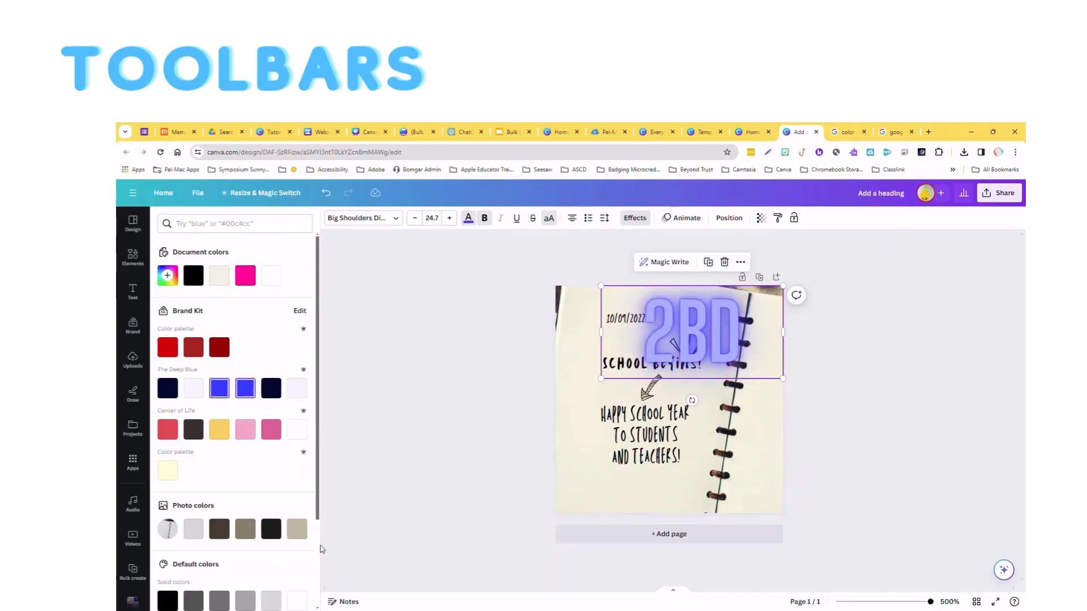
left_click(270, 532)
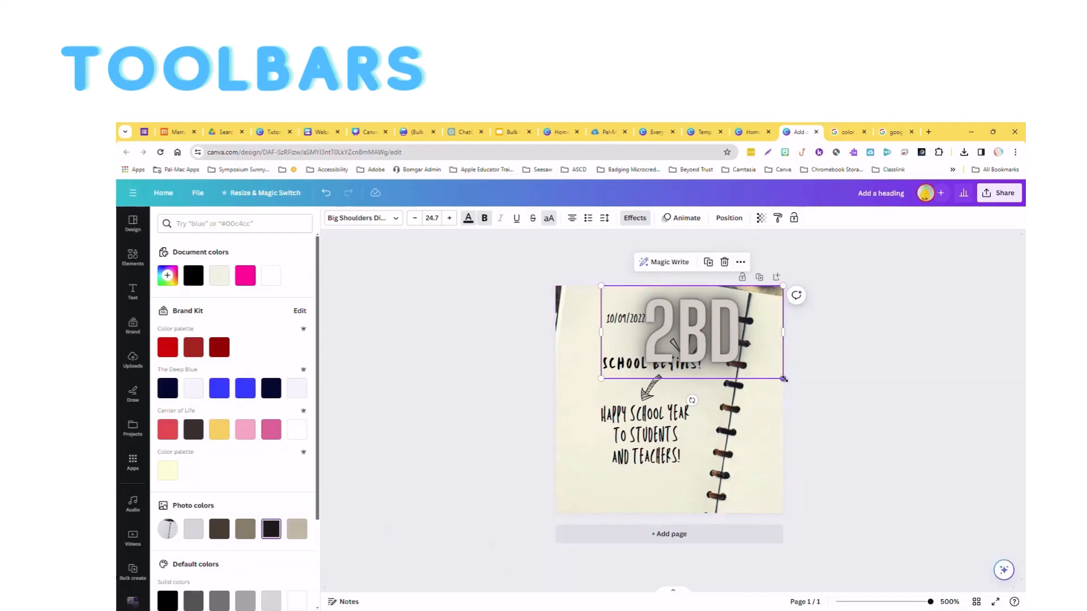
left_click_drag(783, 379, 717, 315)
Try the Glitch, Echo and Splice effects on the 2BD text and settle on Outline in bright red.
left_click(635, 218)
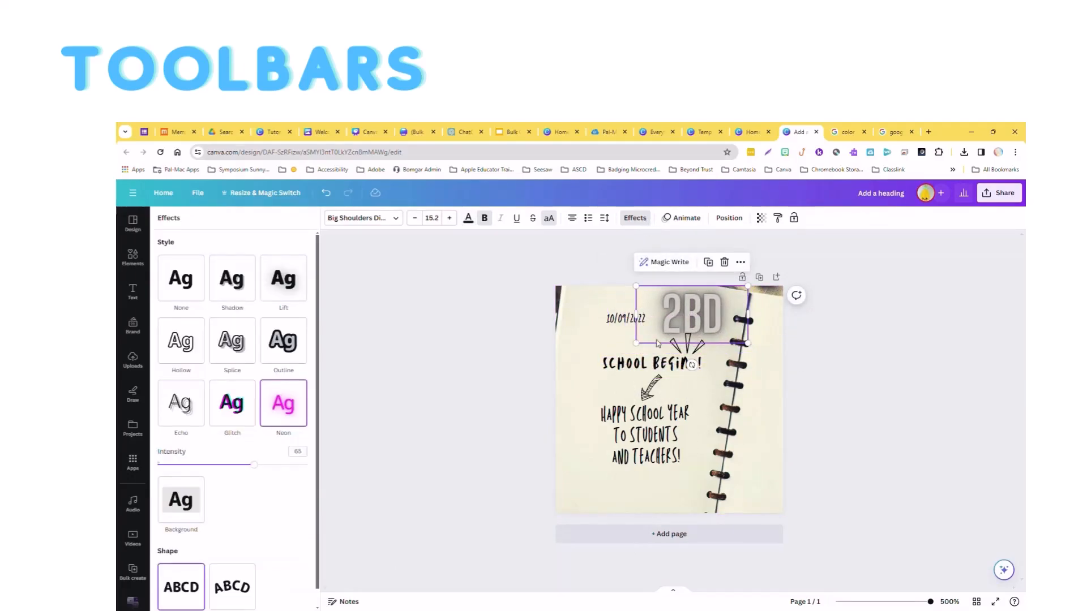
left_click(243, 415)
left_click(195, 401)
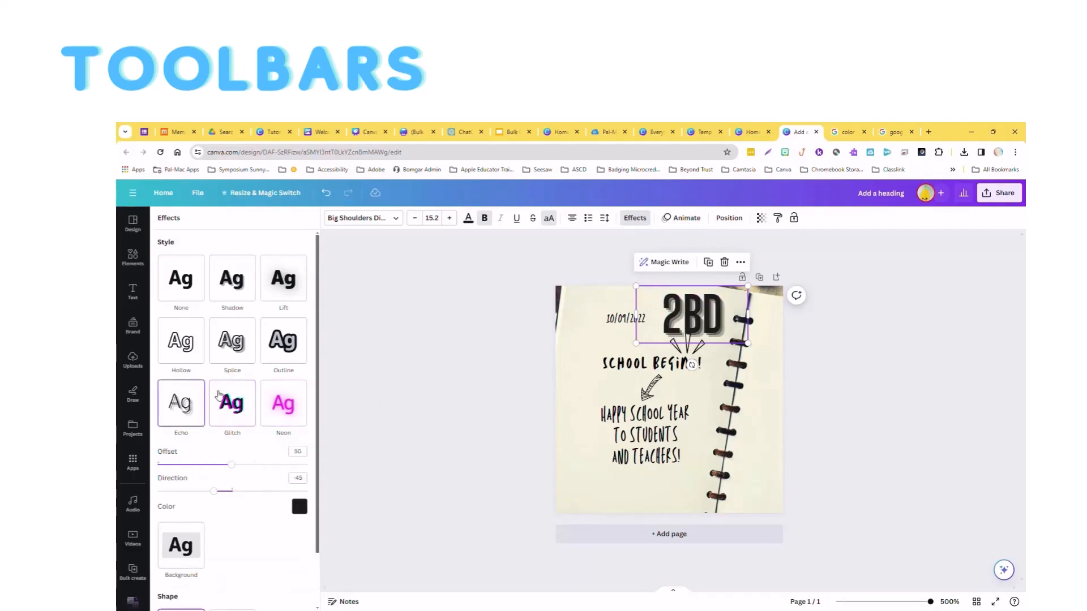
left_click(283, 341)
left_click(236, 333)
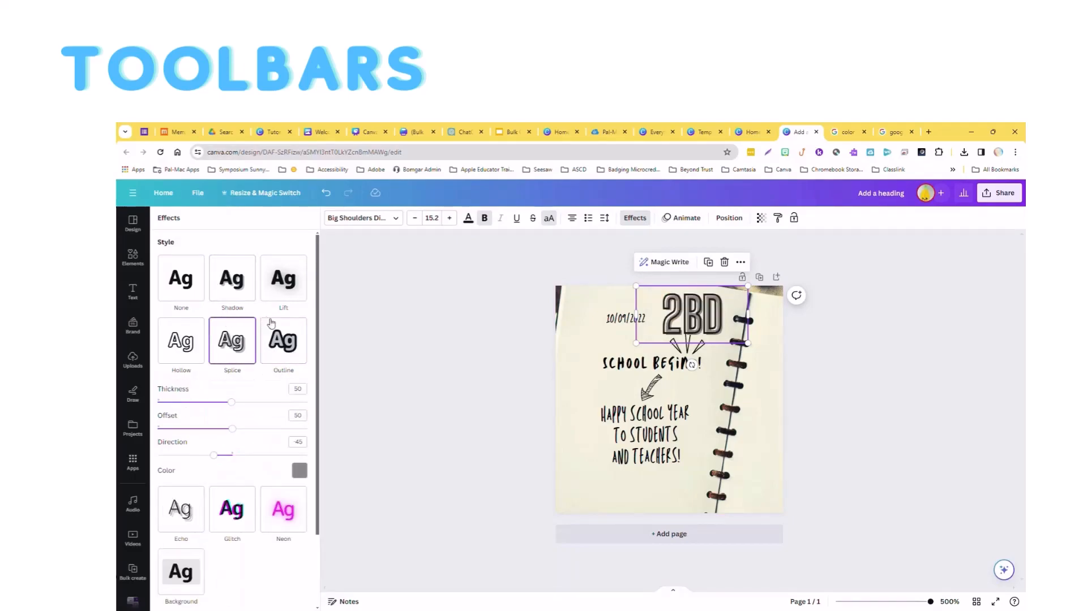
left_click(283, 342)
left_click(299, 418)
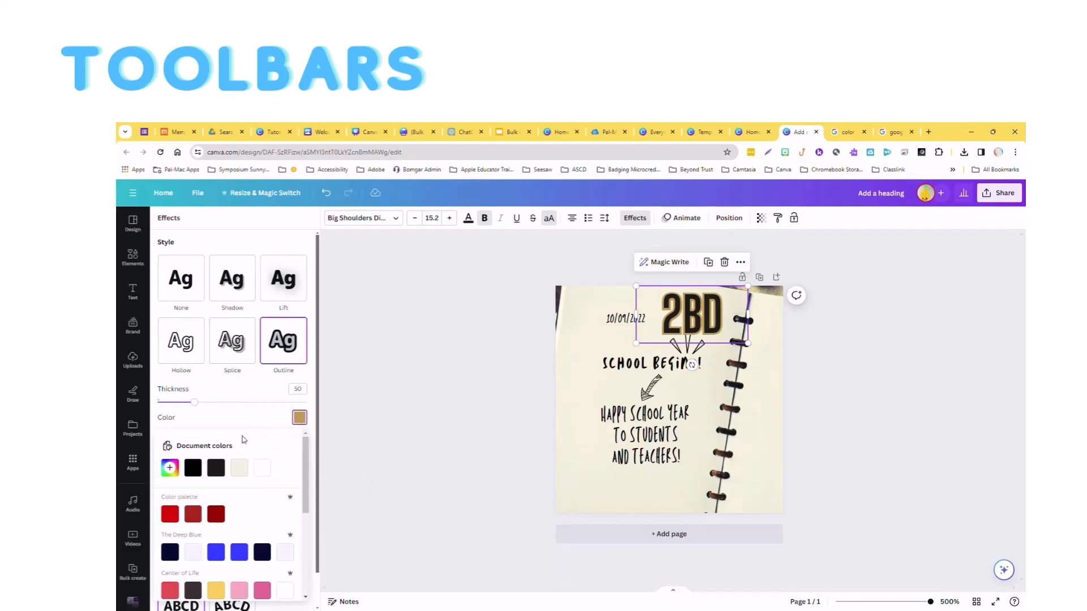
left_click(170, 514)
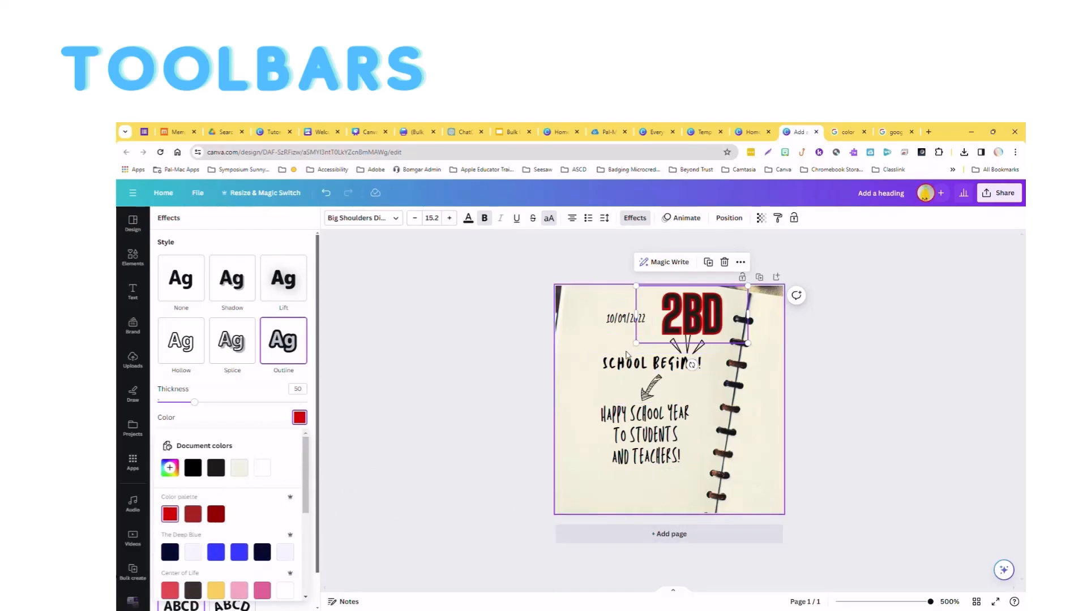
left_click(650, 390)
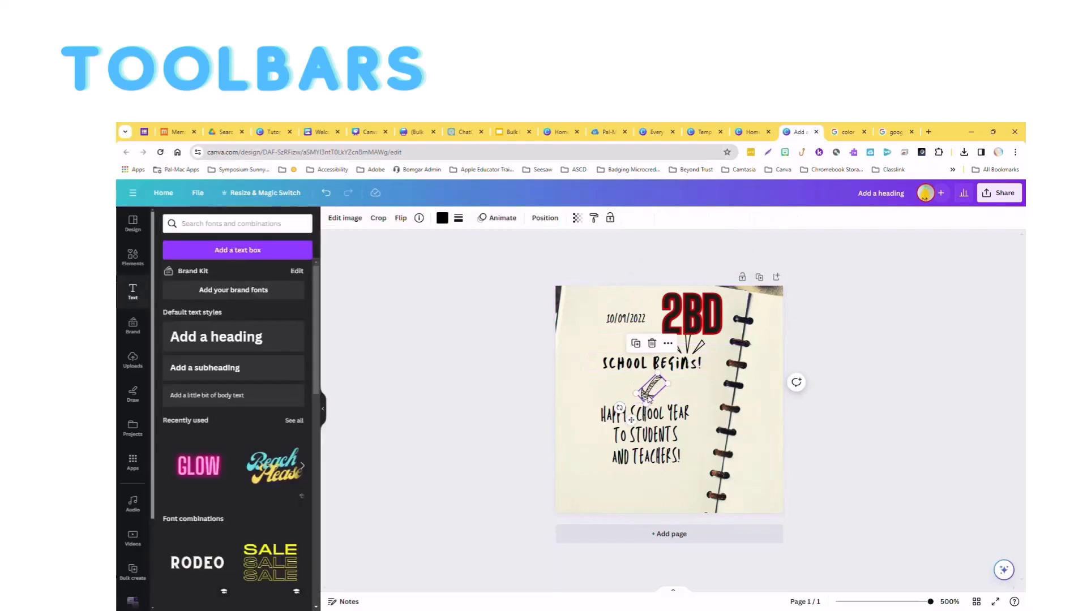
double_click(648, 397)
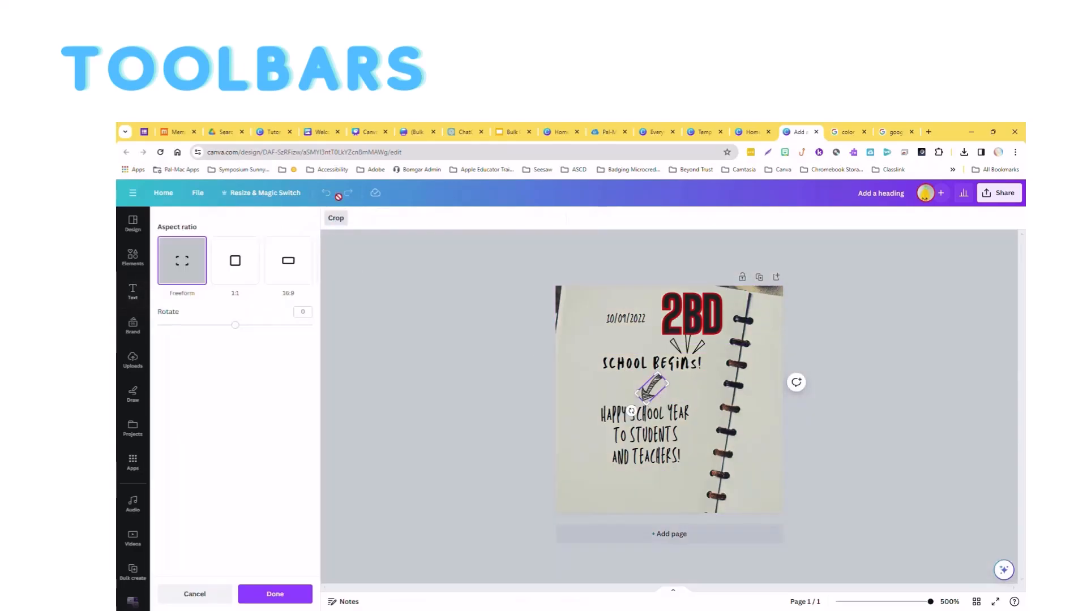
left_click(672, 473)
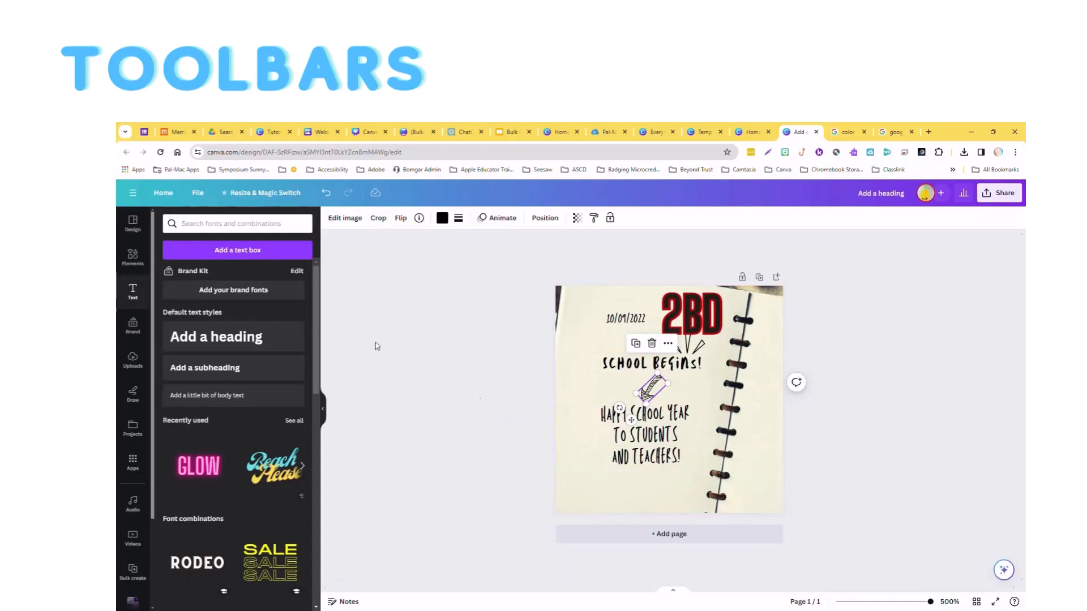
Add the recently used neon red arrow to the page, shrink it, and place it in the lower-left corner.
left_click(132, 258)
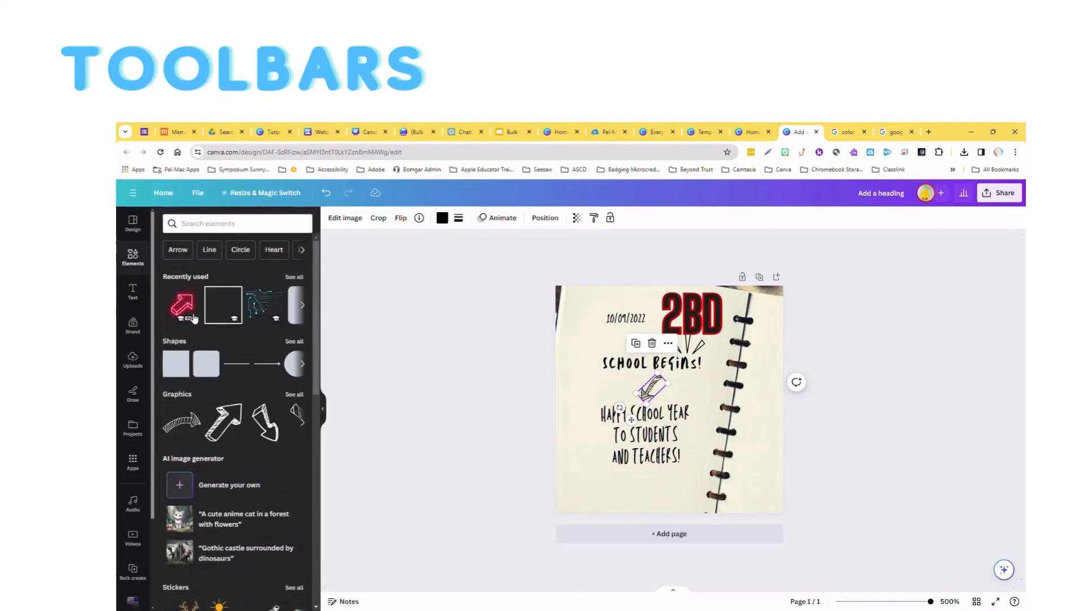
left_click(191, 310)
left_click_drag(707, 412, 670, 457)
left_click_drag(722, 357, 590, 476)
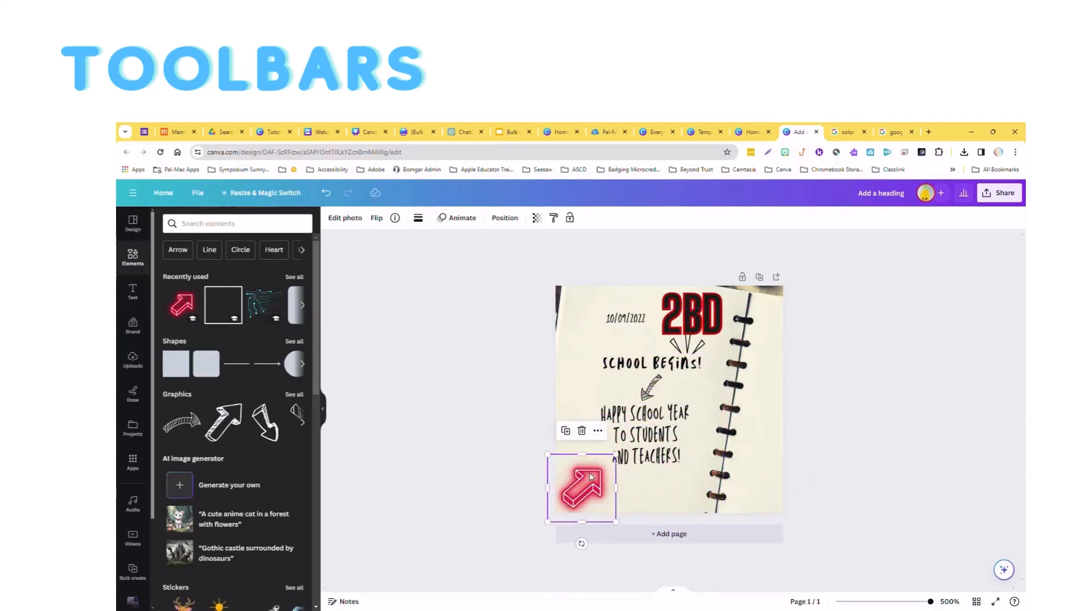
Add a second neon red arrow to the page and open the collection of elements by ARTFX Design.
left_click(192, 297)
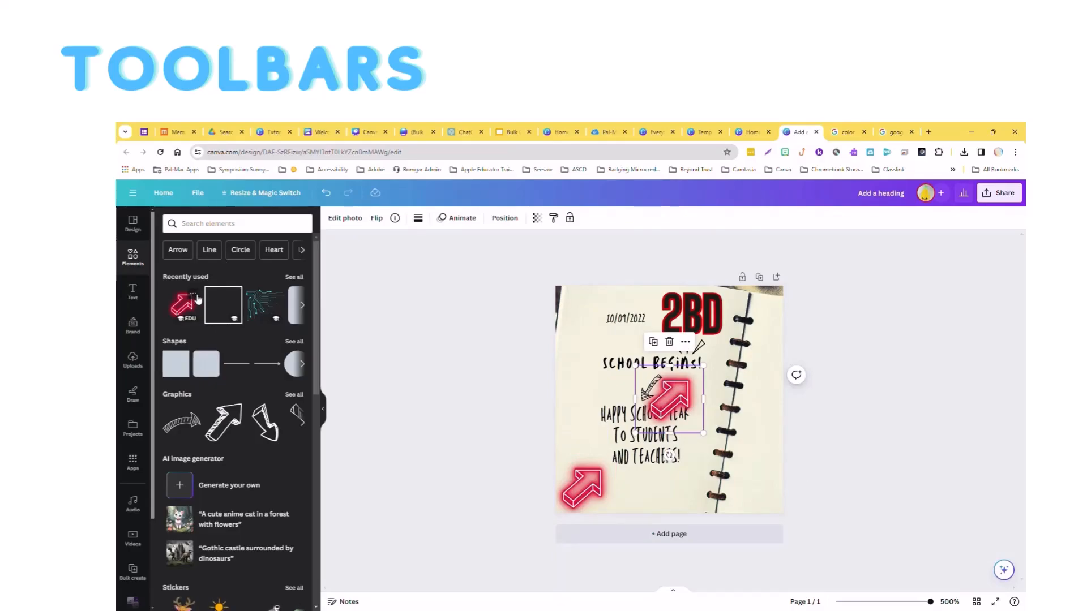
left_click(193, 297)
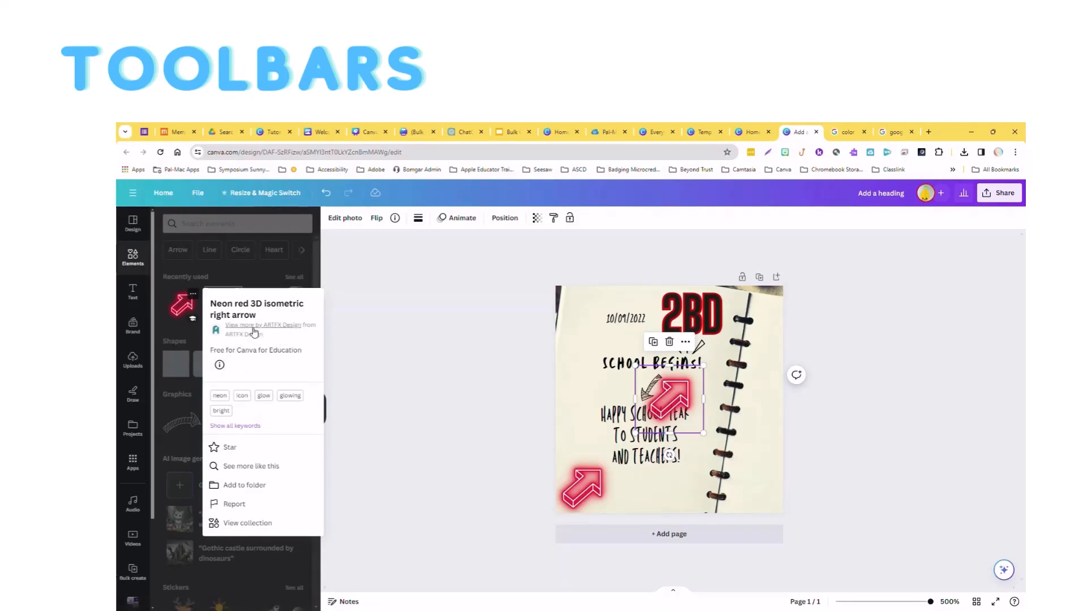
left_click(258, 331)
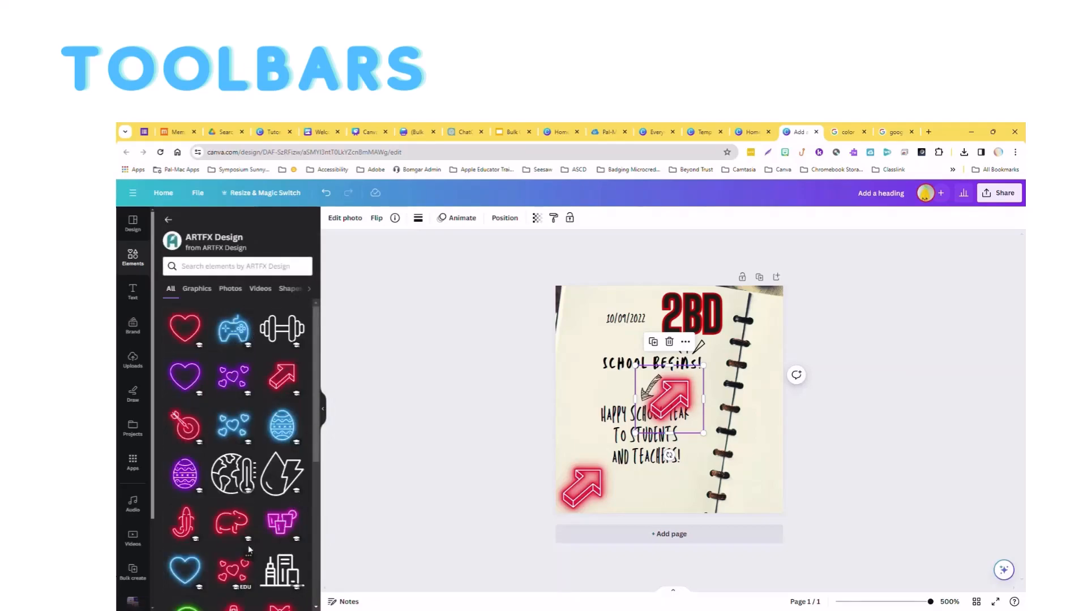
Add the purple neon books from the ARTFX Design collection, shrink them, and place them in the page's lower-right corner.
scroll(249, 538, "down", 5)
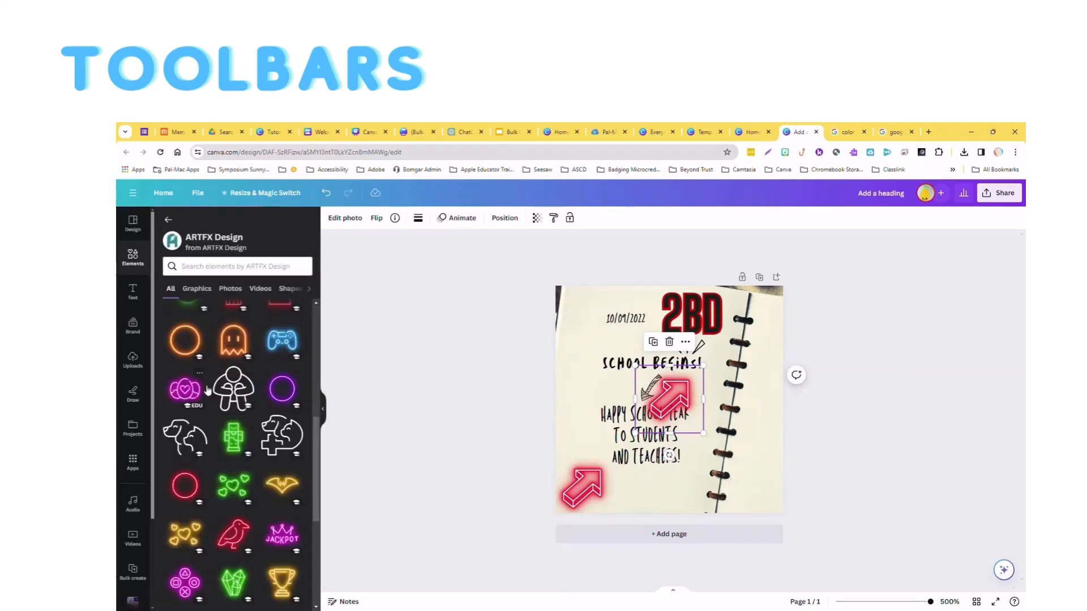
scroll(228, 515, "down", 3)
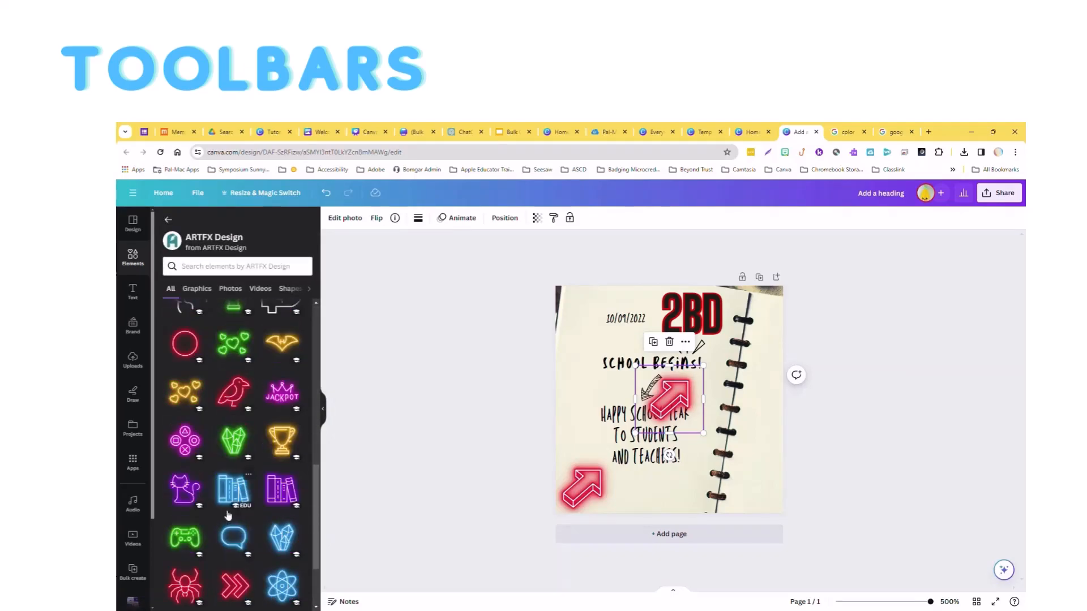
scroll(270, 517, "down", 2)
left_click(283, 403)
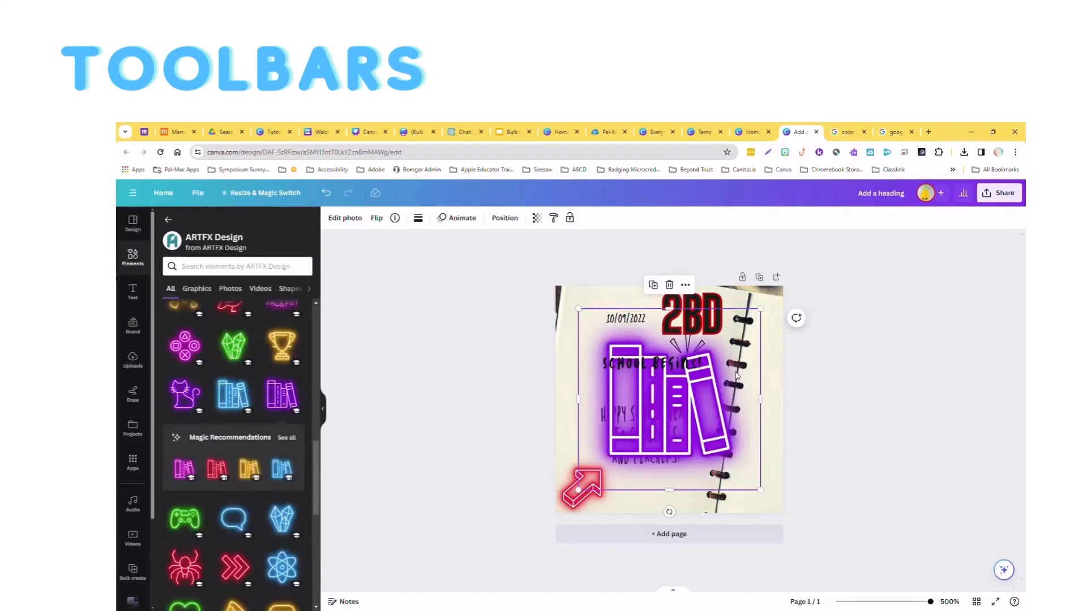
left_click_drag(761, 310, 668, 399)
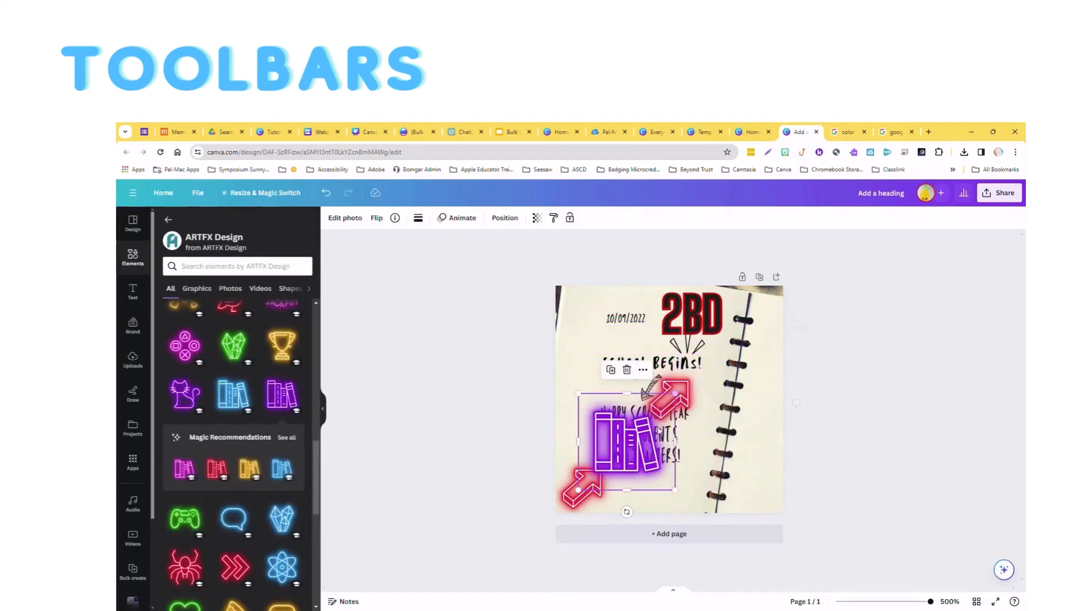
left_click_drag(648, 458, 758, 473)
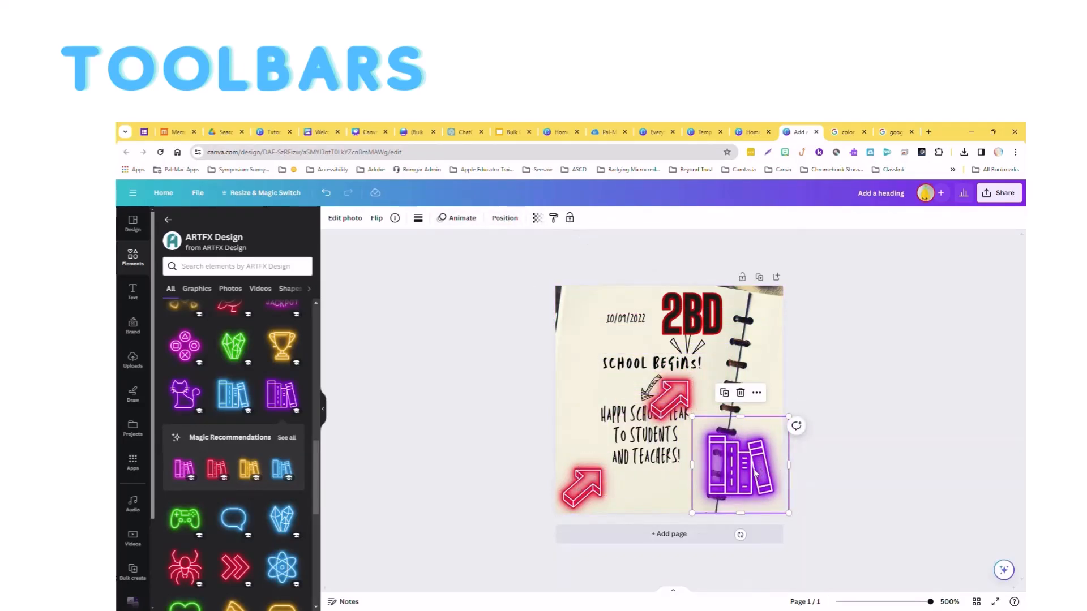
Browse the full set of photo filters and apply Heatwave to the neon books.
left_click(347, 219)
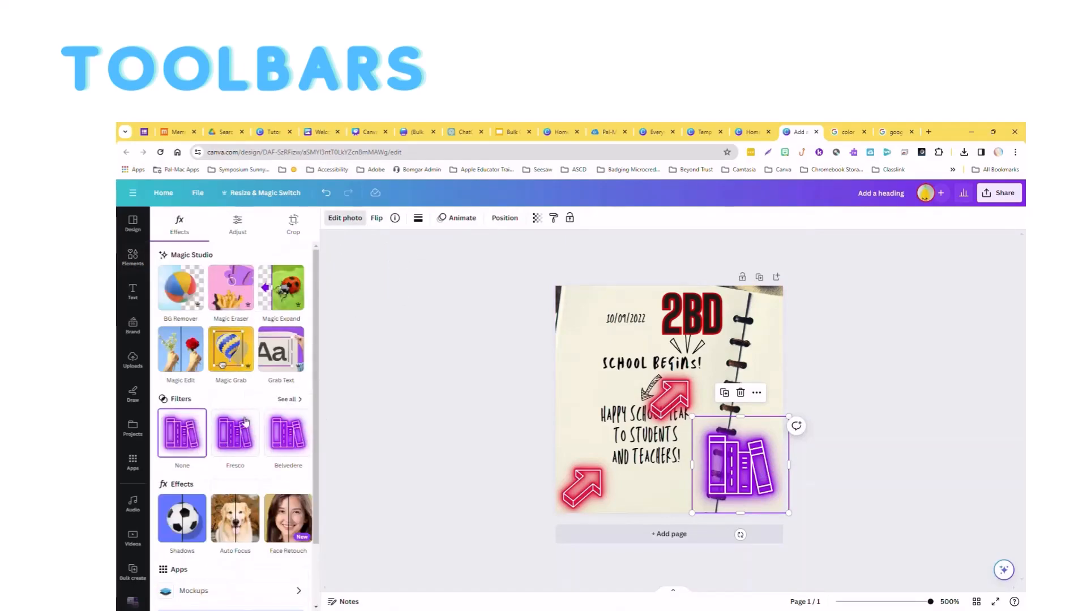
left_click(288, 399)
scroll(205, 469, "down", 3)
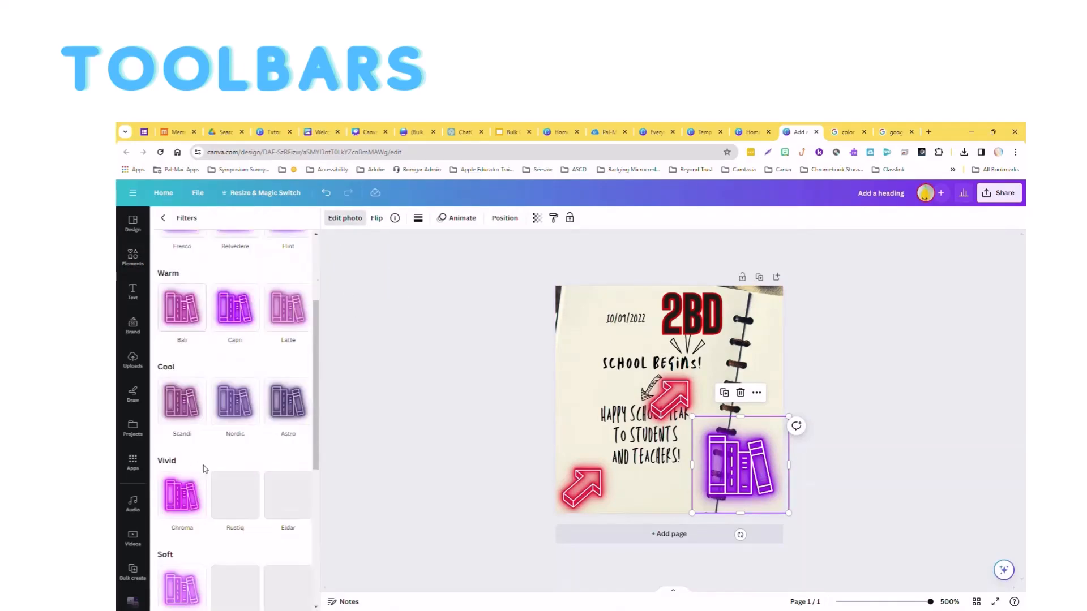
scroll(227, 481, "down", 5)
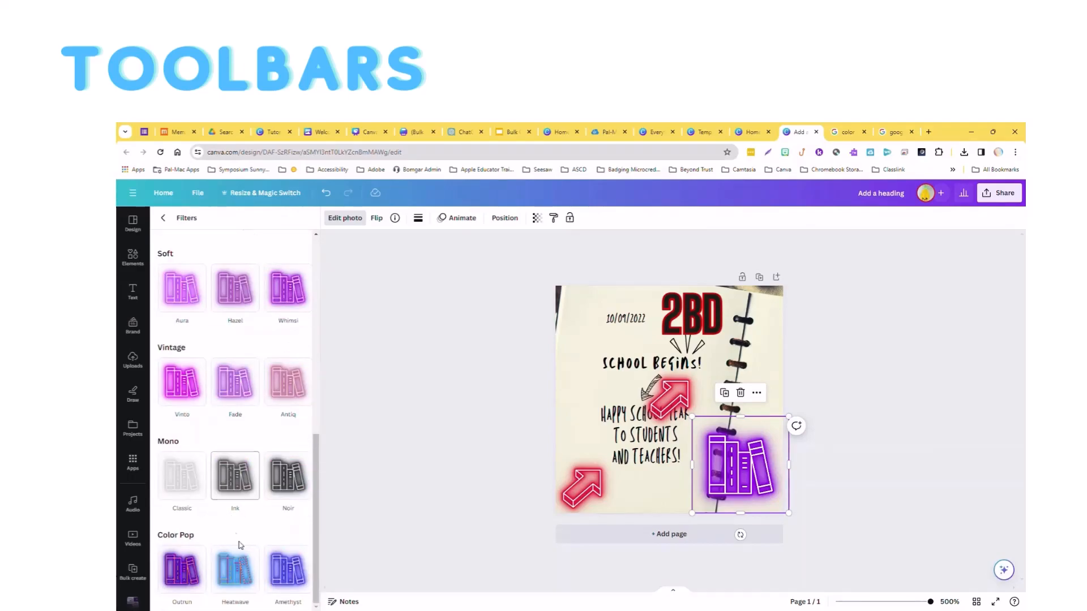
left_click(242, 563)
scroll(230, 377, "up", 5)
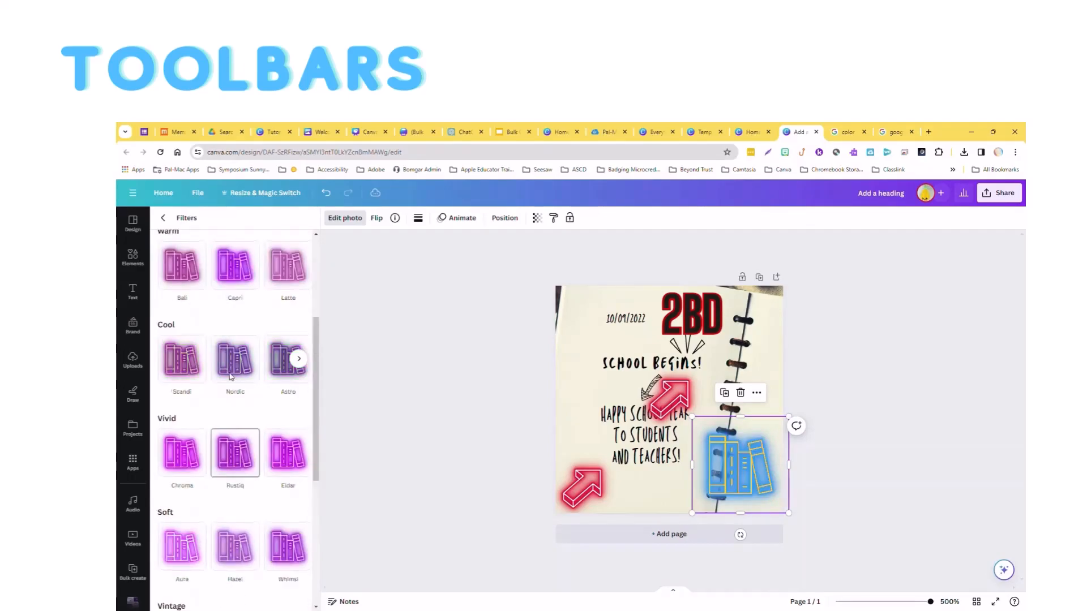
scroll(231, 376, "up", 3)
left_click(163, 218)
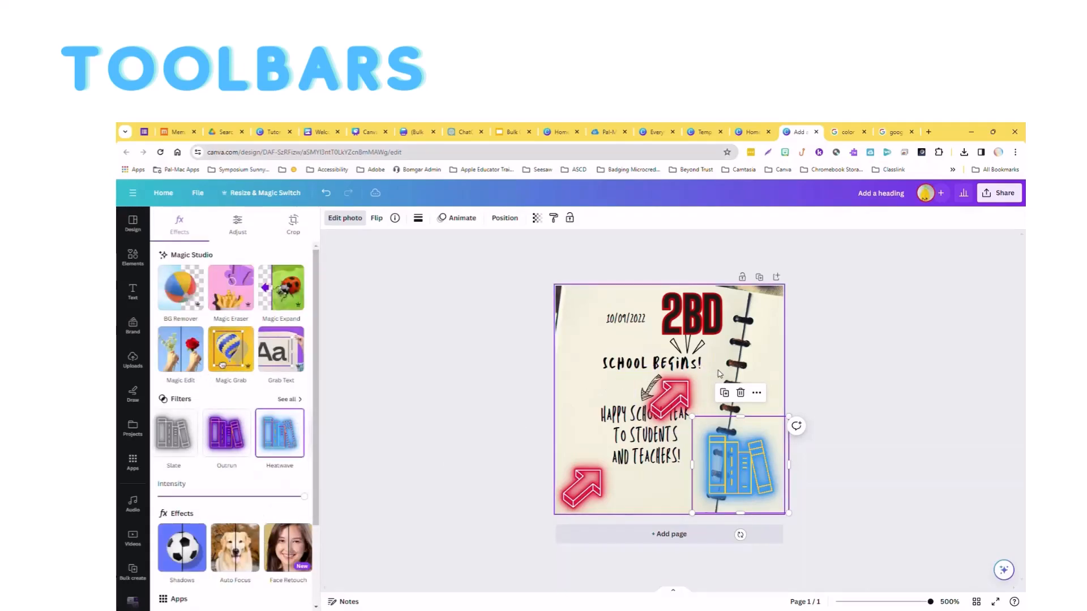
Delete the neon arrow covering the middle text, and undo that deletion along with the recent edits to the books.
left_click(683, 399)
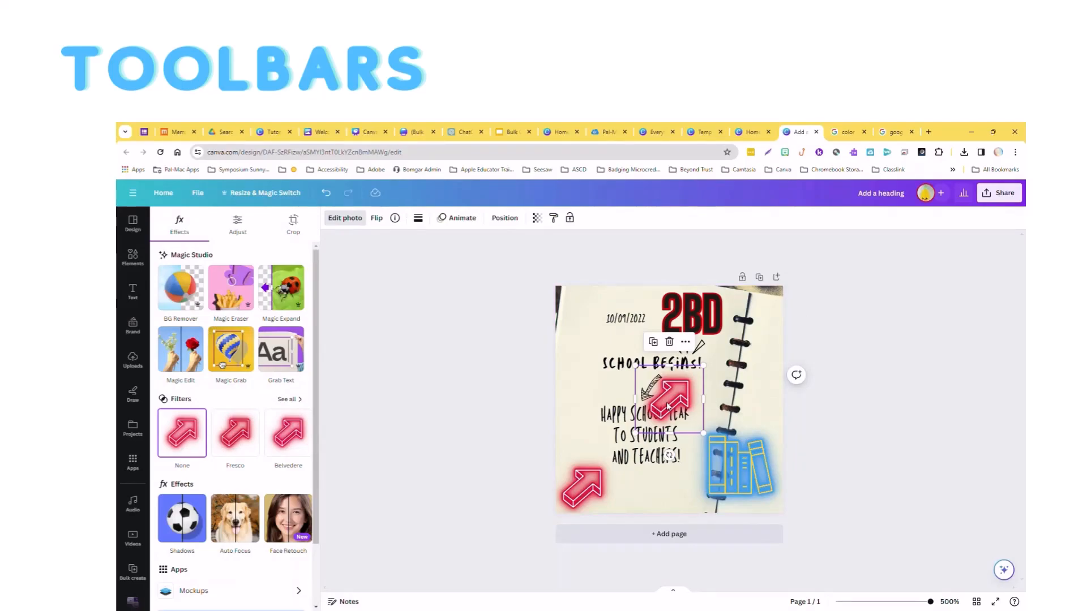
key("Delete")
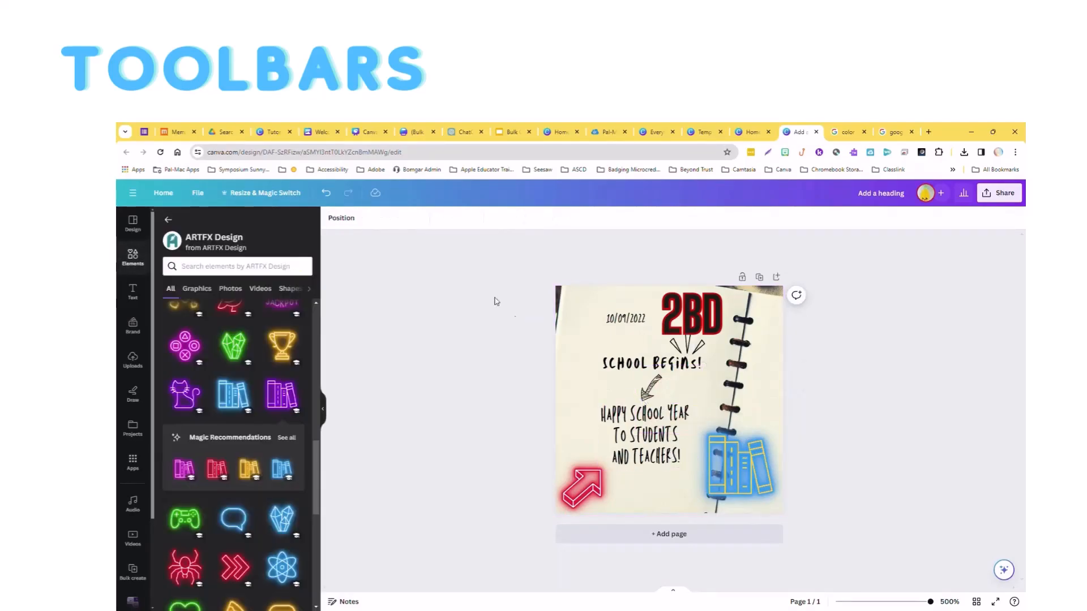
left_click(324, 195)
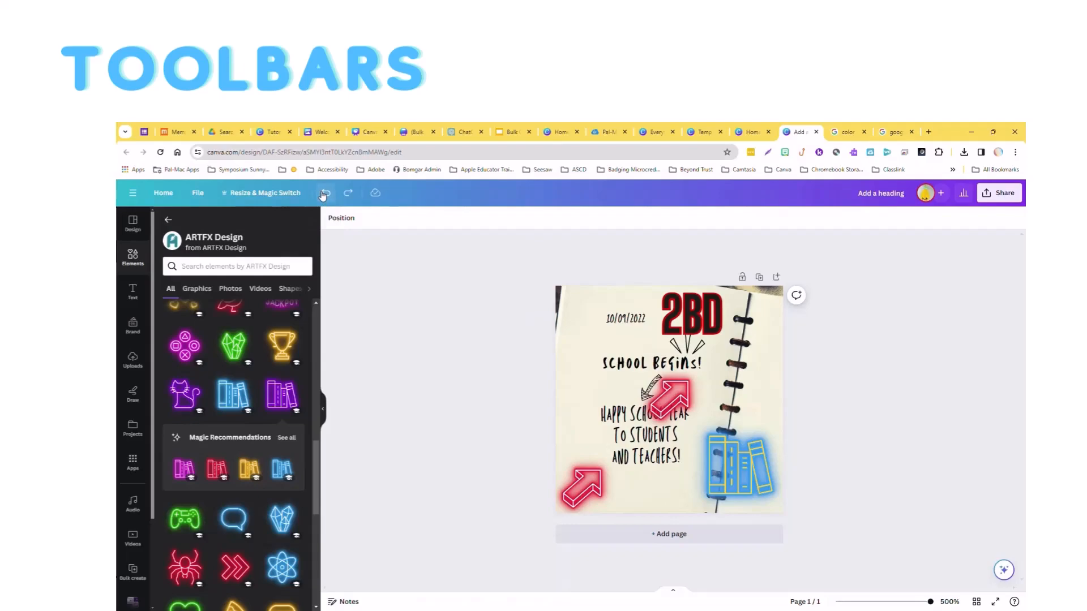
left_click(324, 195)
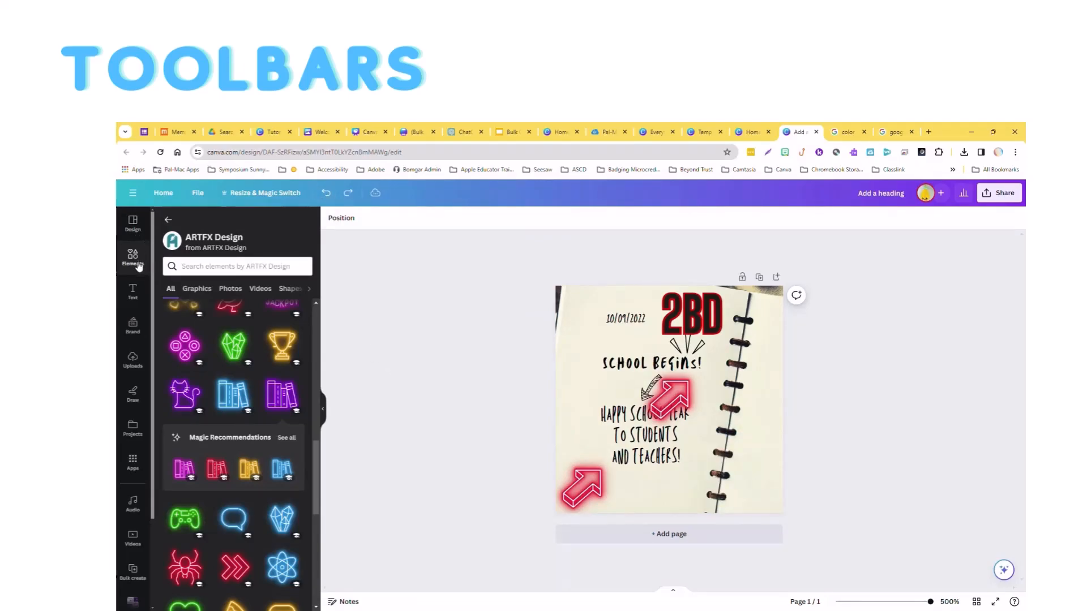
Return to the main elements collection and resize the large purple books on the page from their upper-right corner.
left_click(164, 219)
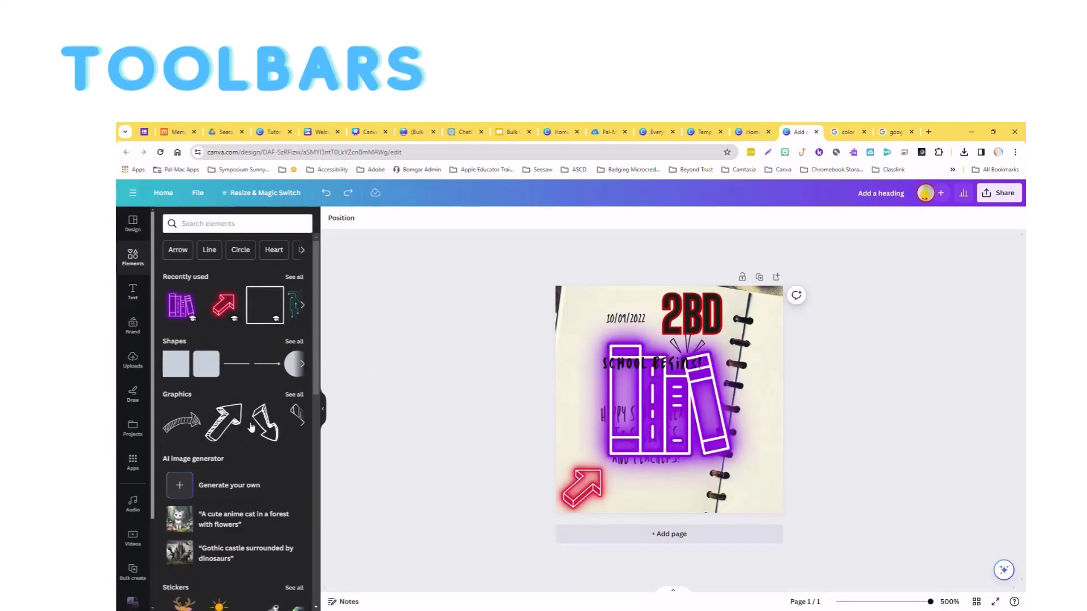
left_click(753, 318)
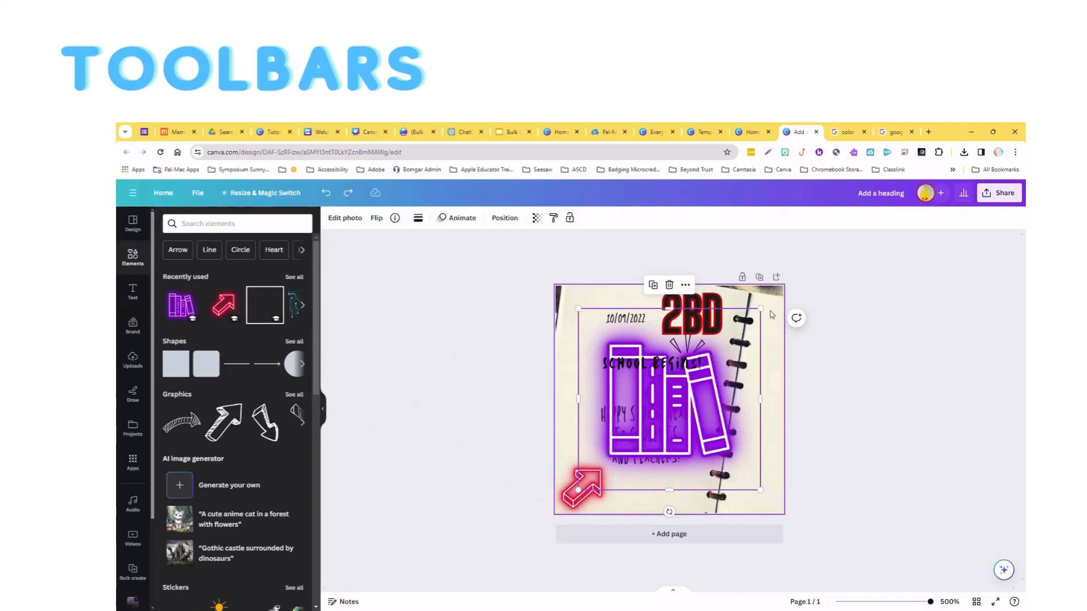
left_click_drag(759, 313, 763, 484)
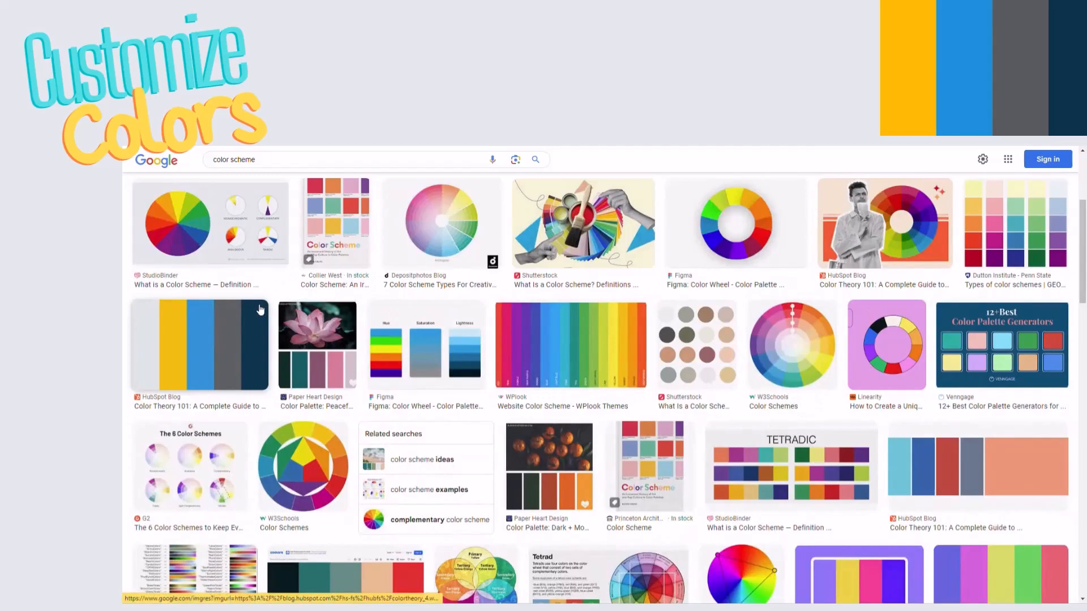
Copy the HubSpot five-stripe color scheme image from Google and paste it at the lower right of blank page 13 in the Canva presentation.
right_click(234, 338)
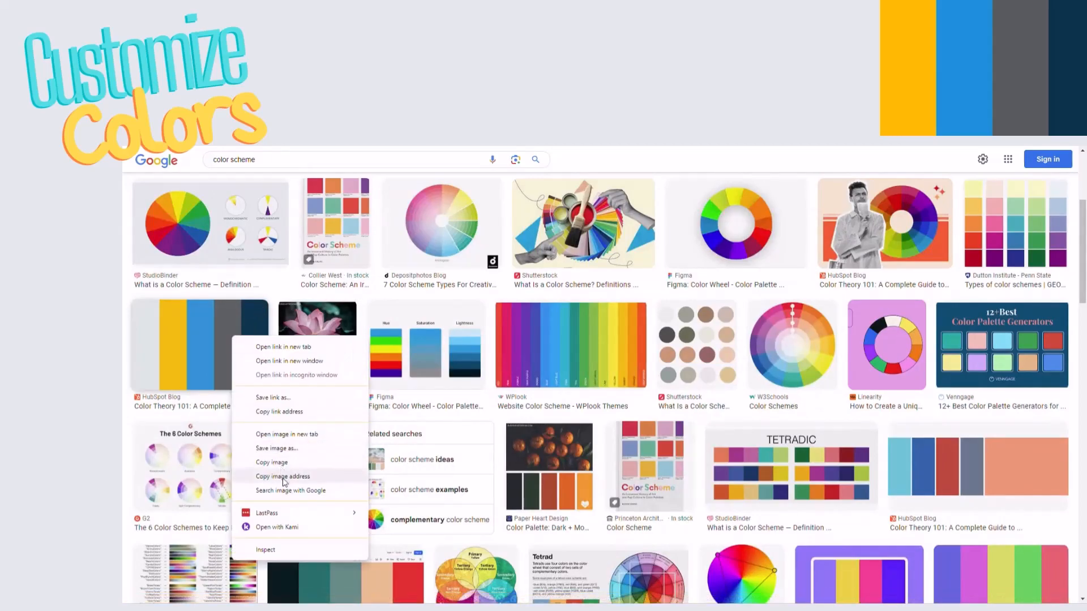
left_click(280, 463)
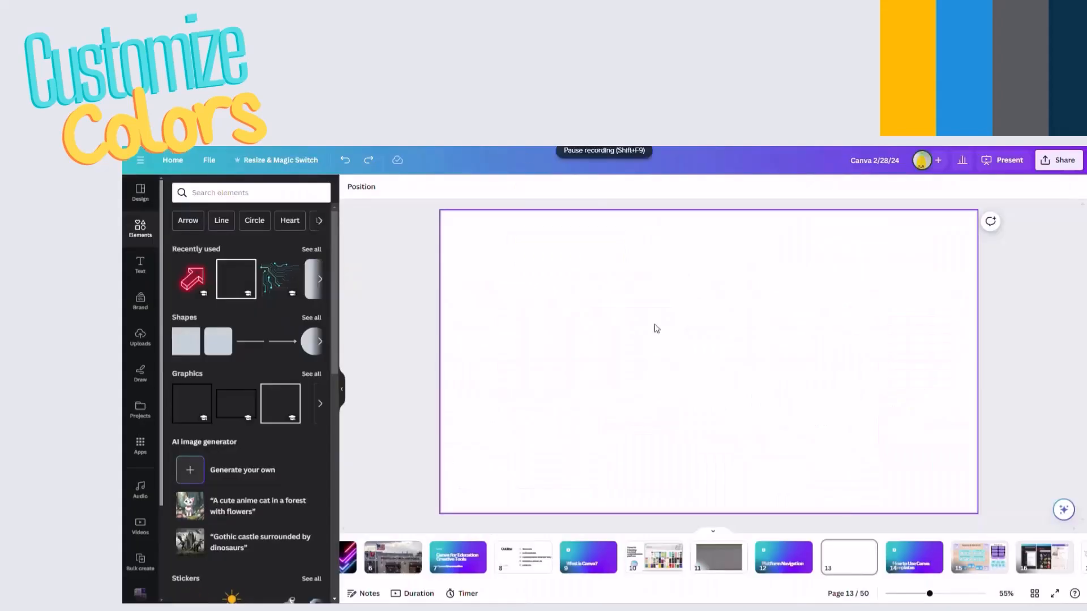
right_click(845, 466)
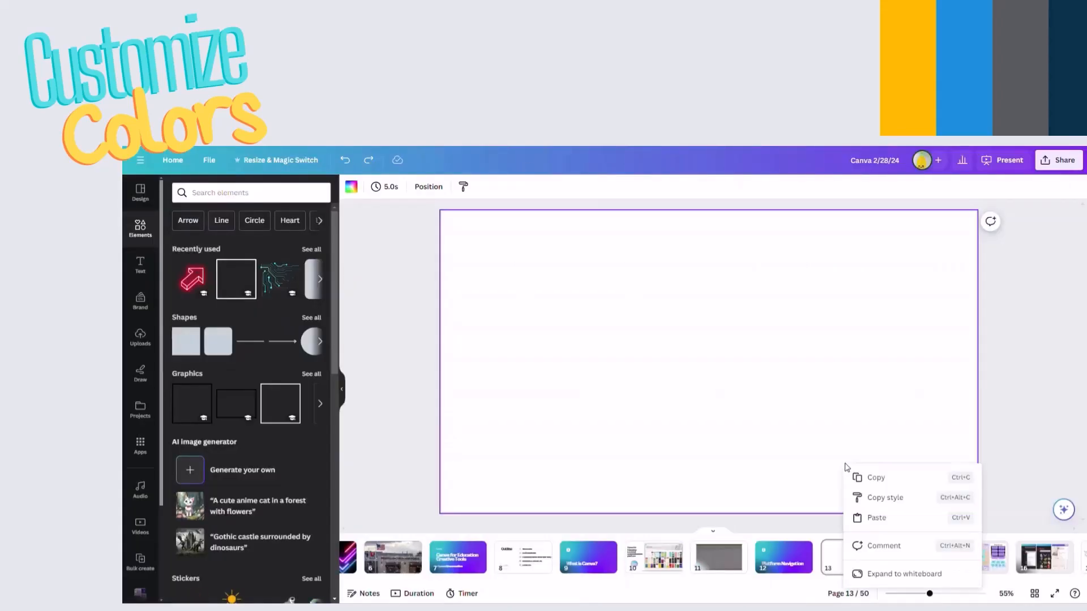
left_click(890, 510)
left_click_drag(648, 320, 807, 374)
left_click(640, 366)
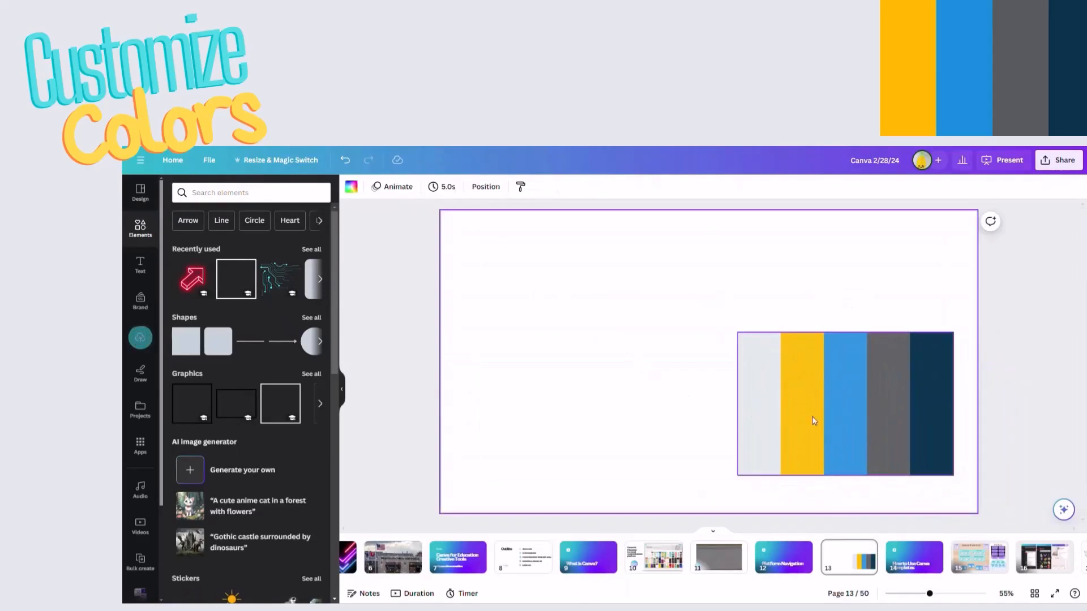
Apply the colors of the pasted color scheme image to the page.
left_click(859, 406)
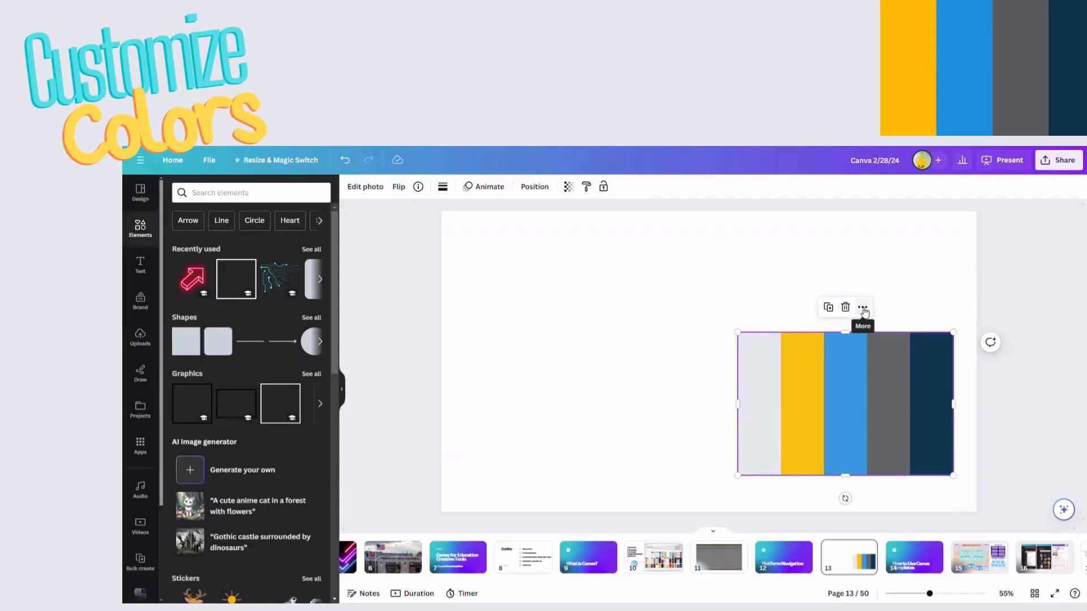
left_click(863, 309)
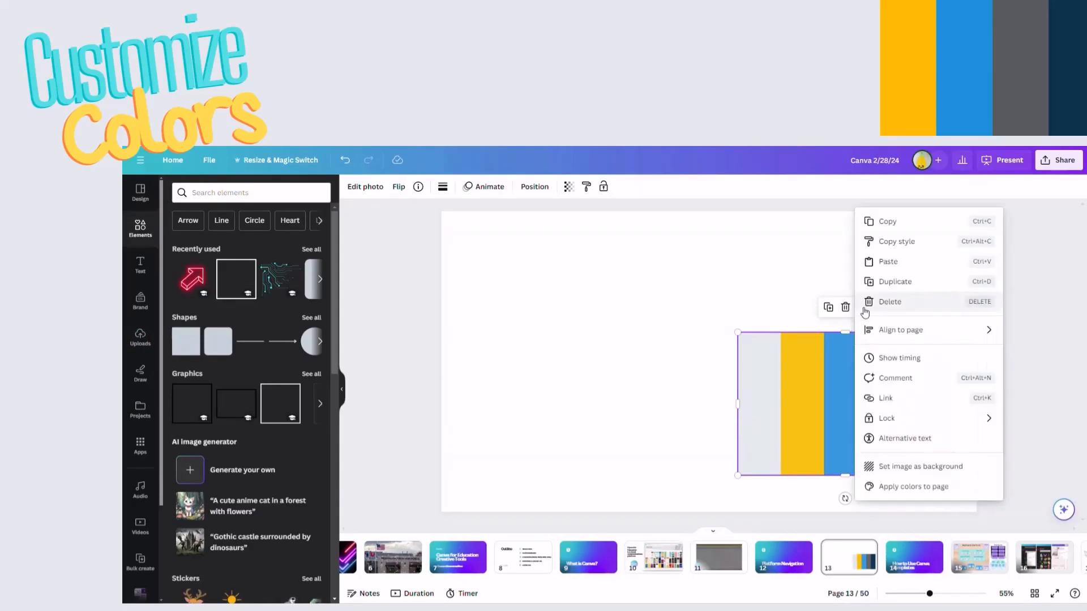
left_click(915, 488)
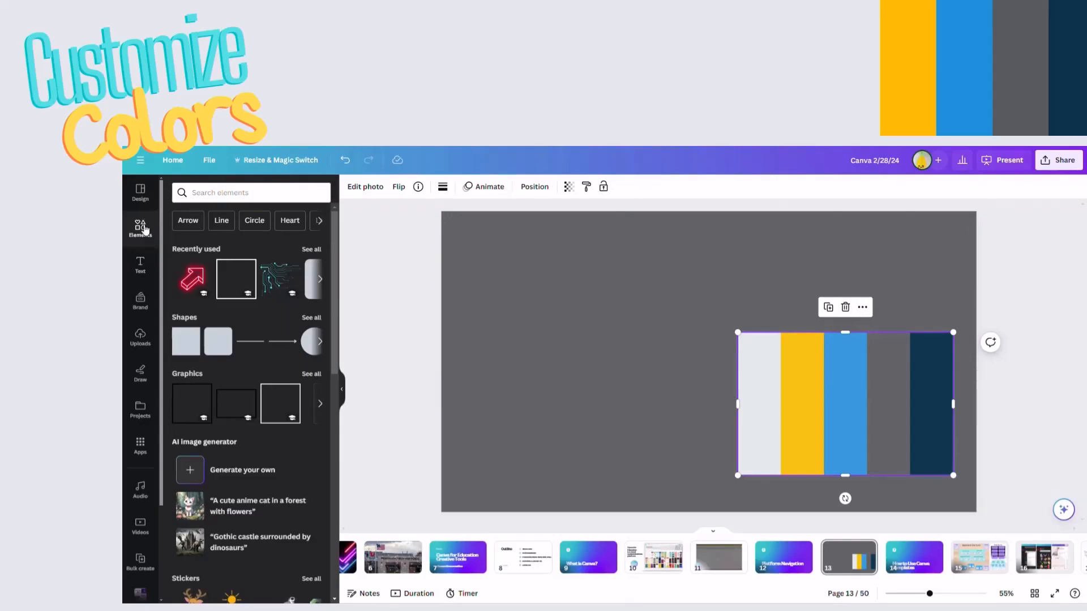
Apply the recently used style taken from the color scheme image and shuffle its colors until the page background is dark navy.
left_click(141, 192)
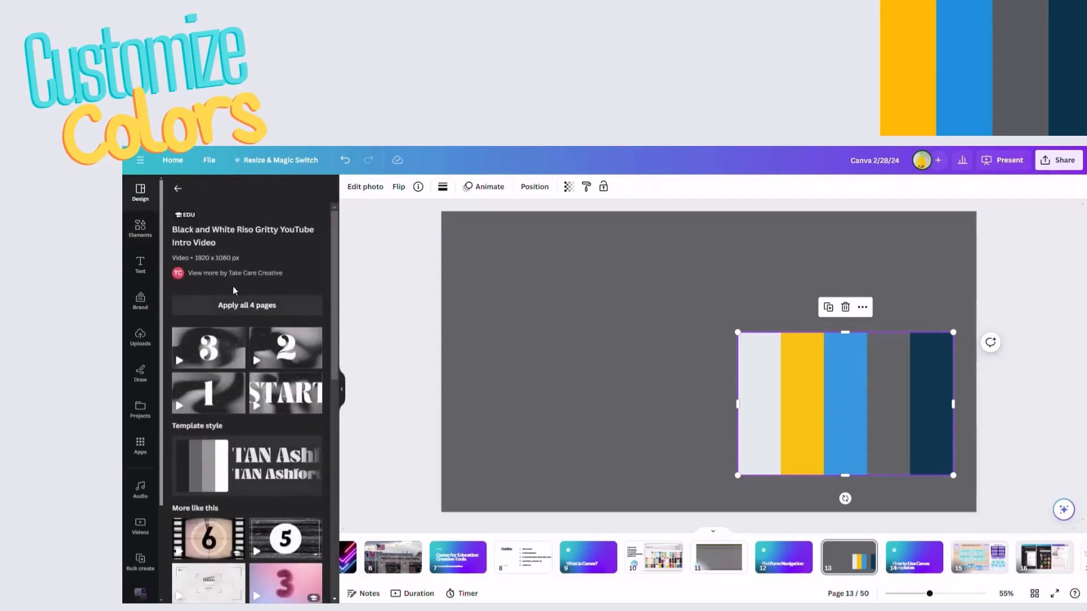
left_click(175, 185)
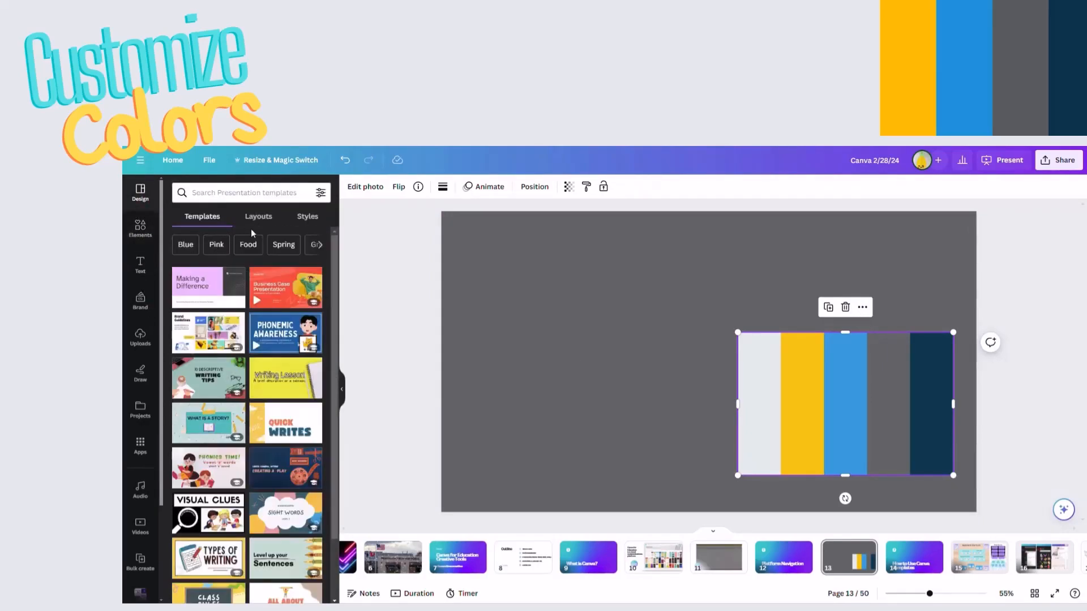
left_click(309, 220)
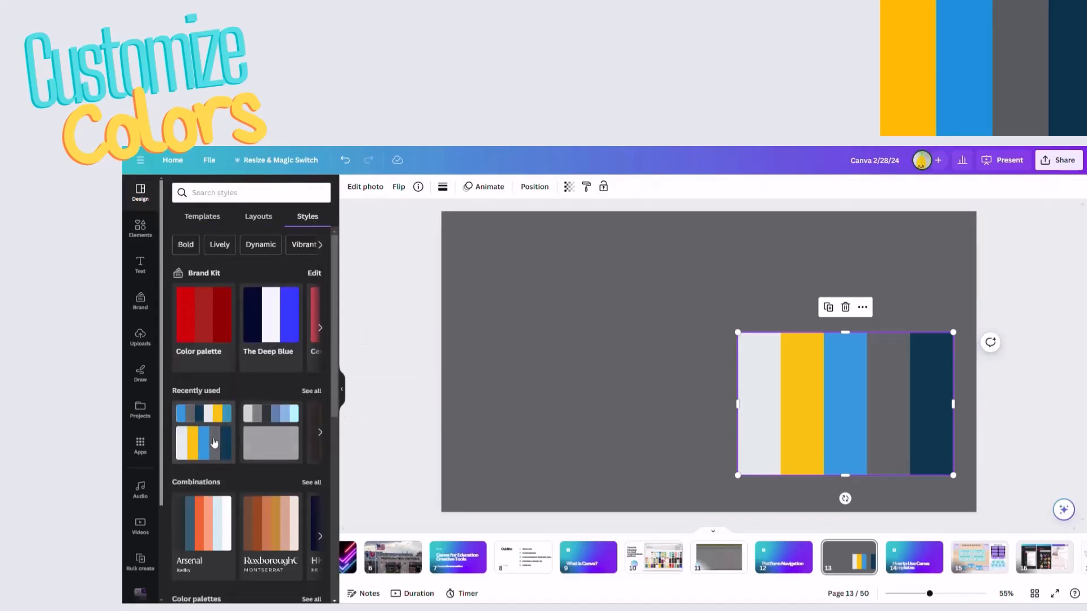
left_click(214, 447)
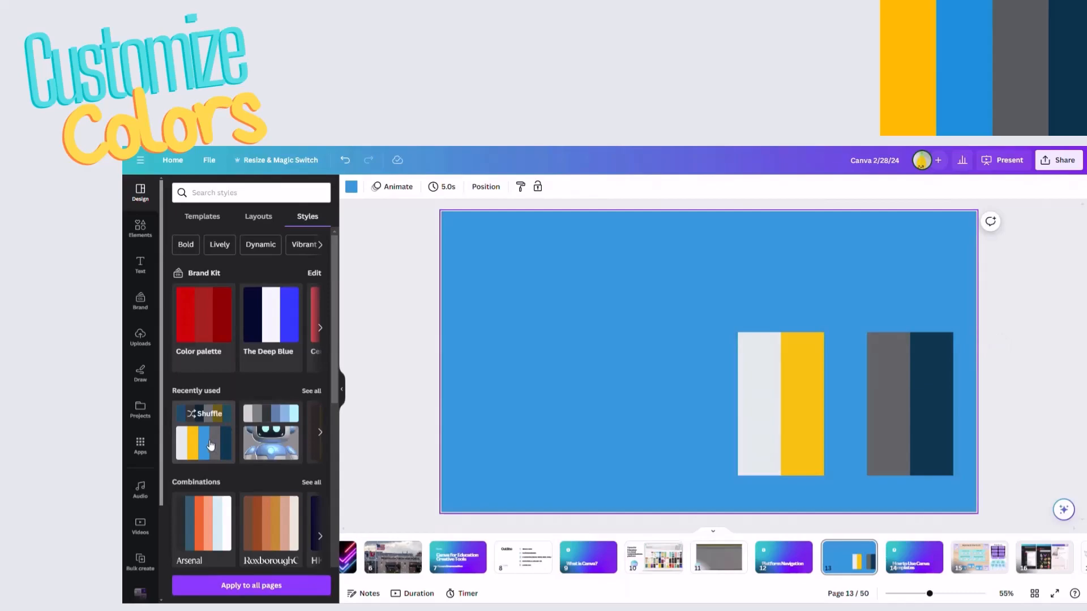
left_click(211, 448)
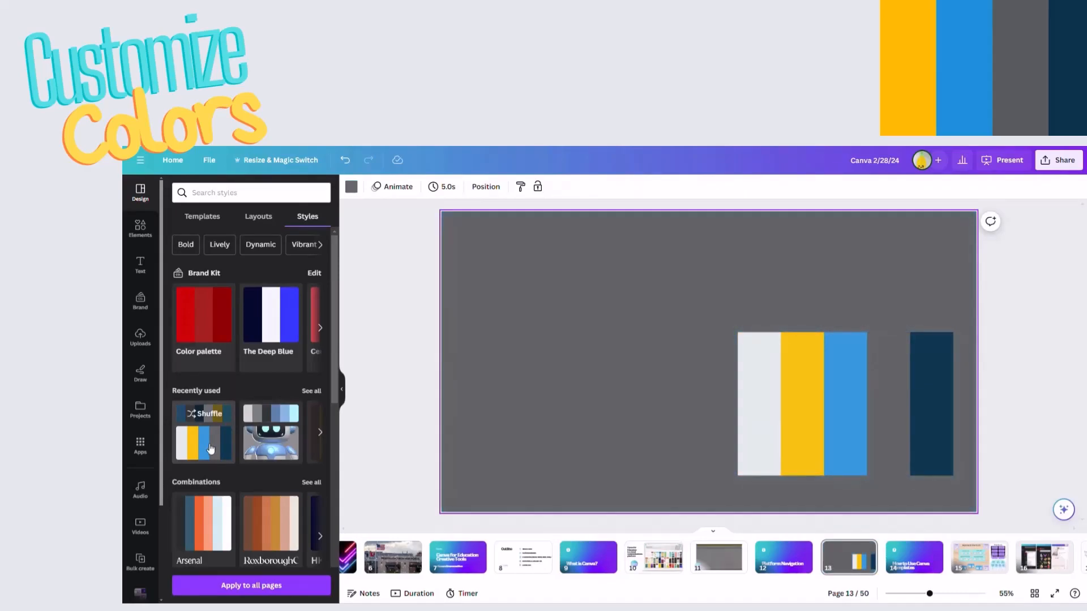
left_click(211, 448)
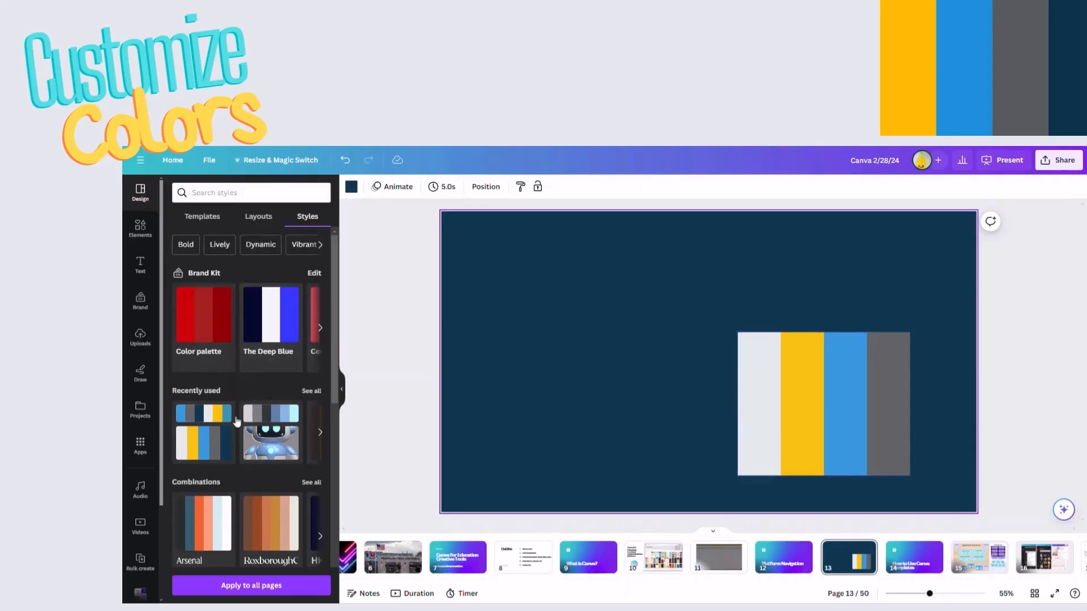
Shuffle the colors of the style taken from the color scheme image until the background of page 13 is yellow.
left_click(215, 443)
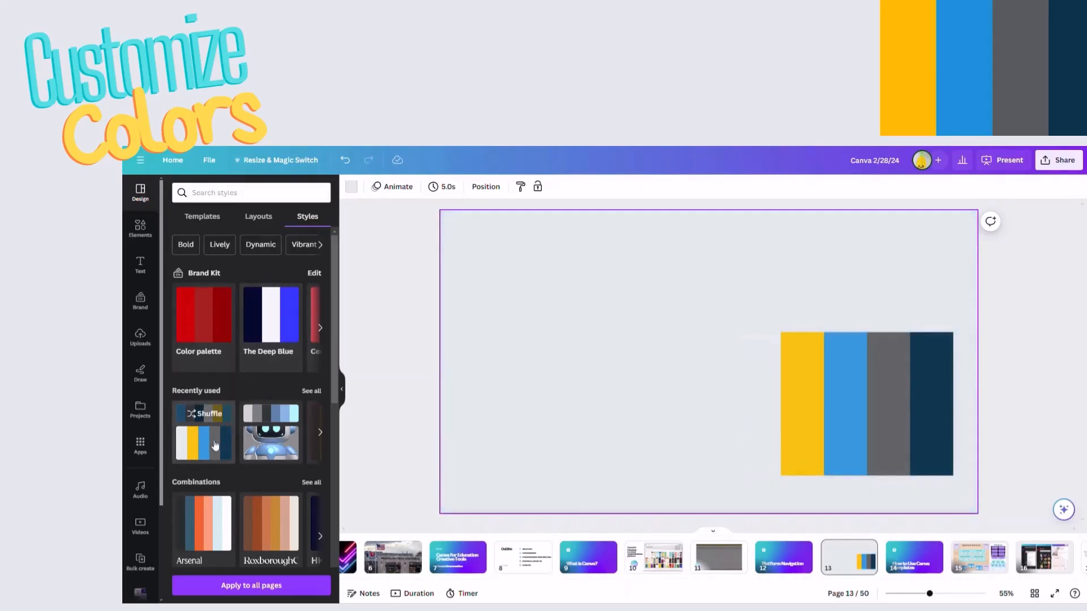
right_click(215, 448)
left_click(208, 449)
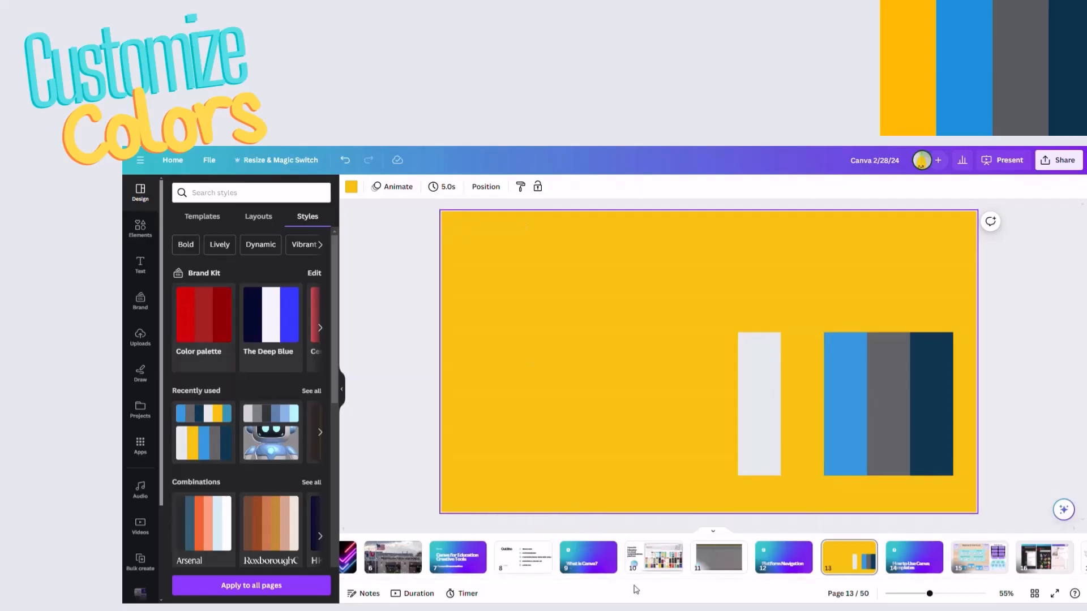
left_click(258, 585)
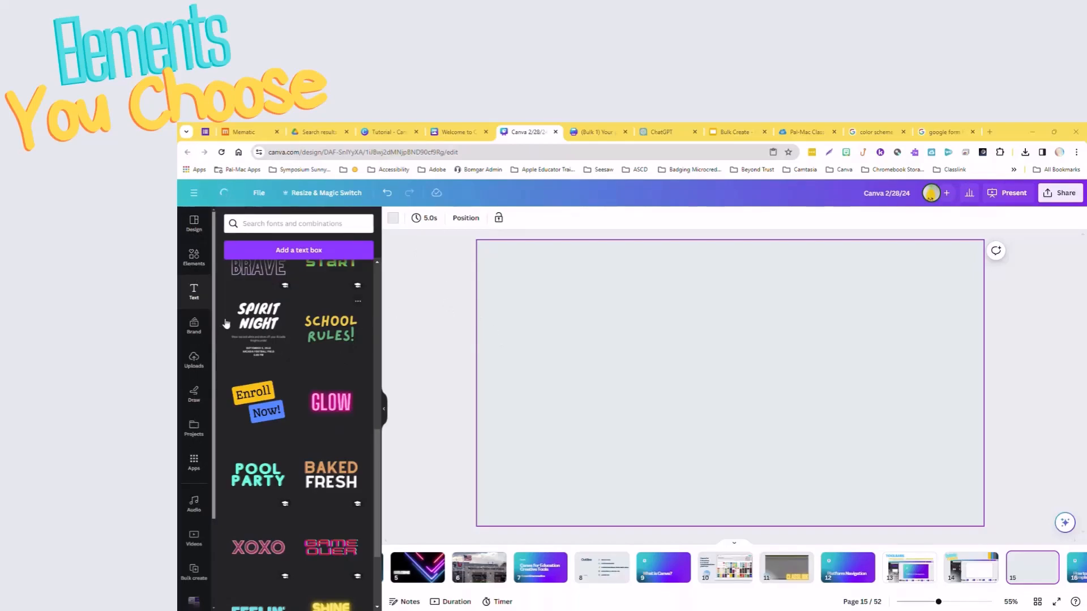
Search the elements library for "student" and limit the results to graphics.
left_click(193, 257)
left_click(278, 224)
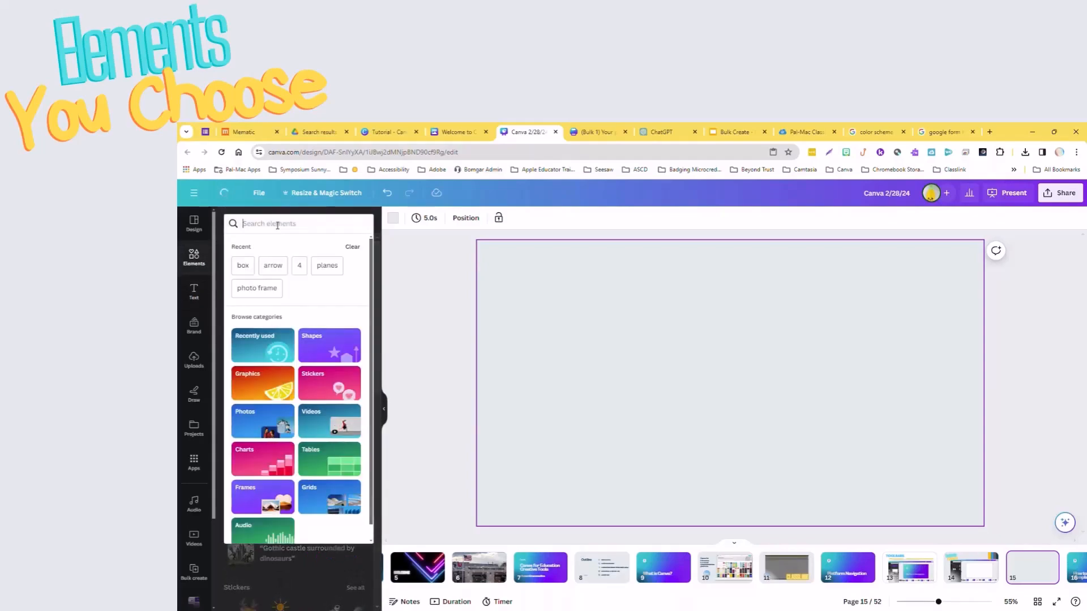
type("student")
key("Return")
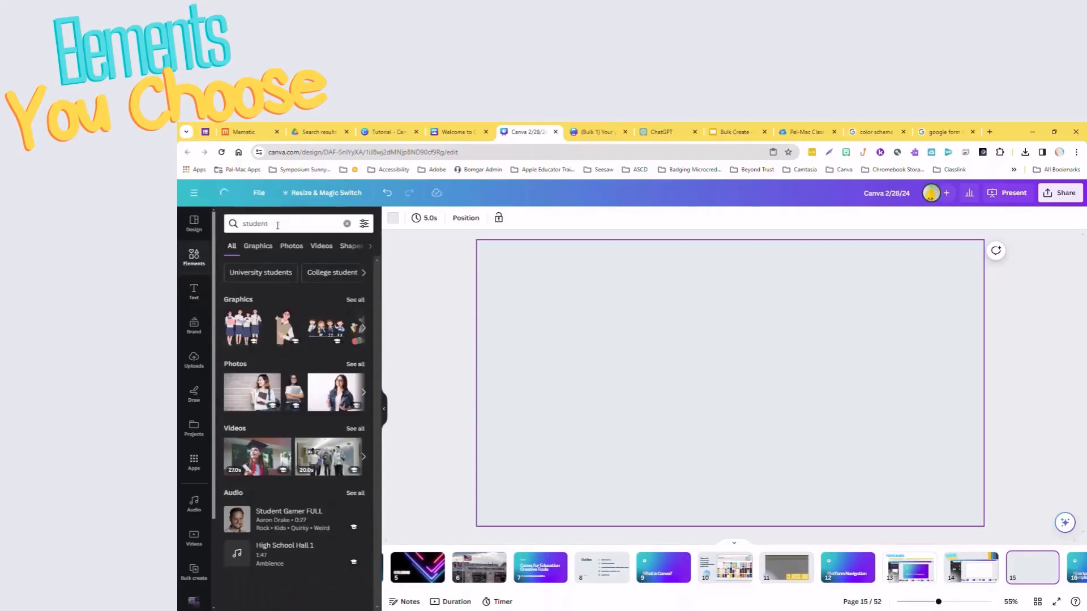
left_click(258, 246)
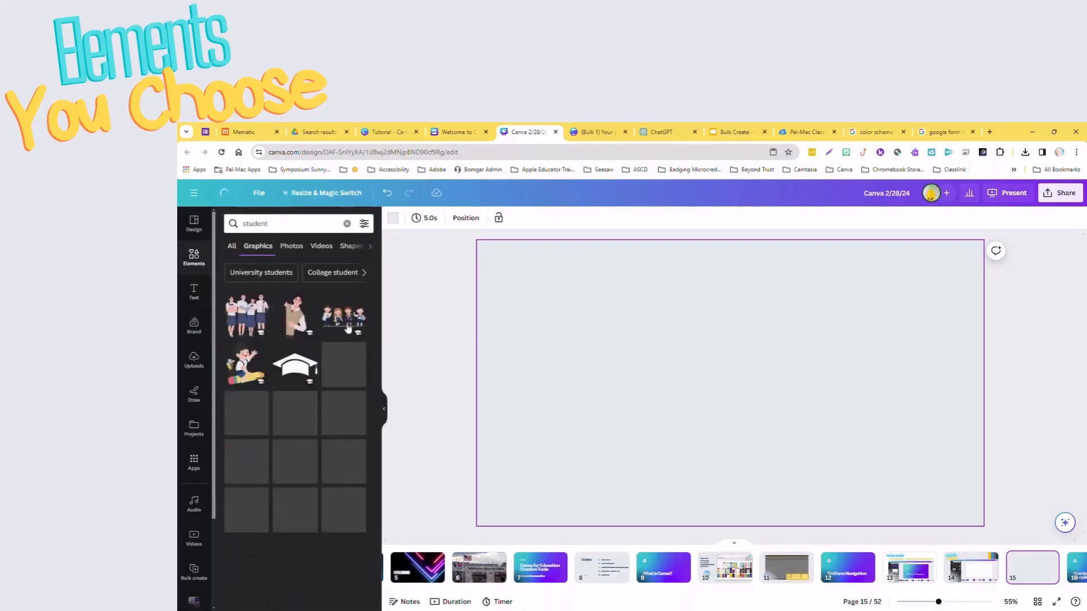
Add the peeking student with glasses and beige vest to page 15, place it along the right edge and enlarge it to nearly full page height.
left_click(311, 324)
left_click_drag(759, 379, 954, 410)
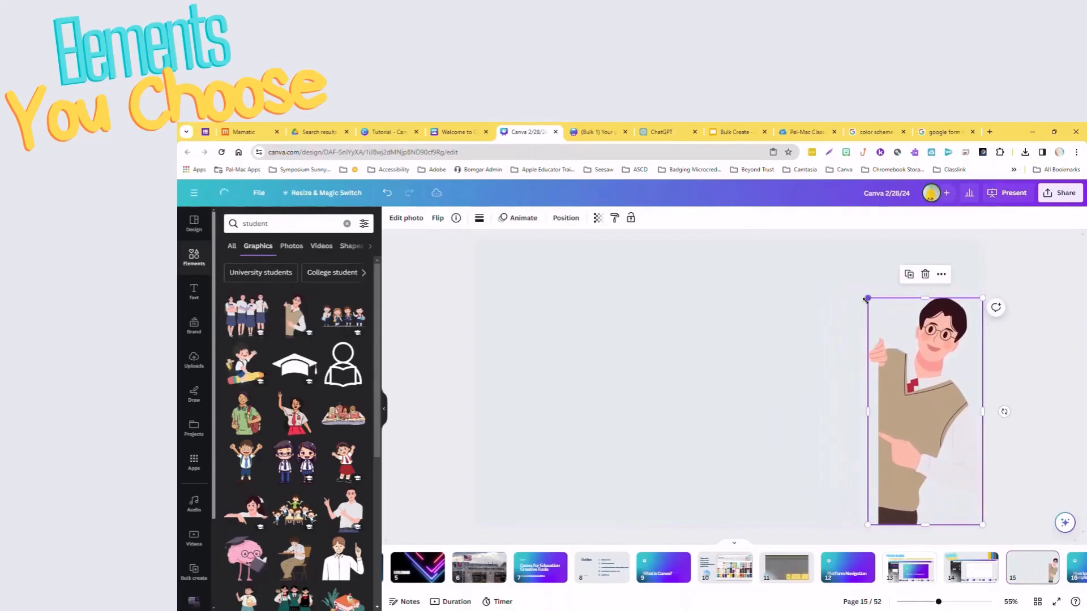
left_click_drag(867, 298, 819, 253)
left_click(673, 513)
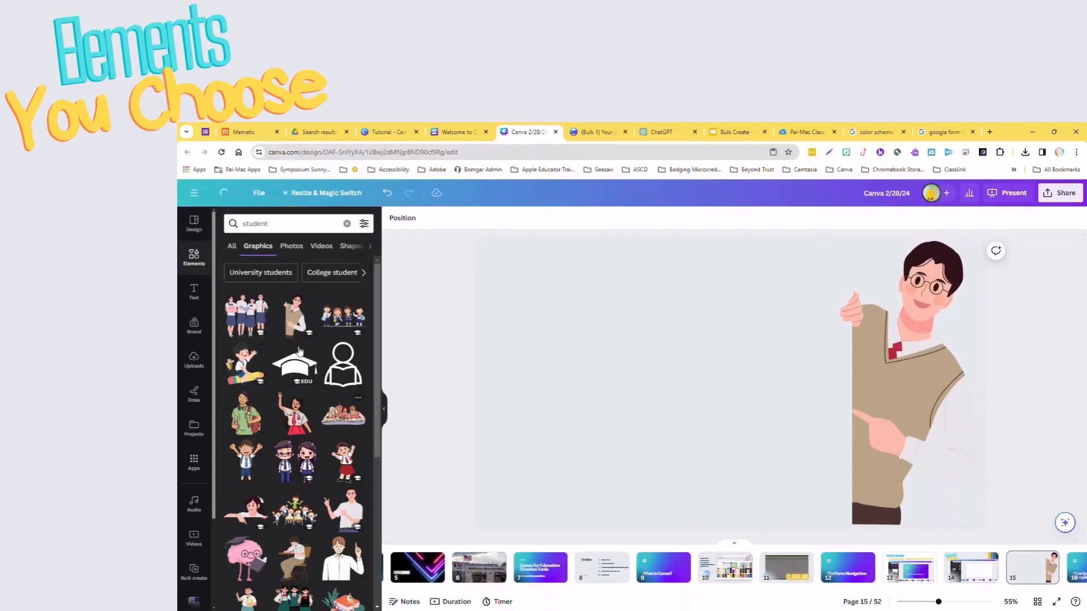
Add the student photo of the cheering man holding a laptop, place it at the page's lower left and enlarge it up to the graphic.
left_click(291, 246)
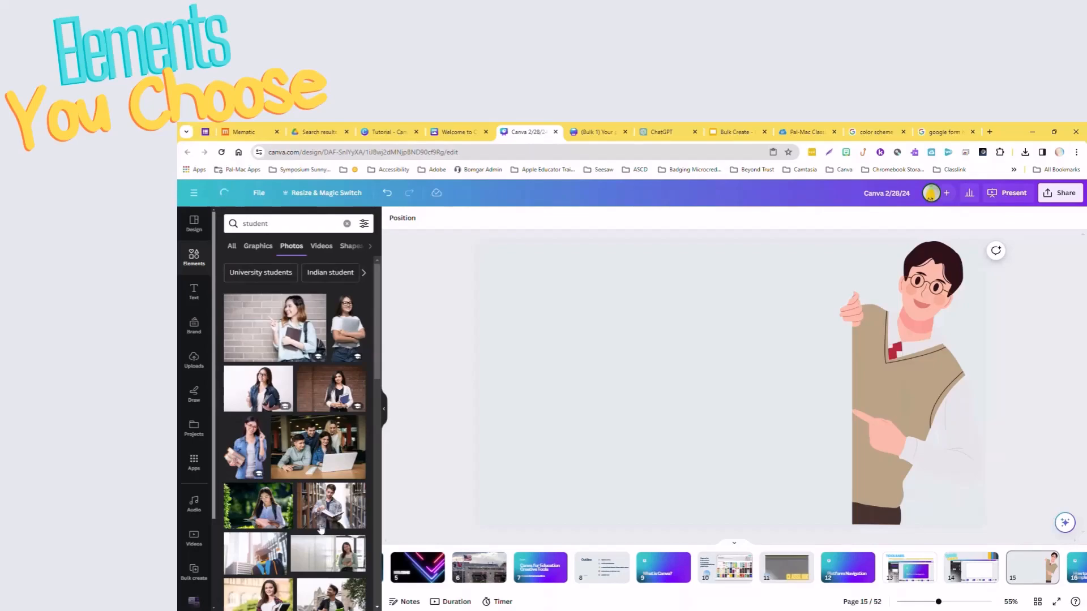
scroll(314, 513, "down", 4)
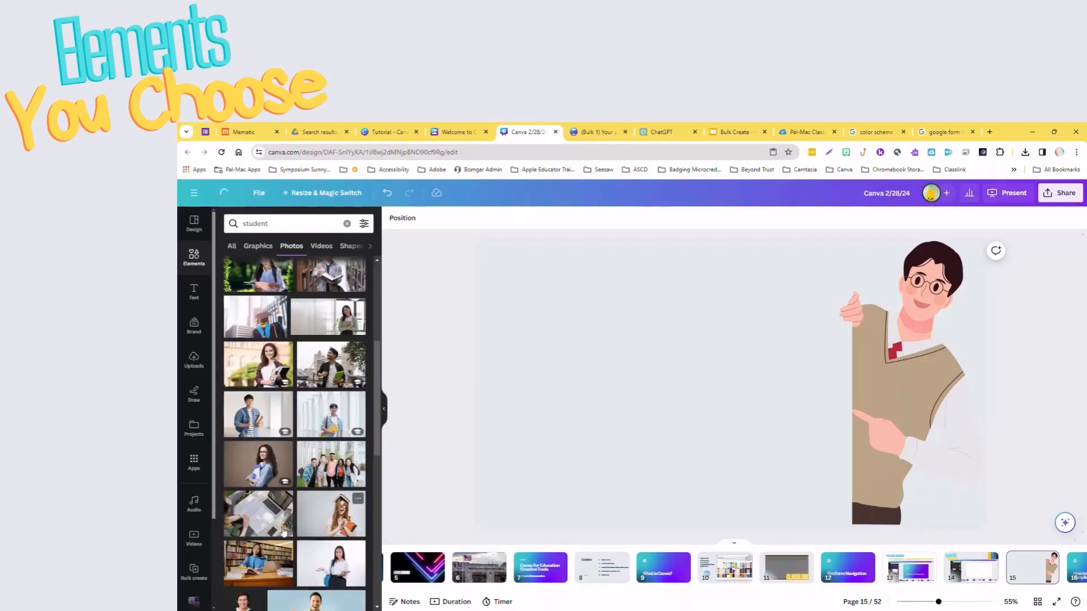
scroll(286, 535, "down", 3)
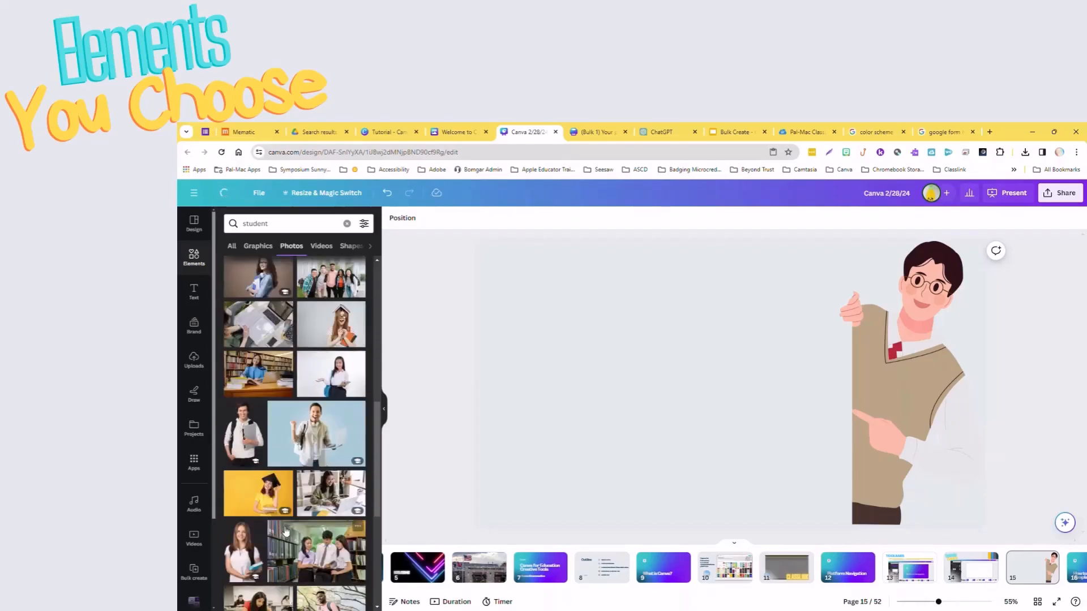
left_click(316, 440)
left_click_drag(758, 416, 676, 444)
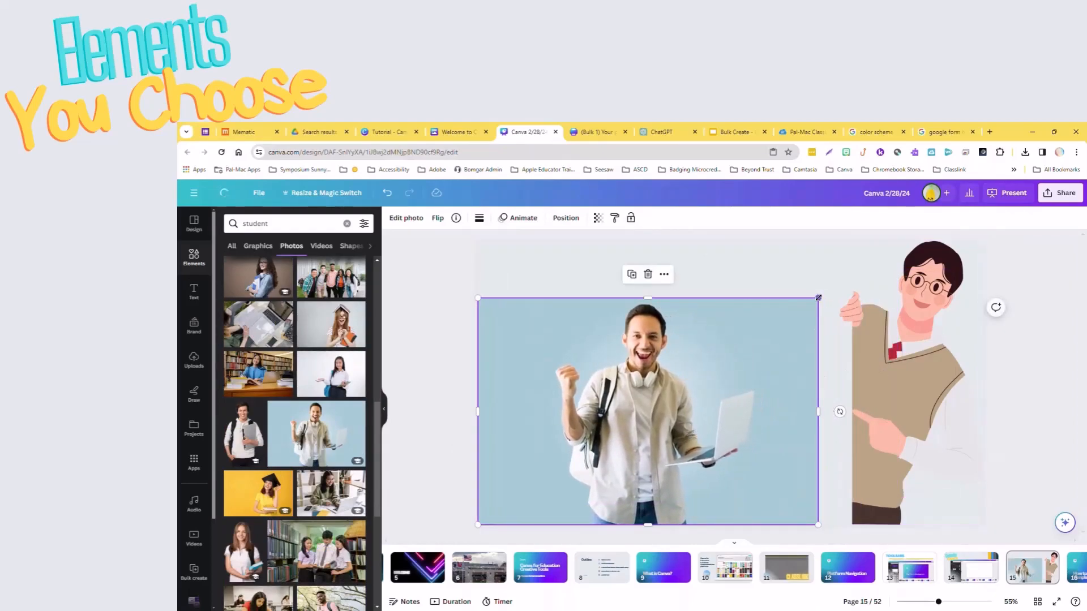
left_click_drag(818, 297, 855, 273)
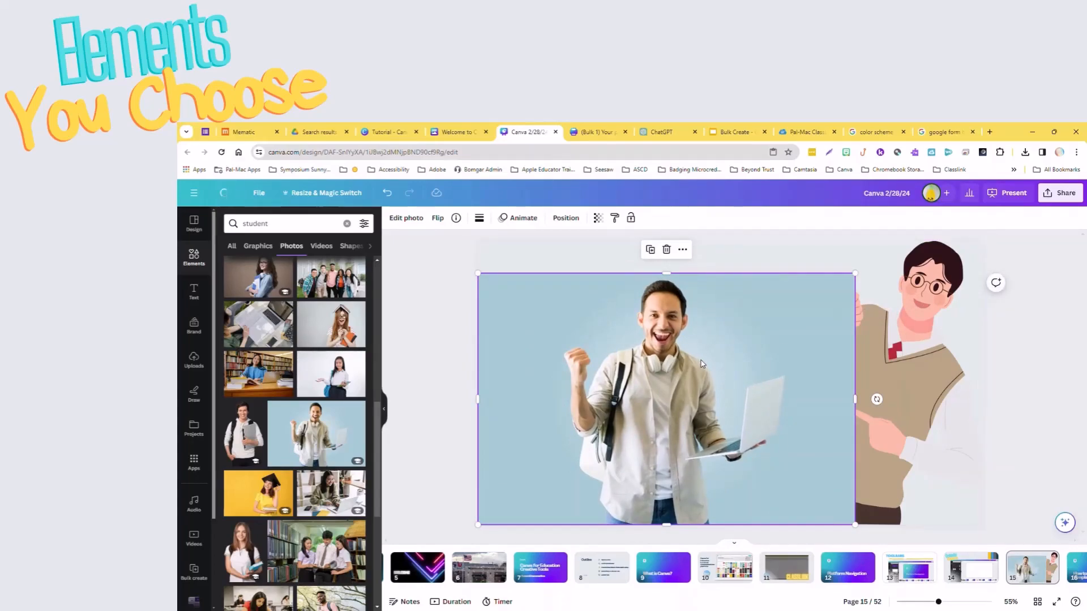
Try the laptop photo as the page background, detach it again and return it to the page's lower left.
left_click(682, 249)
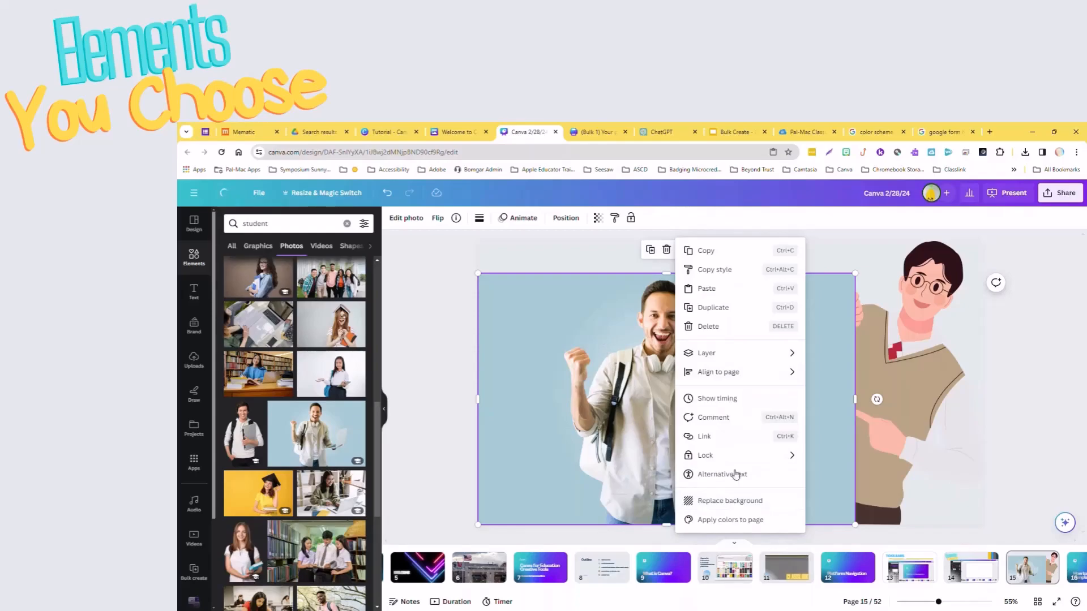
left_click(743, 501)
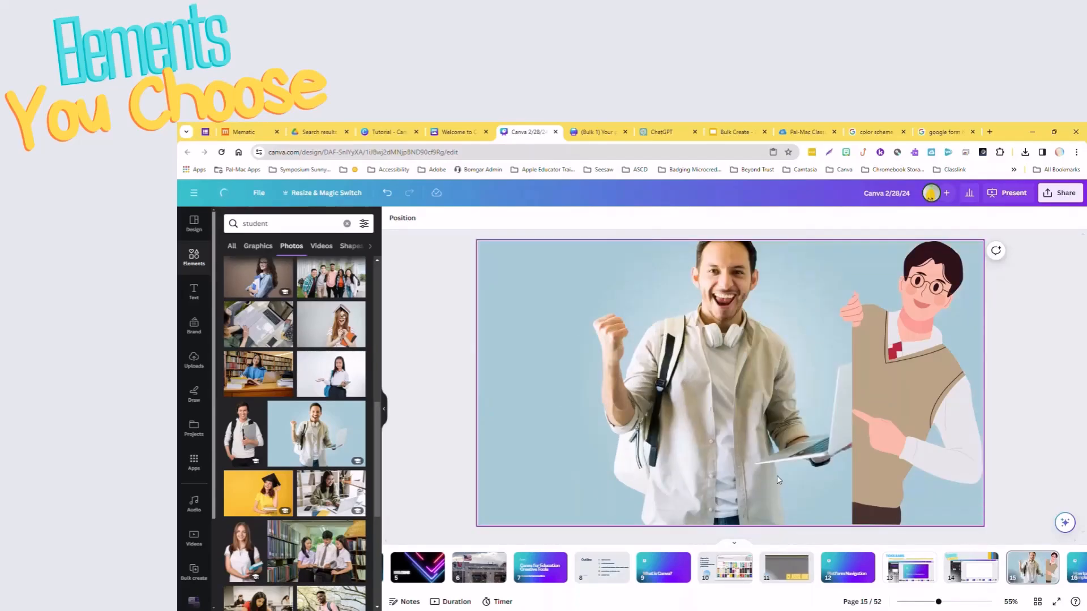
left_click(771, 470)
right_click(765, 445)
left_click(804, 569)
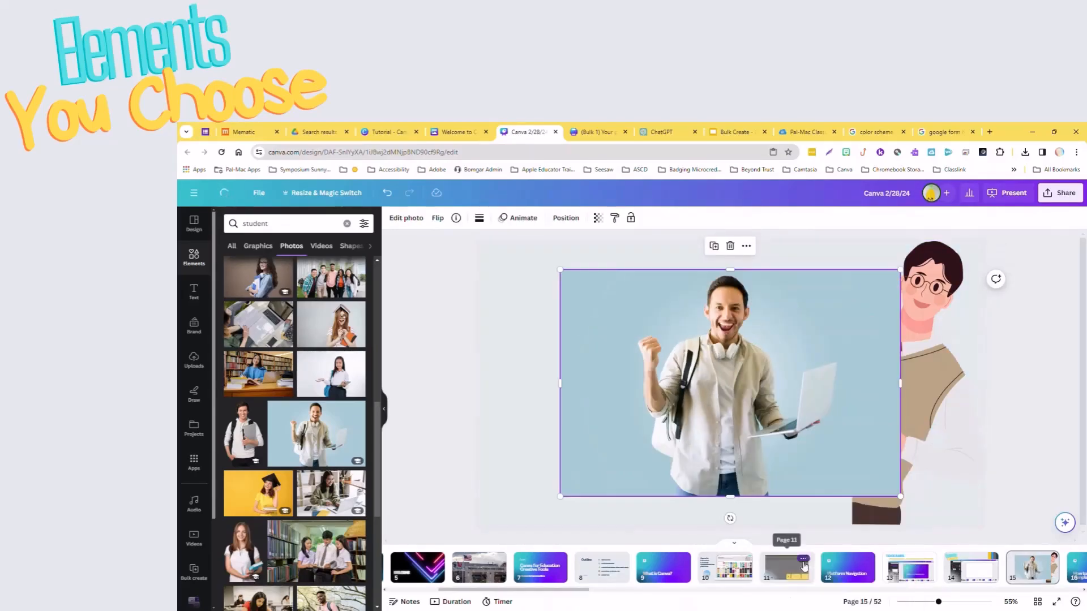
left_click_drag(769, 373, 686, 401)
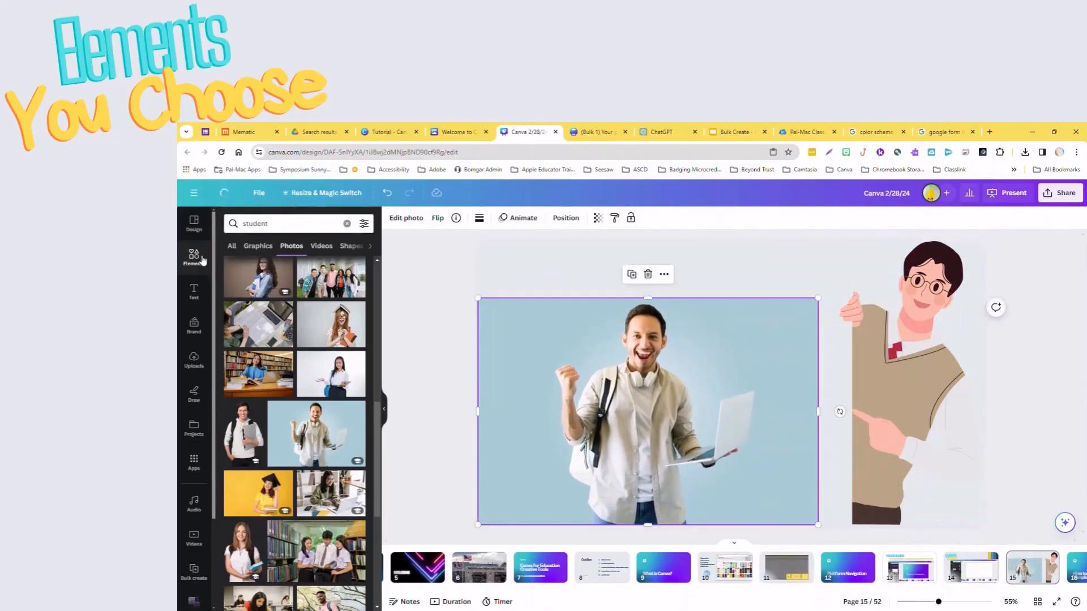
Remove the photo's background and brush over the laptop in Magic Edit with brush size 20.
left_click(419, 220)
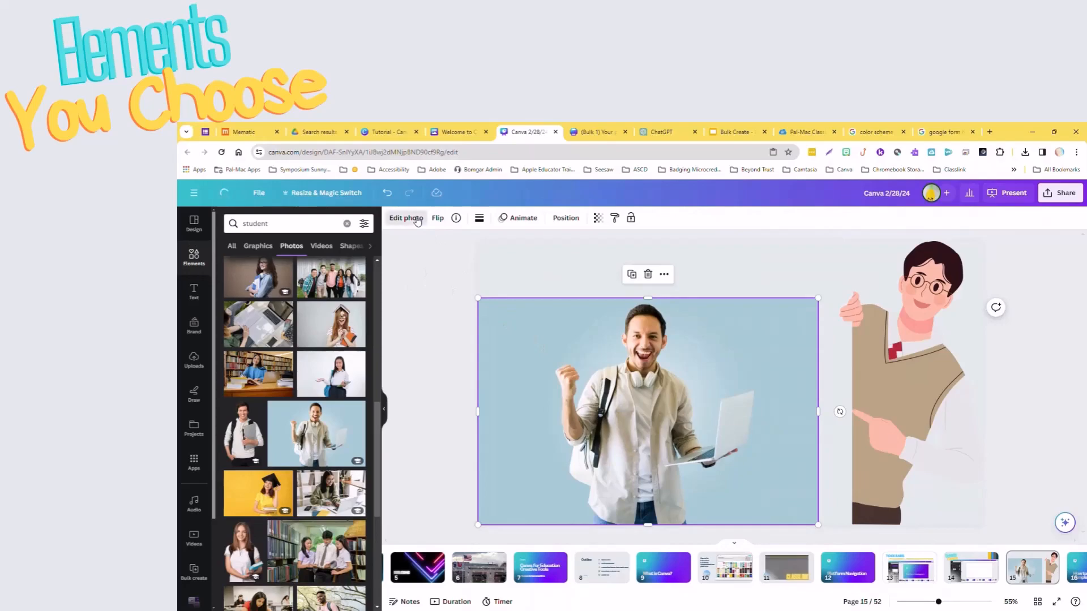
left_click(246, 295)
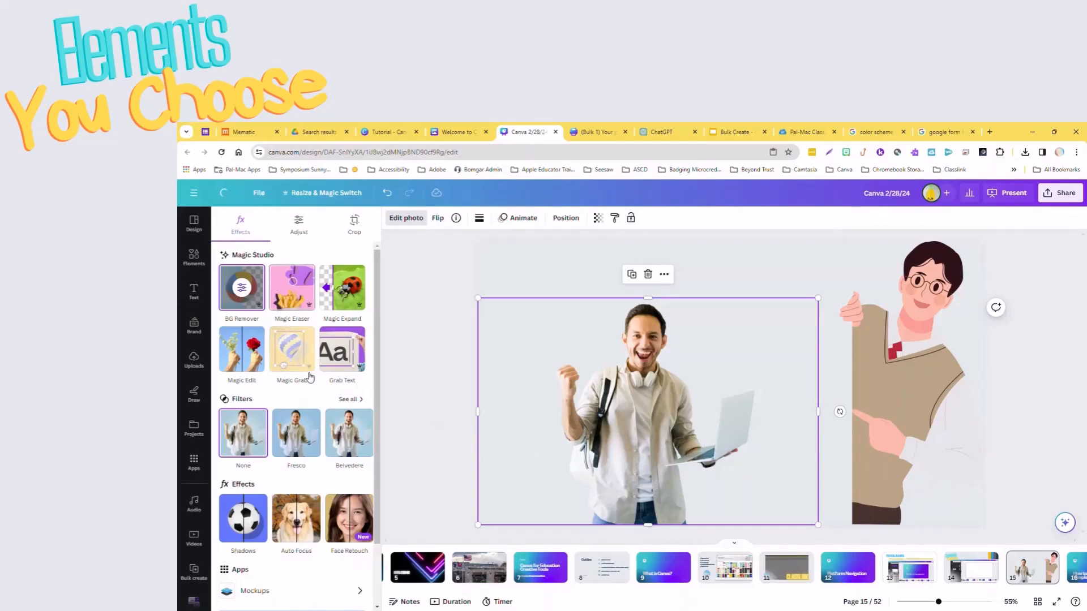
left_click(242, 350)
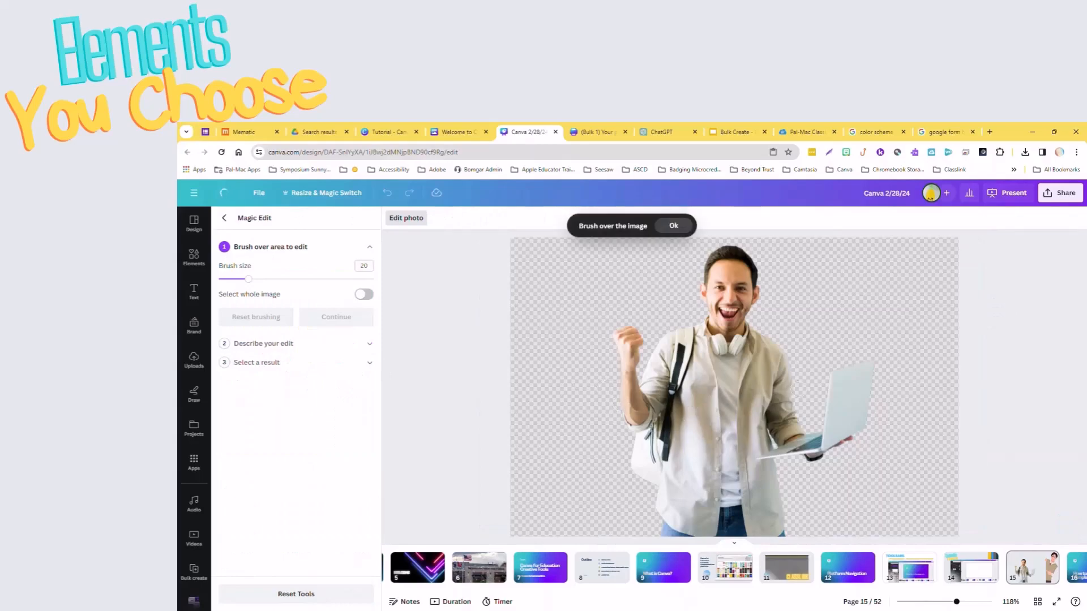
mouse_move(875, 367)
left_mouse_down()
mouse_move(833, 379)
mouse_move(822, 447)
mouse_move(763, 459)
mouse_move(862, 424)
mouse_move(870, 366)
mouse_move(841, 396)
mouse_move(841, 431)
mouse_move(853, 390)
mouse_move(857, 413)
mouse_move(810, 456)
left_mouse_up()
right_click(810, 456)
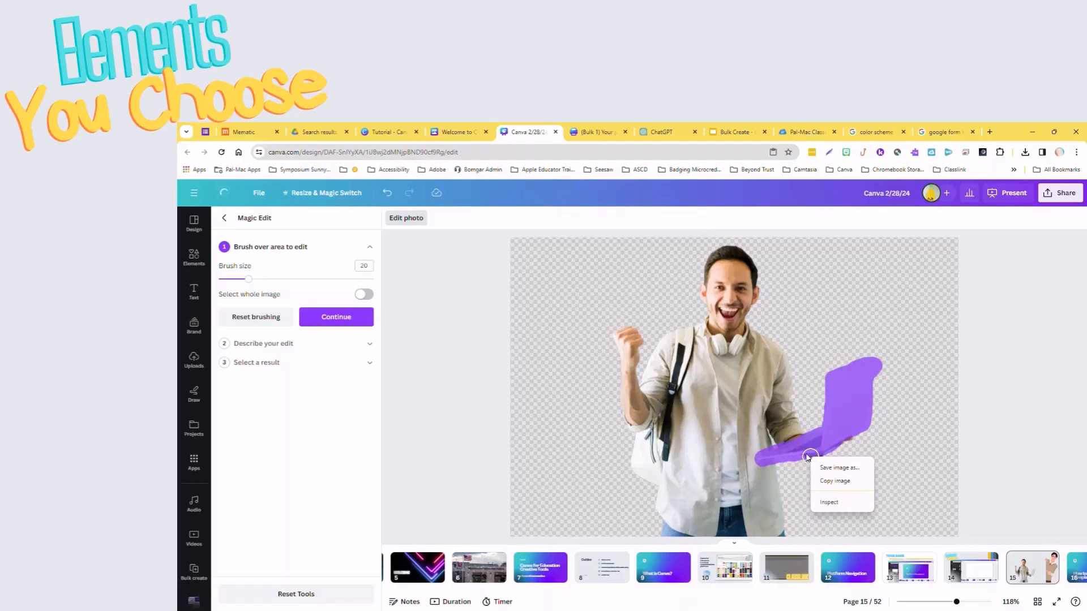
left_click(806, 395)
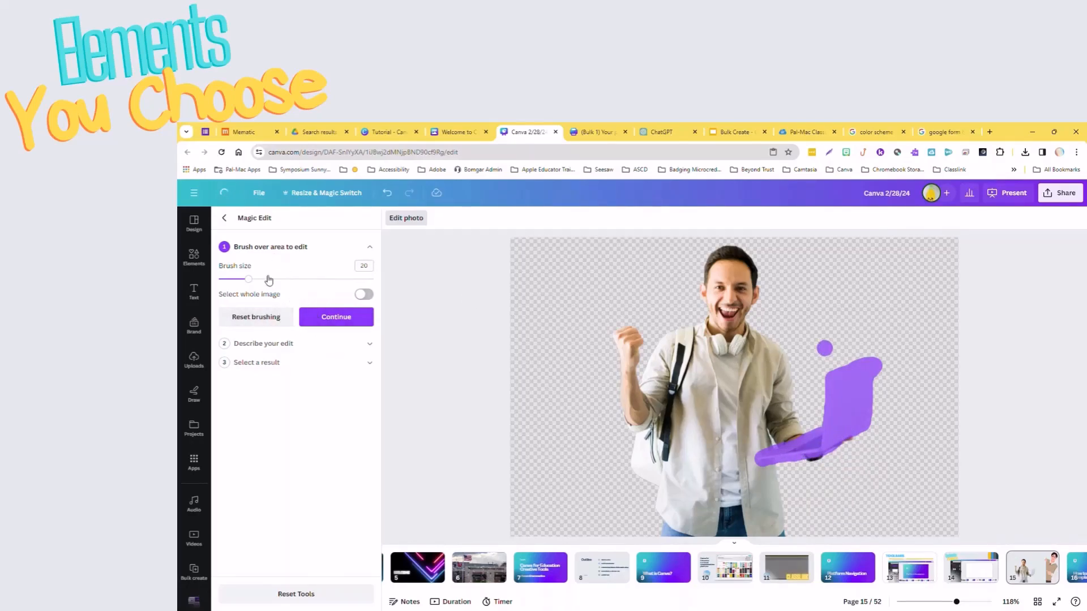
Replace the brushed laptop with an AI-generated realistic golden retriever puppy, keeping the first result.
left_click(338, 318)
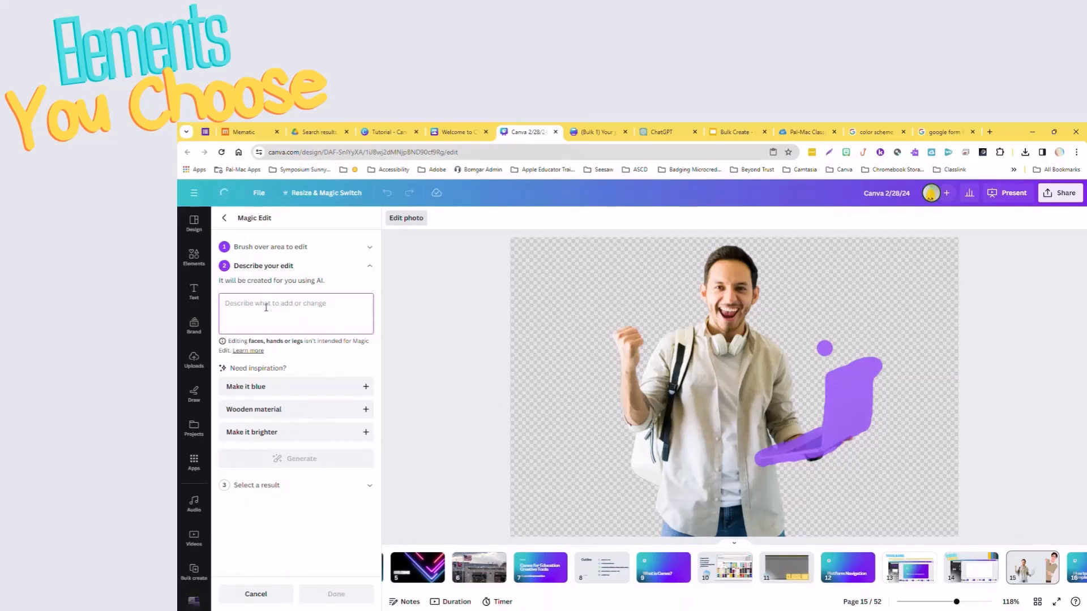
type("A golden retriever puppy")
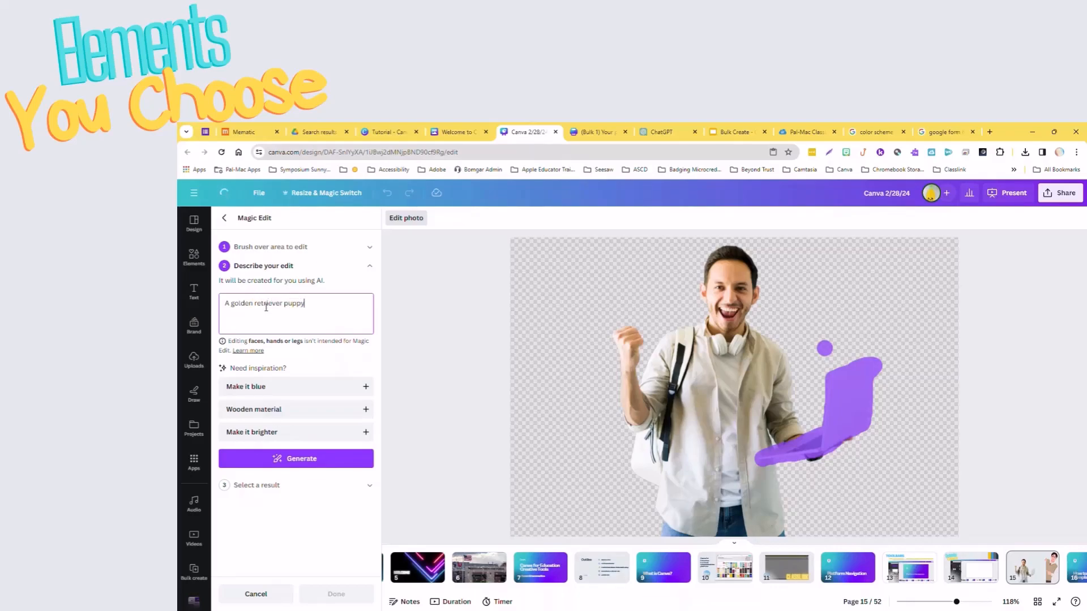
key("Return")
type("realistic")
left_click(317, 459)
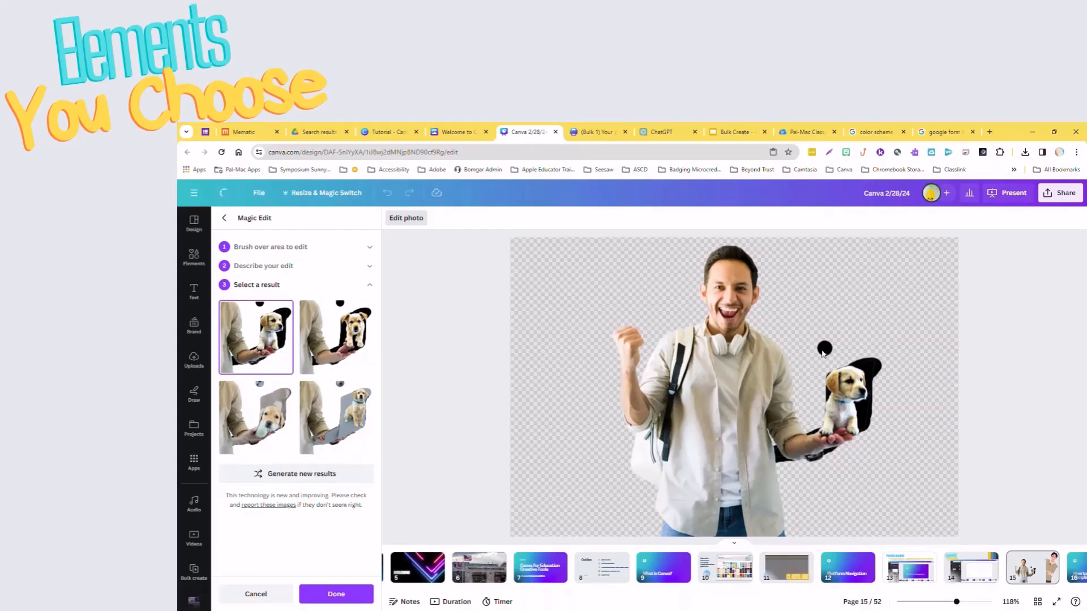
left_click(226, 218)
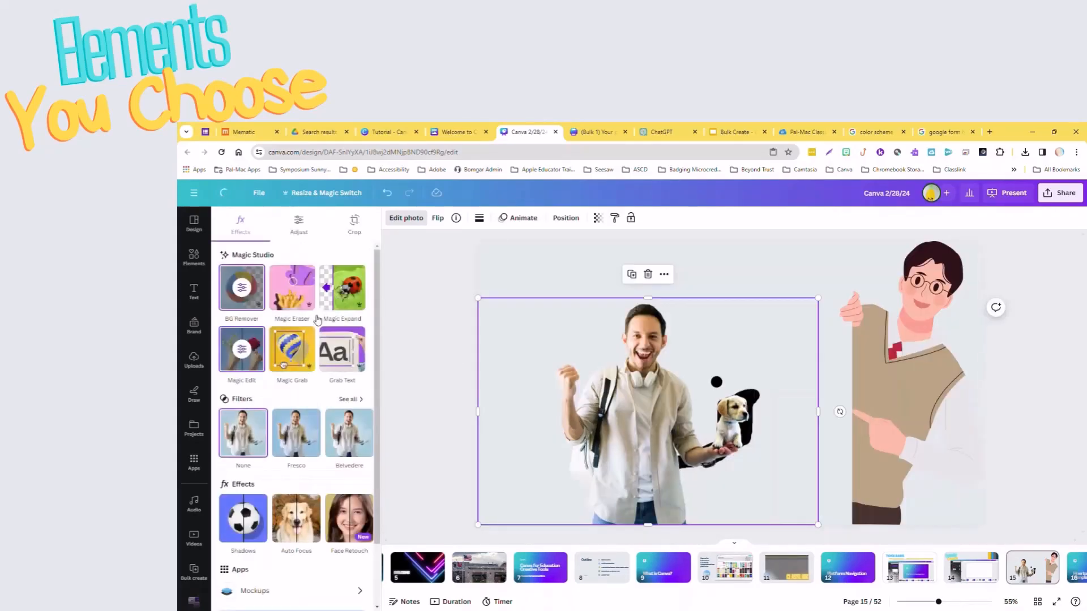
Erase the black dot with Magic Eraser, reduce the brush size to 6 and erase the black remnants around the puppy and arm.
left_click(289, 293)
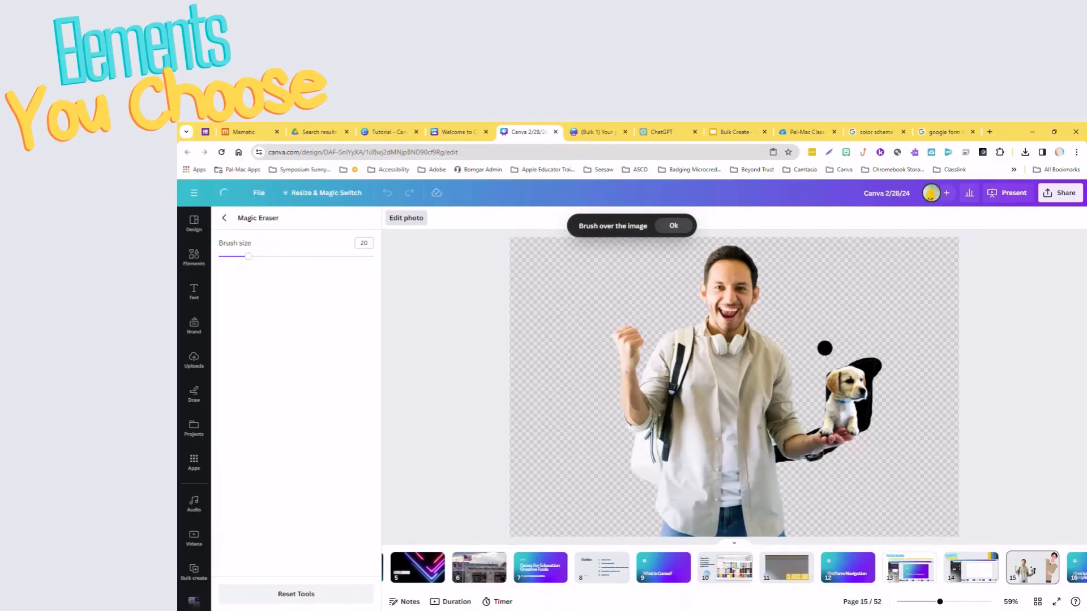
mouse_move(822, 332)
left_mouse_down()
mouse_move(824, 363)
mouse_move(841, 346)
left_mouse_up()
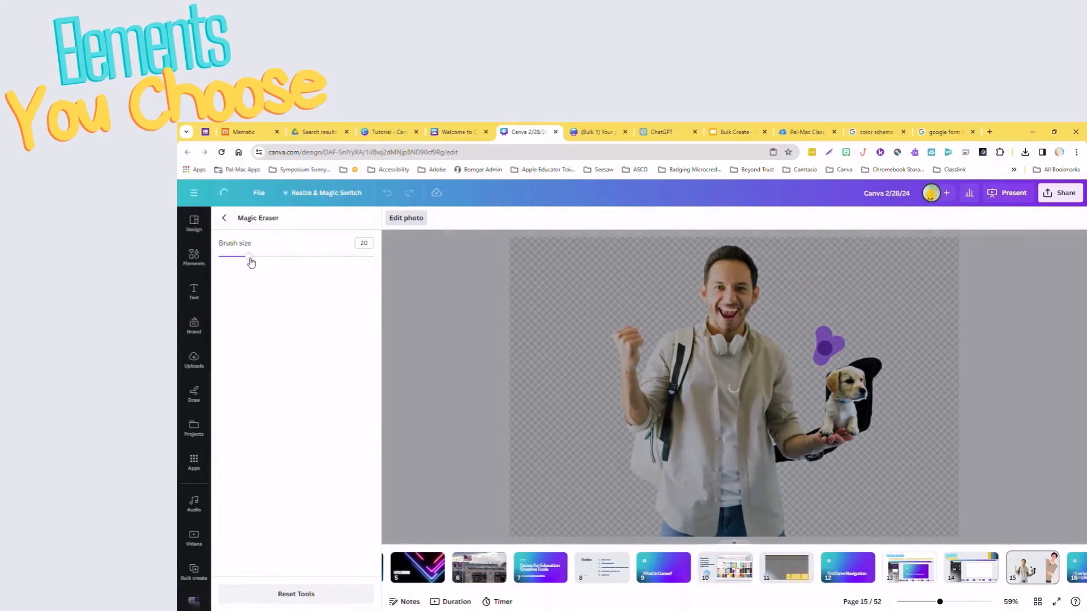
left_click_drag(249, 256, 226, 256)
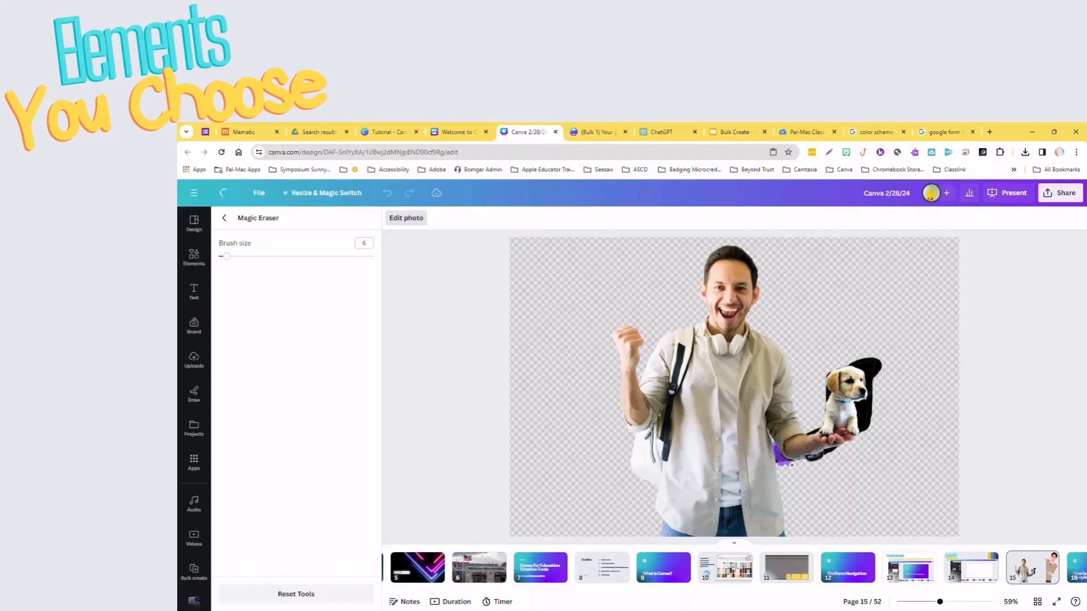
left_click_drag(779, 463, 778, 464)
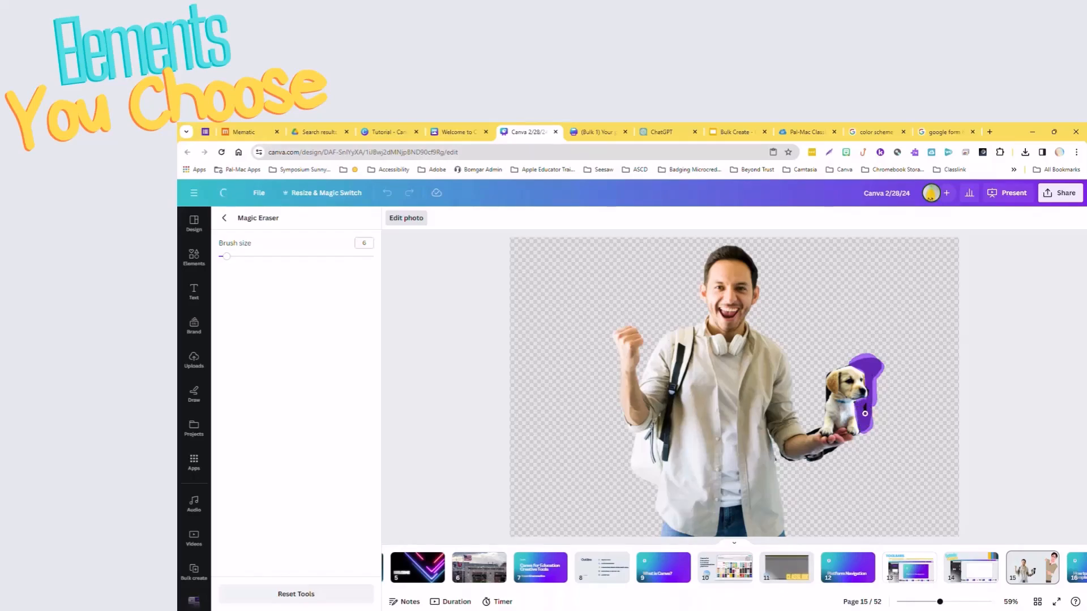
left_click_drag(865, 404, 863, 412)
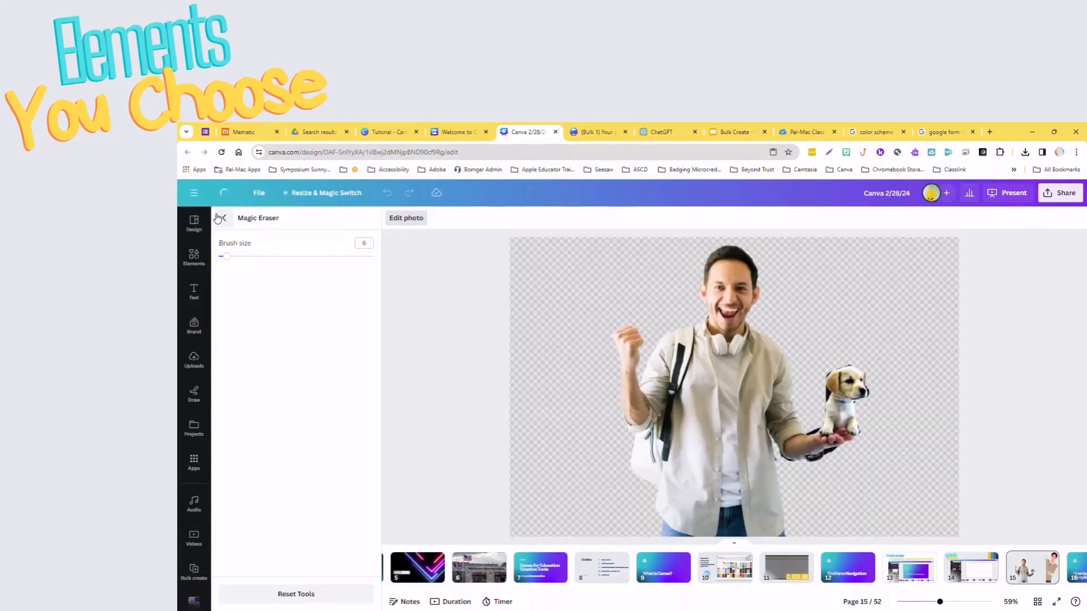
left_click(225, 218)
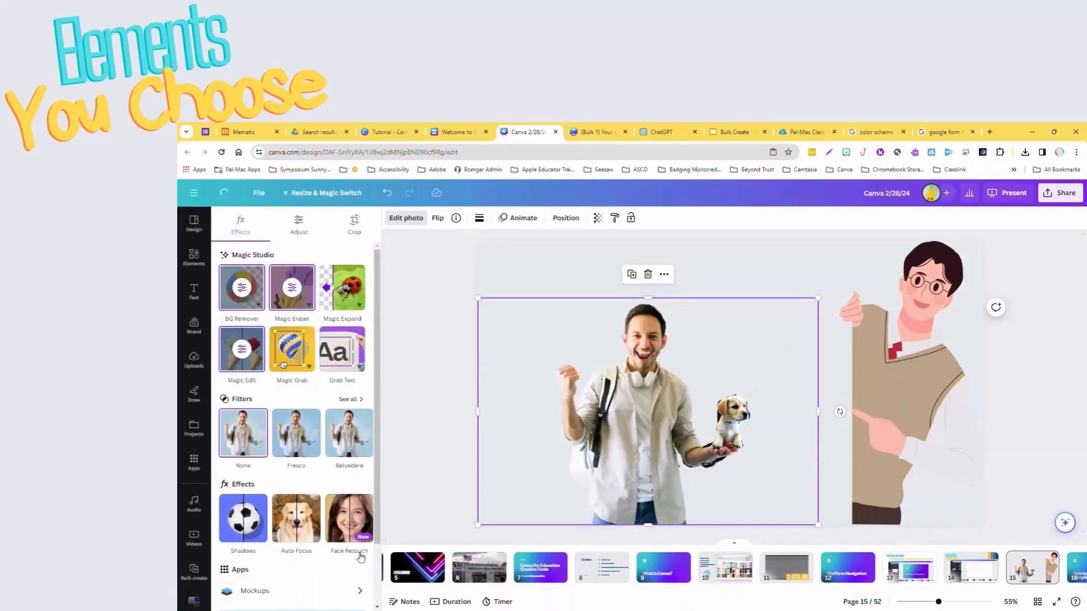
Search the elements for "wooden wall" and add the brown wooden plank graphic to the page.
left_click(193, 256)
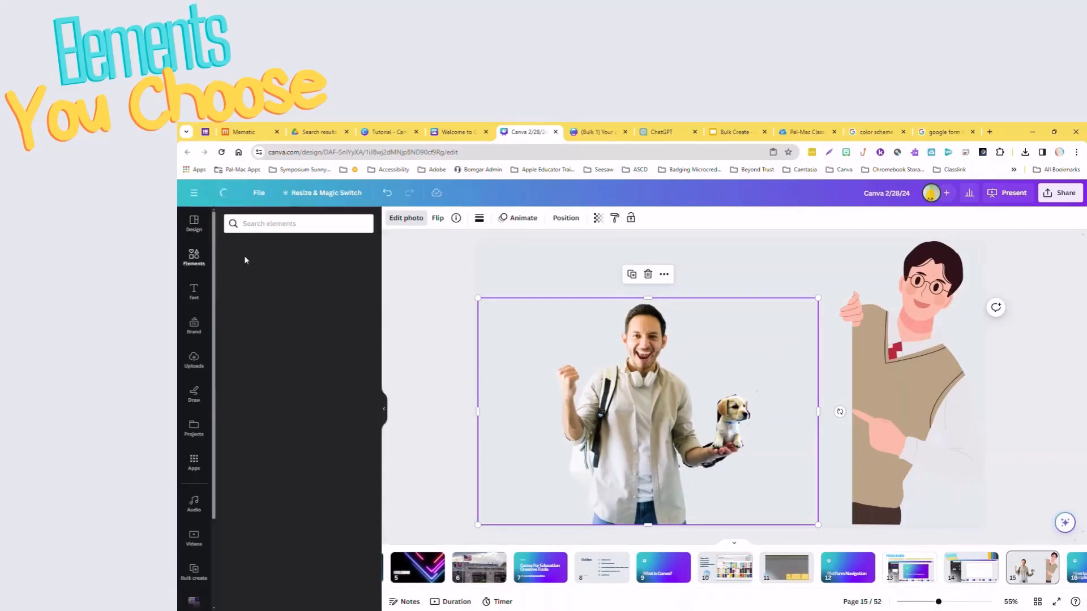
left_click(277, 227)
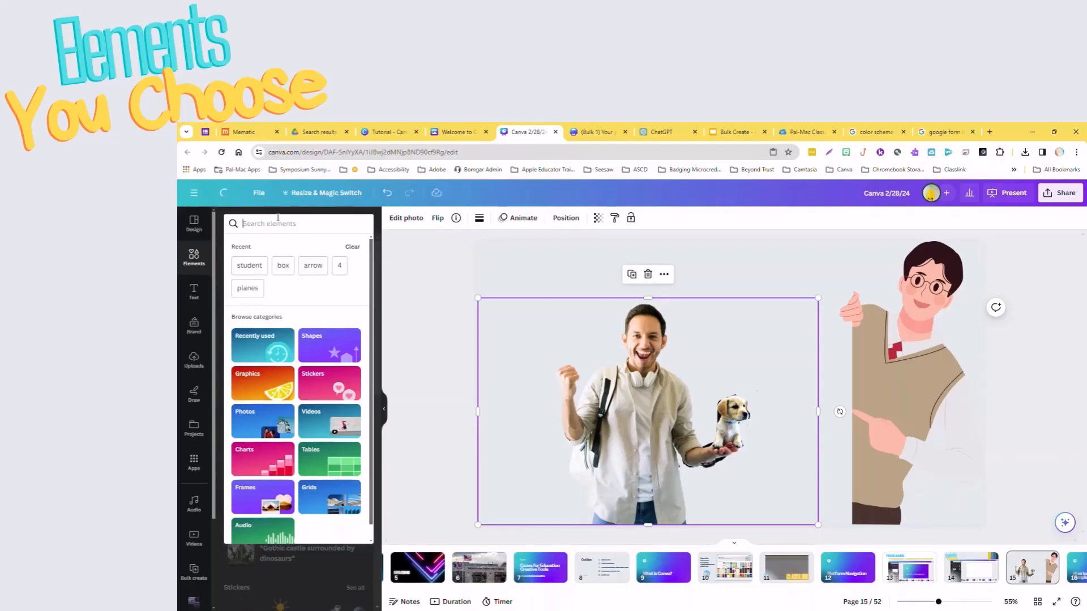
type("wooede")
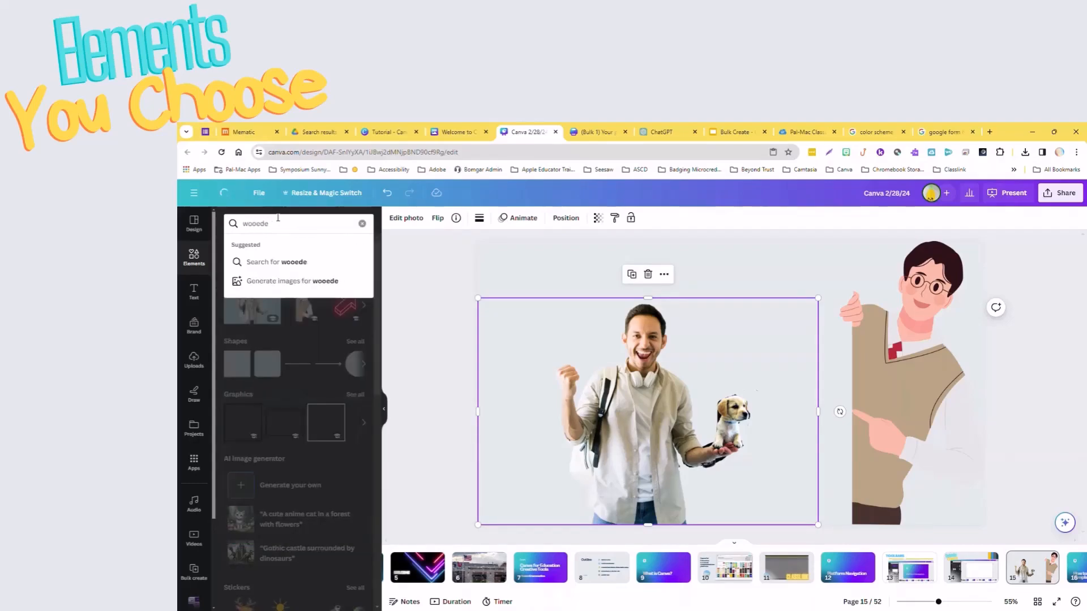
type("nden wall")
key("Return")
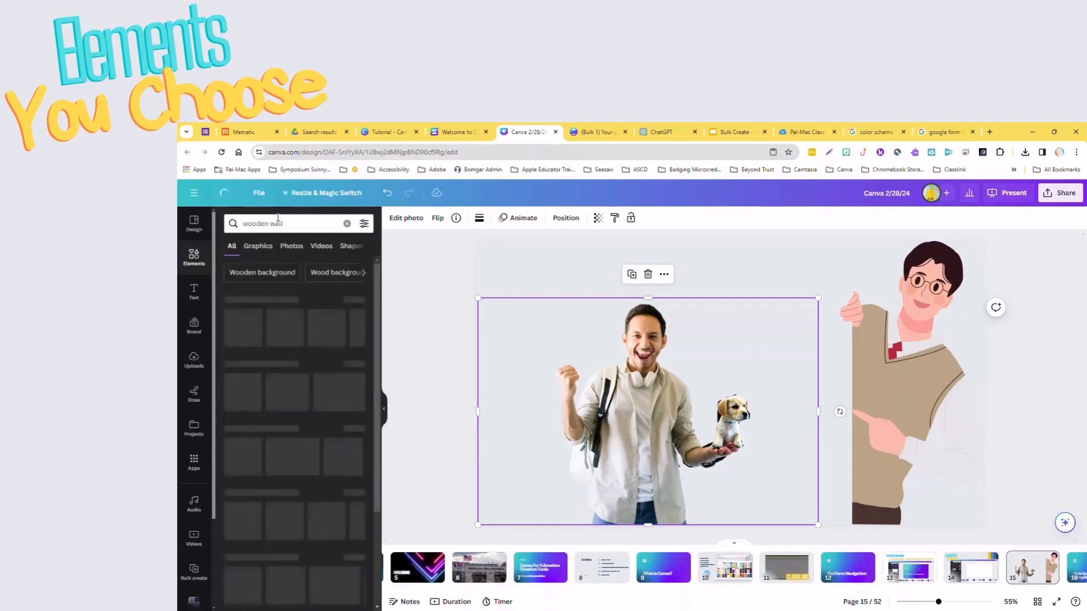
left_click(254, 317)
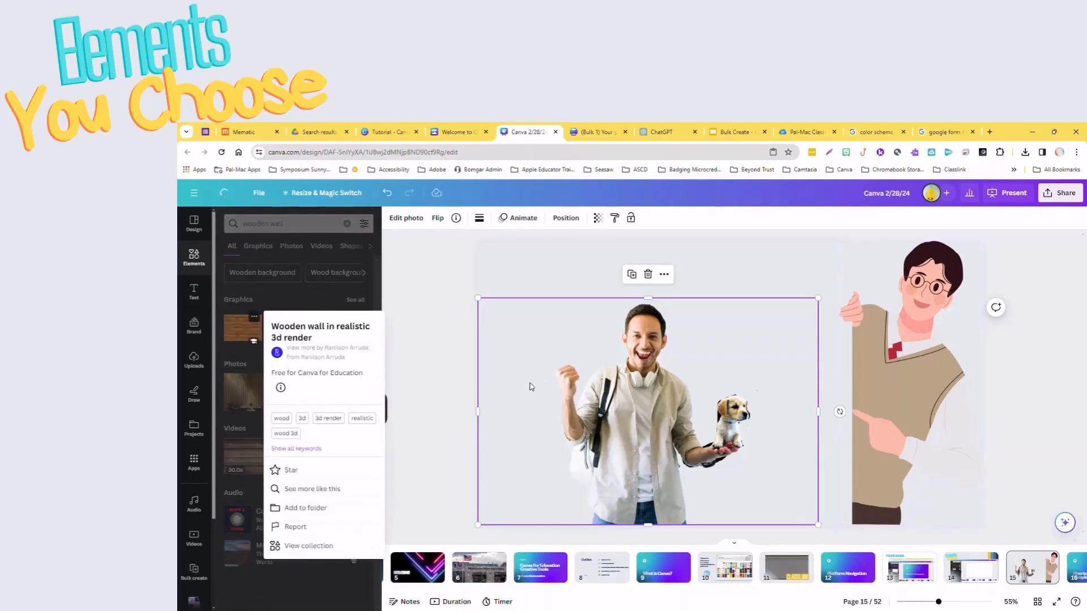
left_click(247, 337)
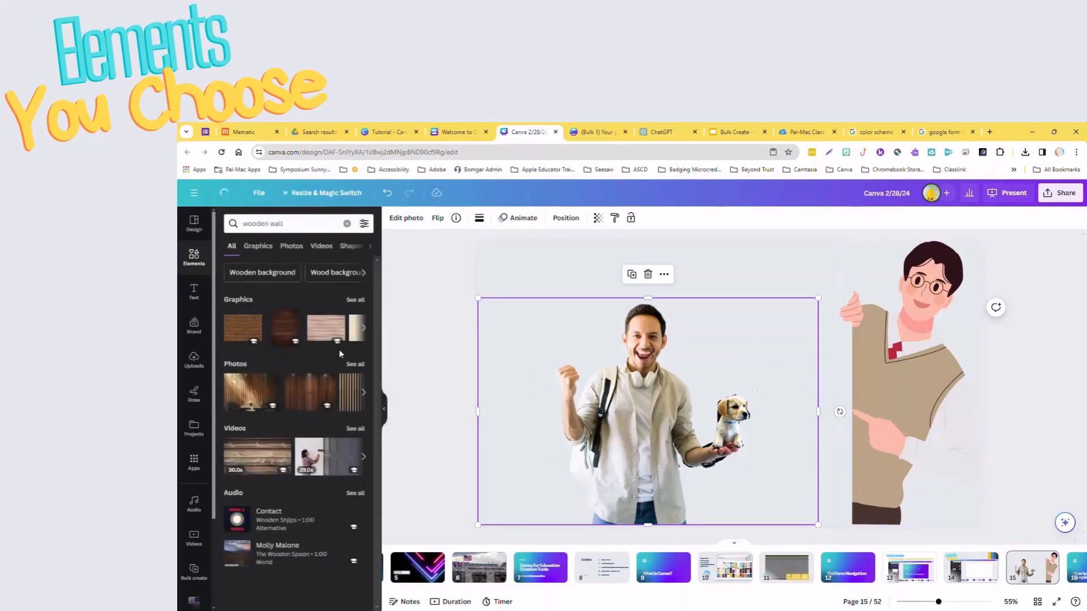
left_click(721, 291)
left_click(245, 338)
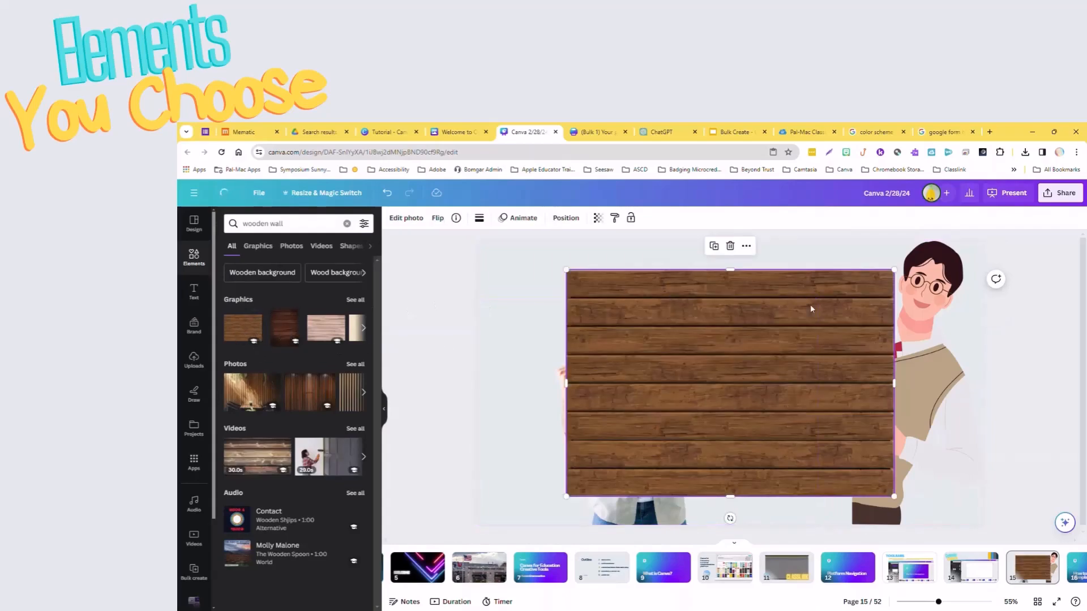
Move the wooden wall to the page's left edge and enlarge it to cover the area up to the cartoon student.
left_click_drag(812, 342, 723, 311)
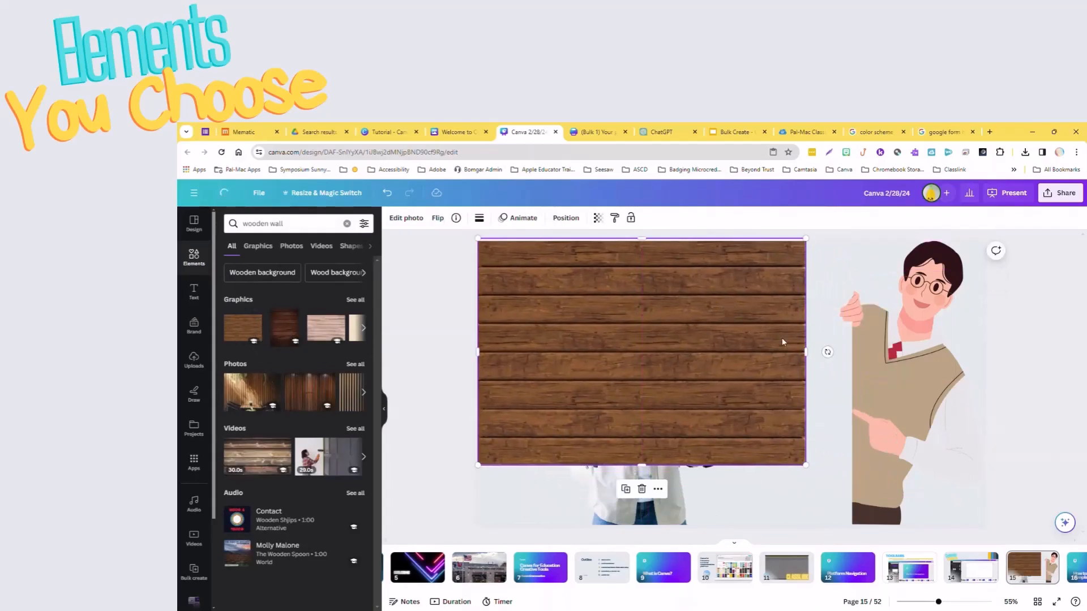
left_click_drag(807, 466, 833, 526)
left_click_drag(805, 474, 806, 494)
Move the wooden wall layer behind the man's photo and bring the cartoon student's layer in front of the wall.
right_click(723, 334)
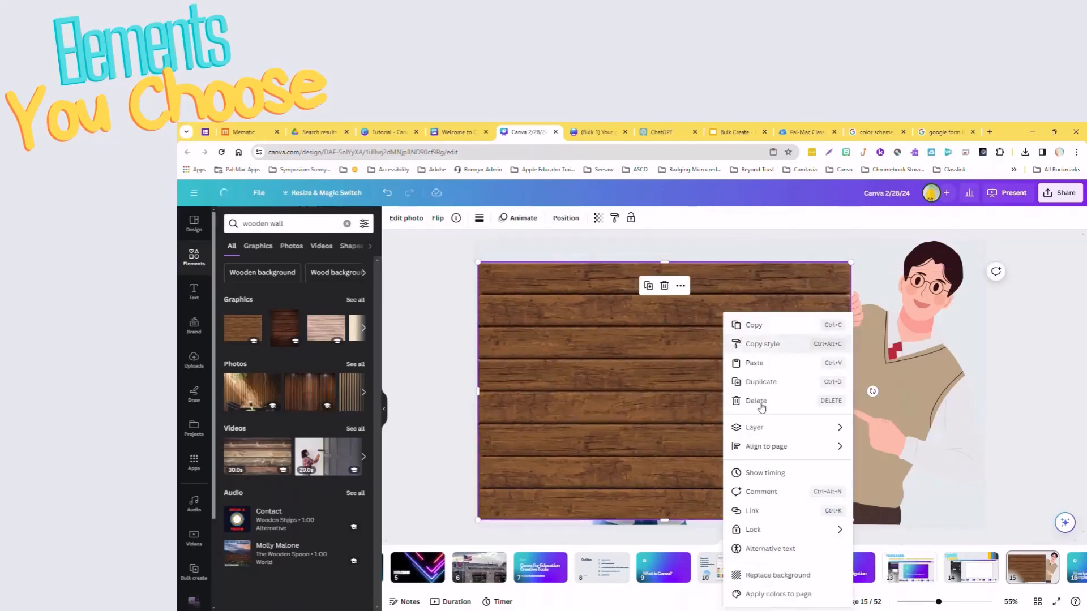
mouse_move(749, 434)
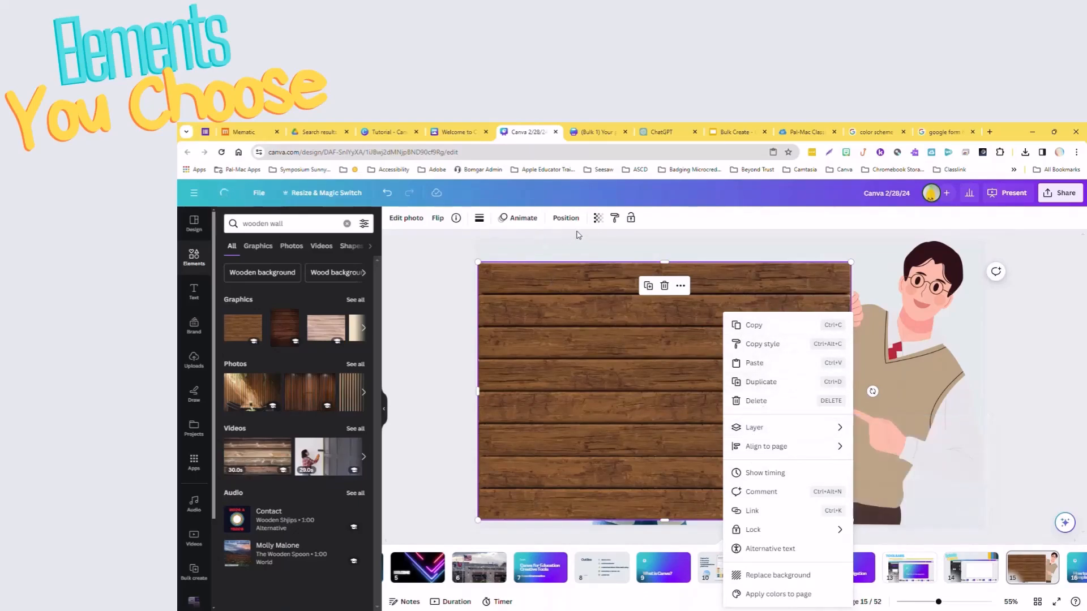
left_click(565, 218)
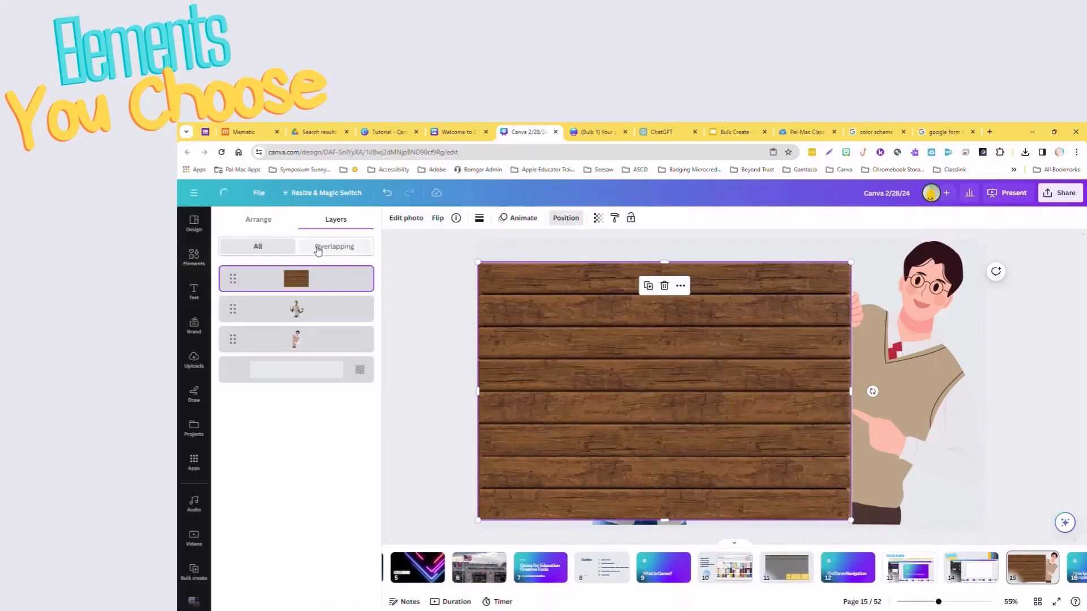
left_click(318, 246)
left_click_drag(309, 281, 311, 327)
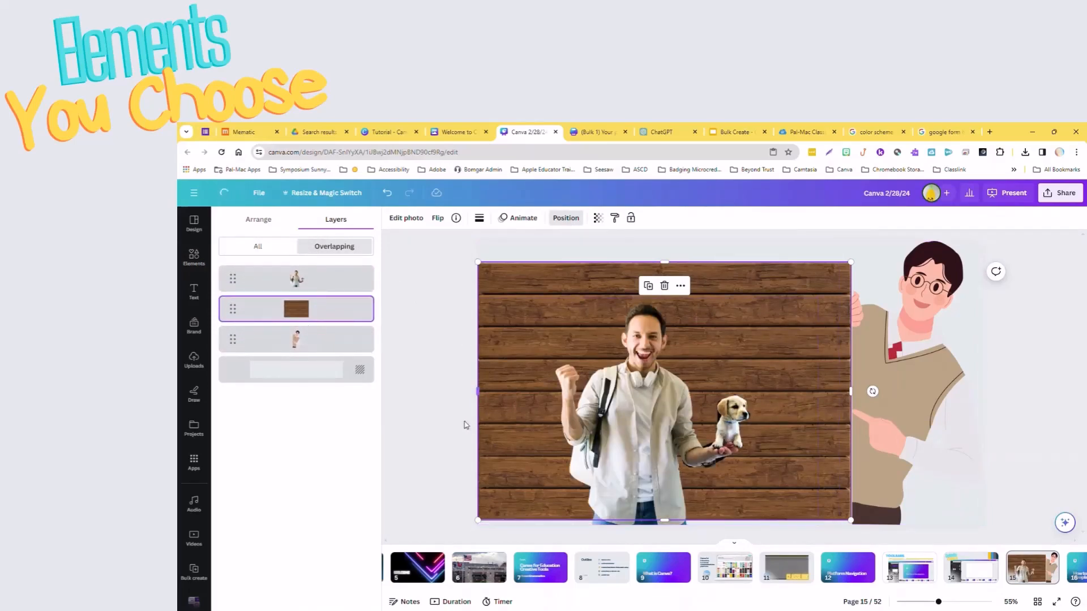
left_click(312, 343)
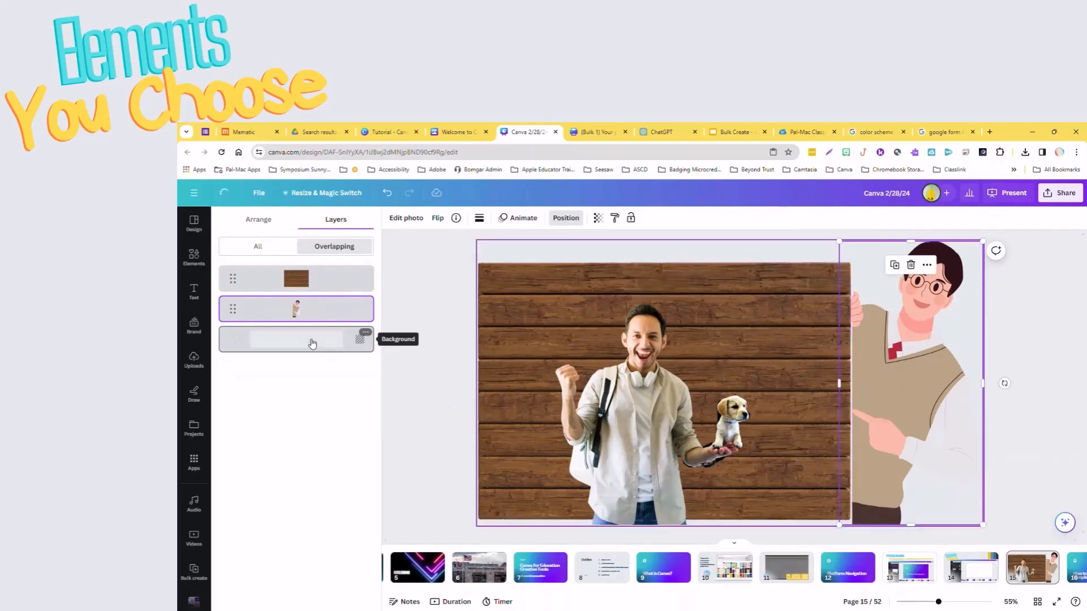
left_click_drag(306, 304, 306, 276)
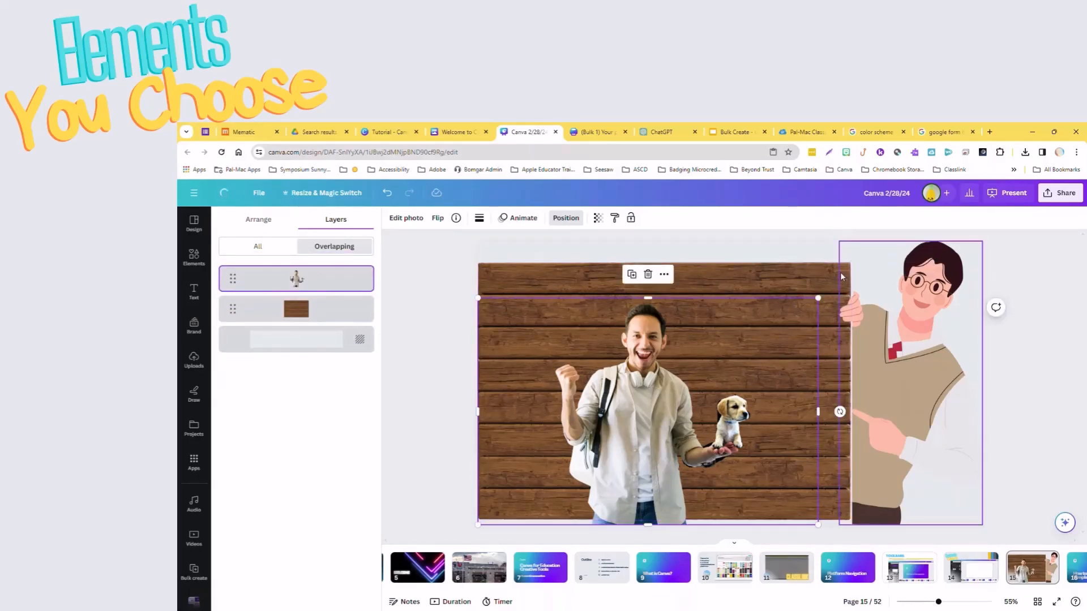
Shrink the cartoon student so that he stands lower than the wooden wall at its right edge.
left_click(798, 279)
left_click(980, 252)
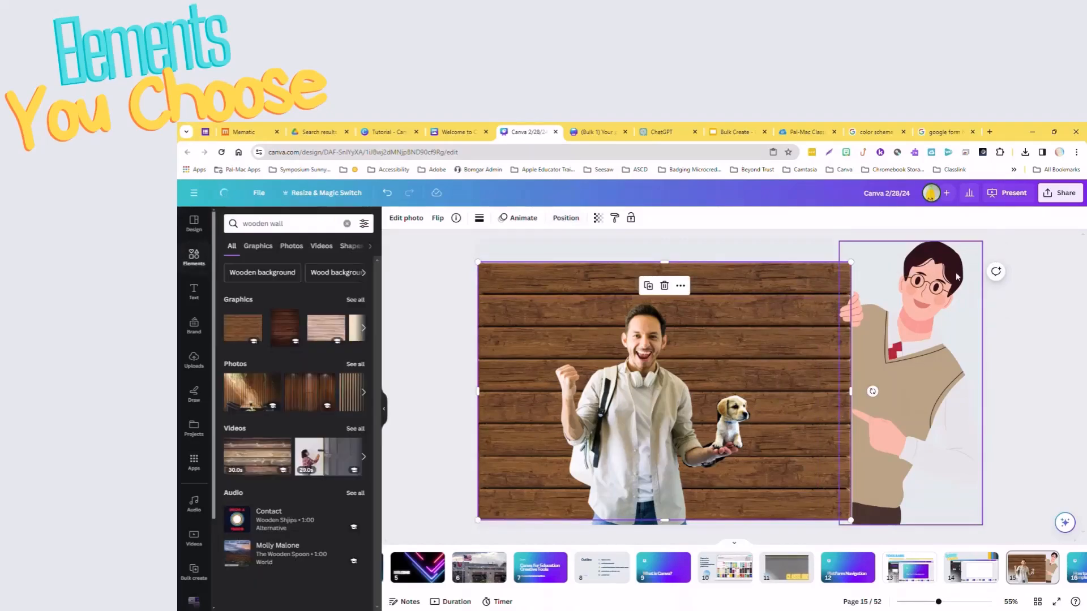
left_click_drag(984, 240, 946, 313)
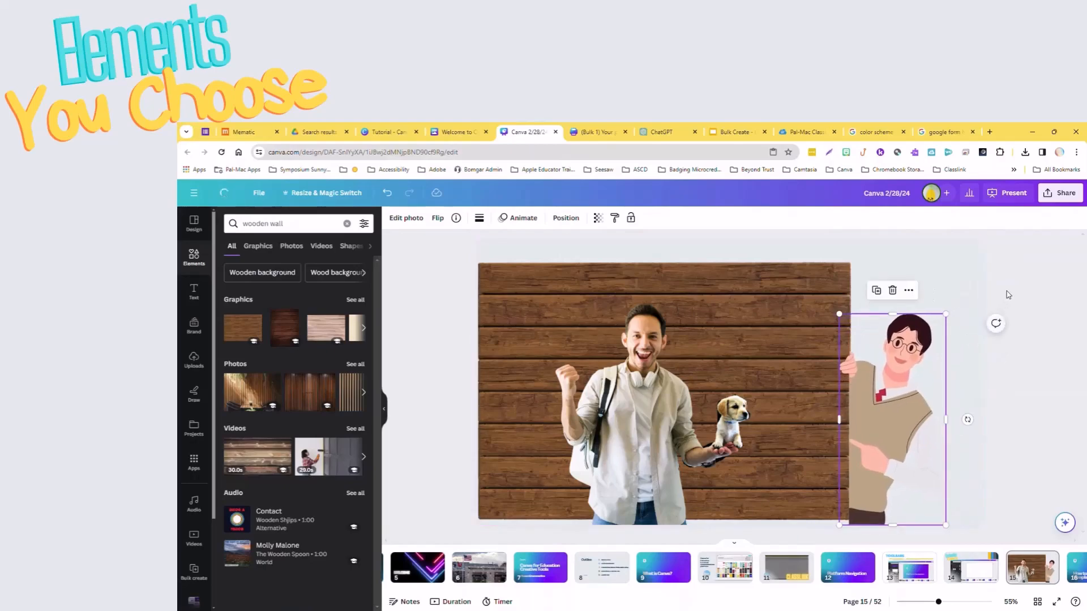
left_click(1008, 294)
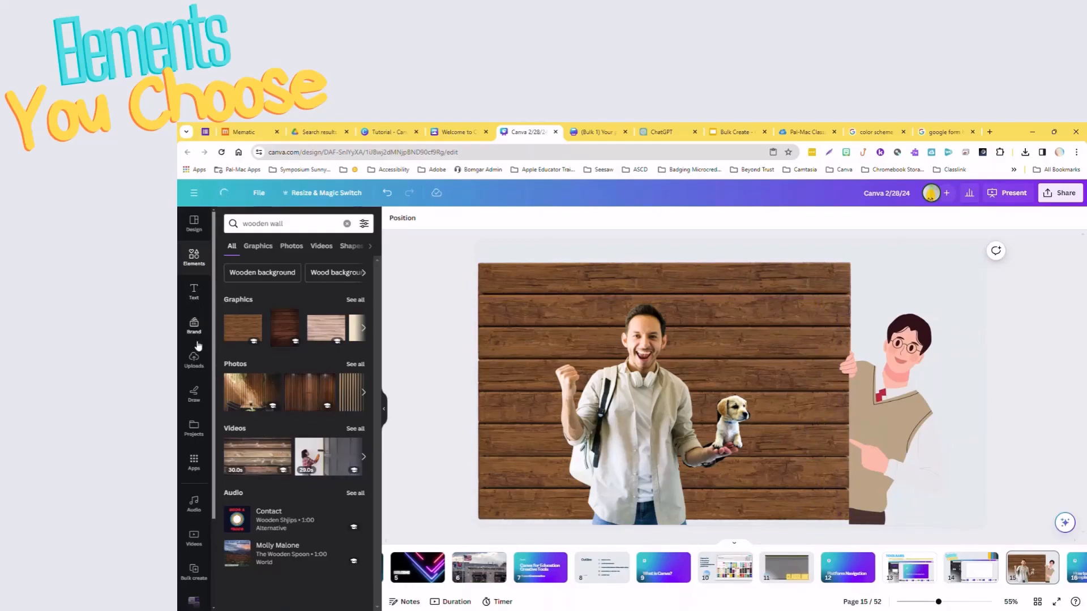
Clear the recent element searches and add the Happy Birthday ukulele song from the Audio category to page 15.
left_click(193, 393)
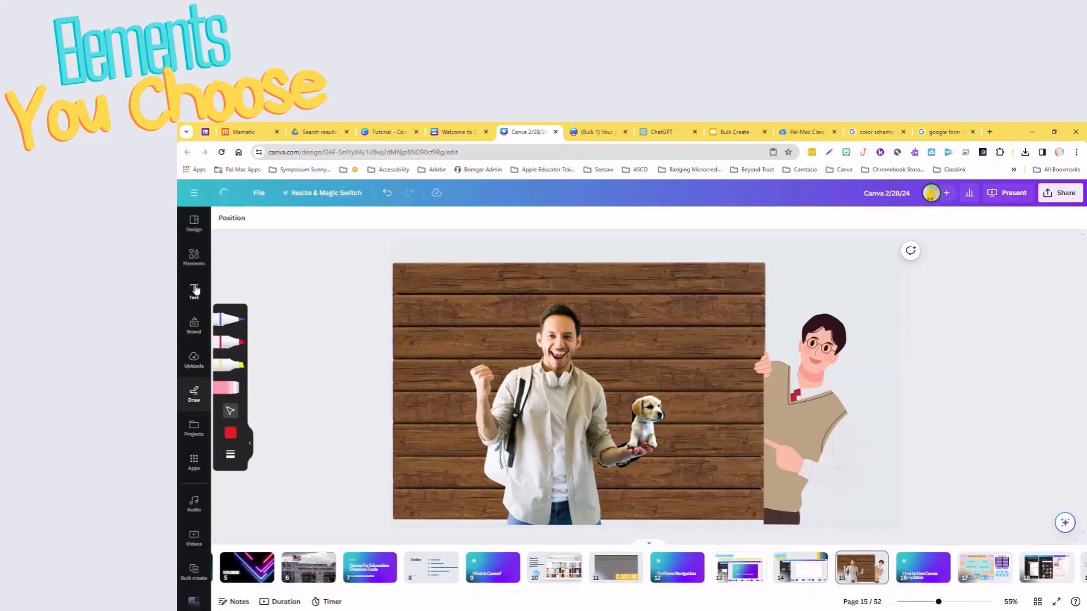
left_click(194, 257)
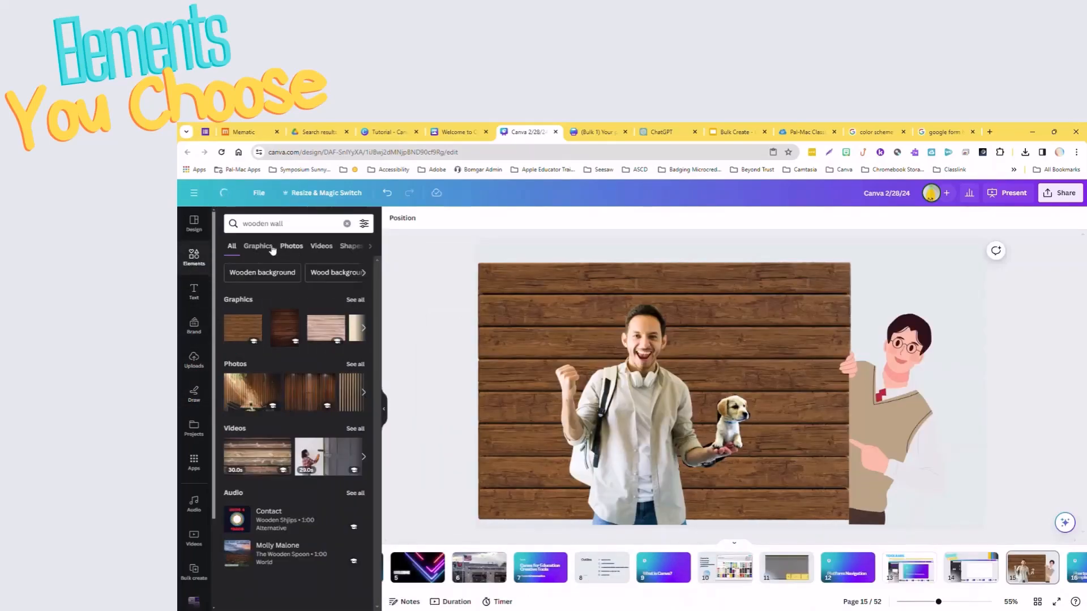
left_click(268, 247)
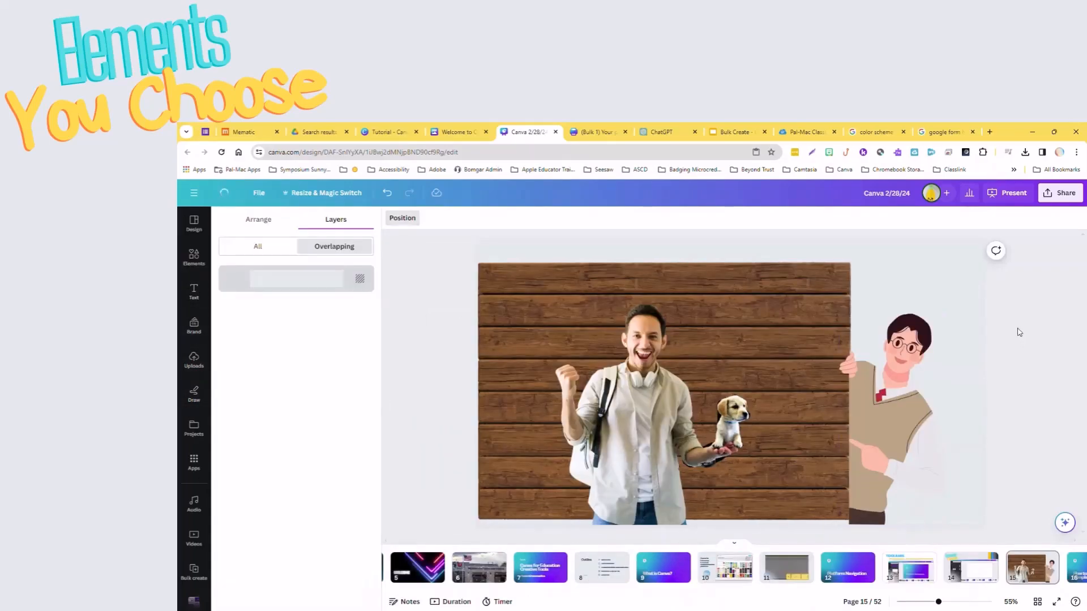
left_click(1018, 369)
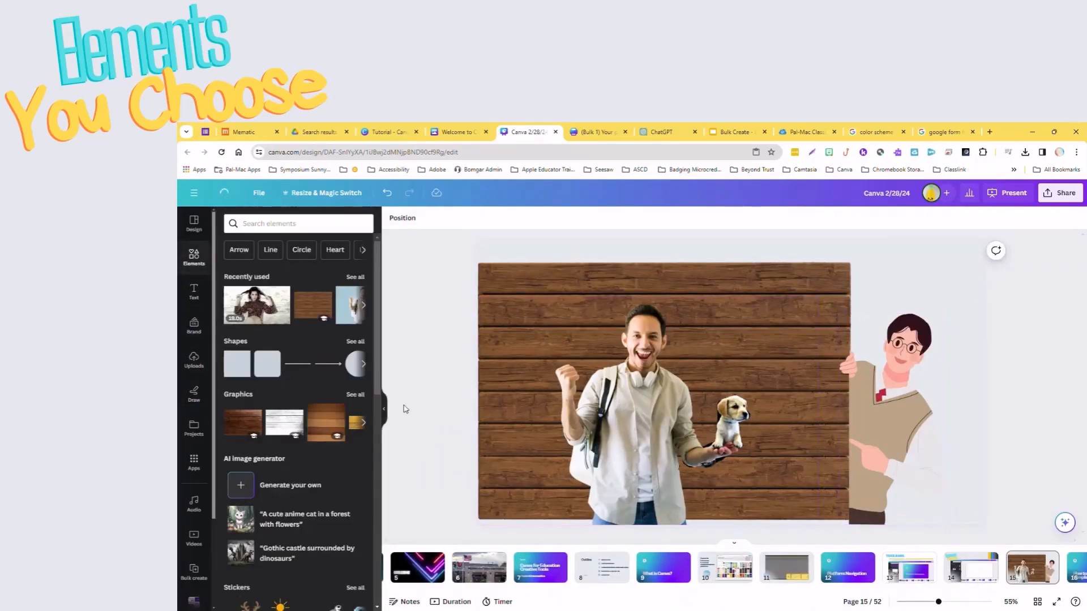
left_click(315, 224)
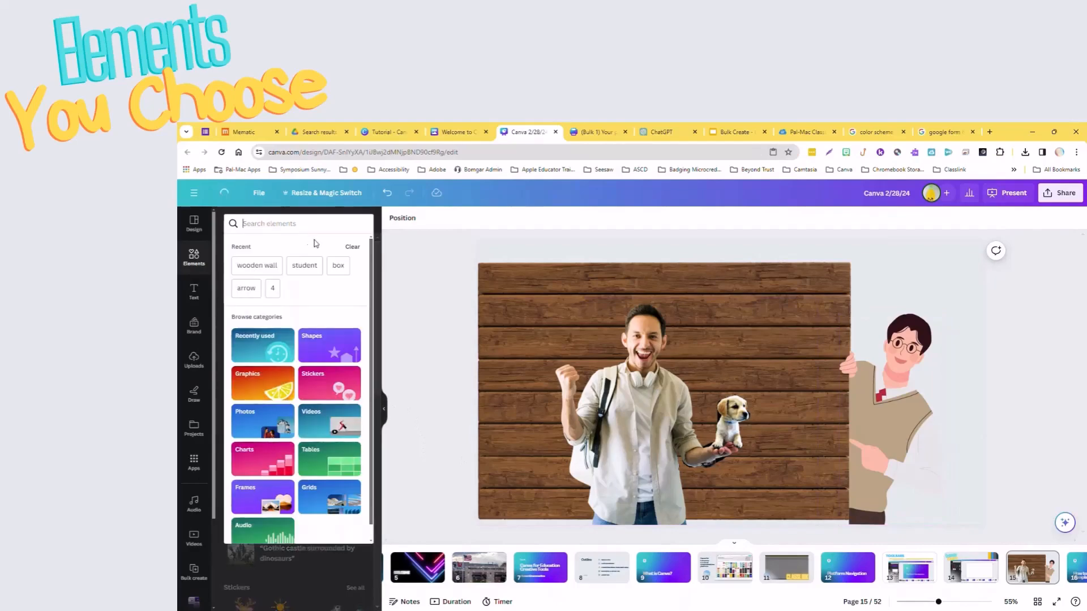
left_click(352, 247)
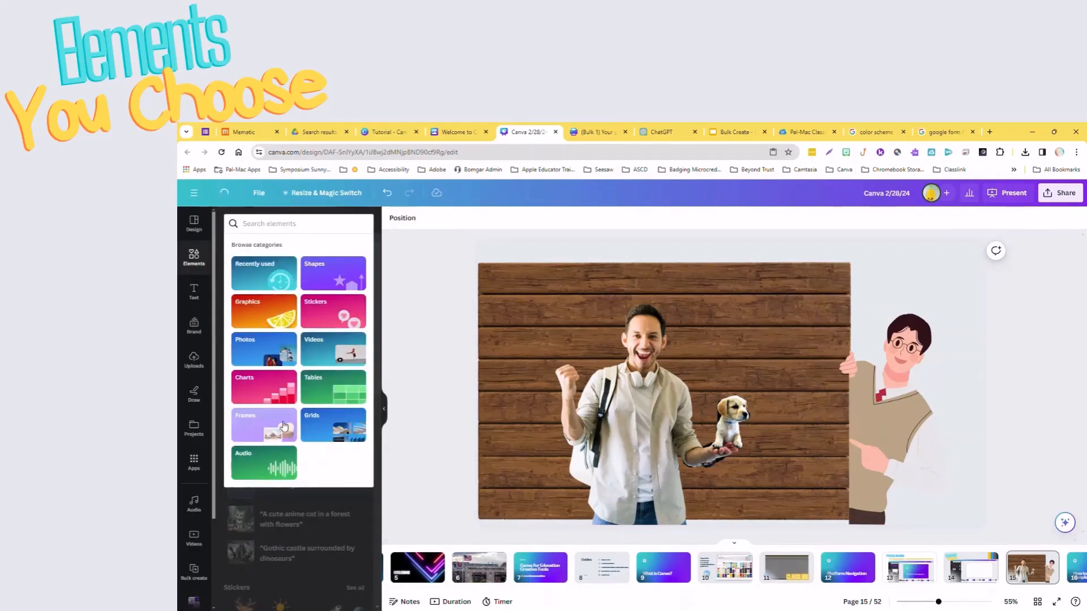
left_click(286, 469)
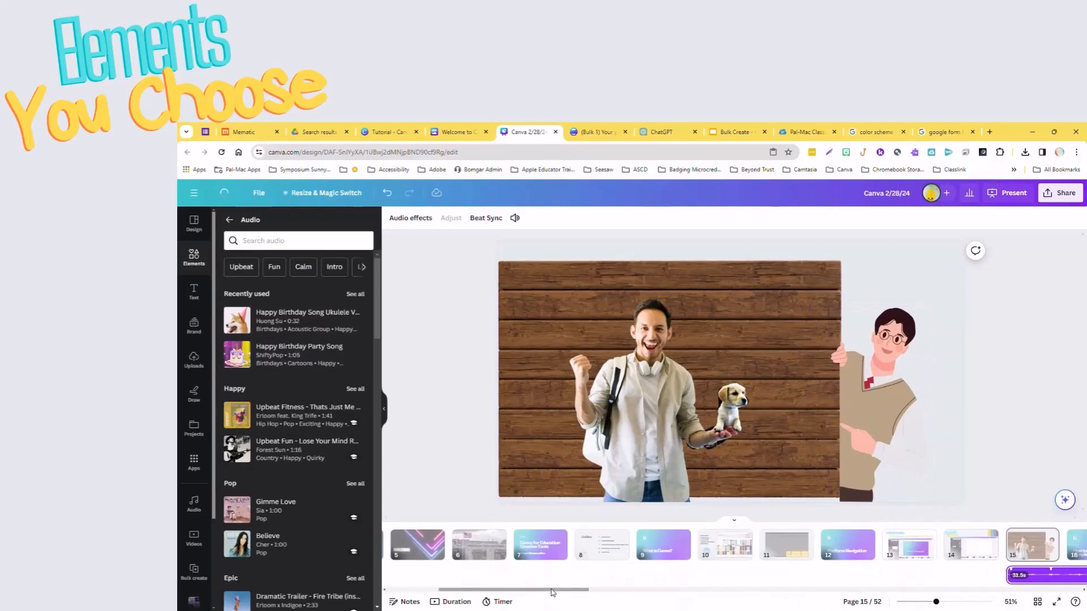
Trim the audio track to 5.0 s so that it spans only page 15, and preview the page in full-screen presentation.
left_click_drag(553, 590, 646, 593)
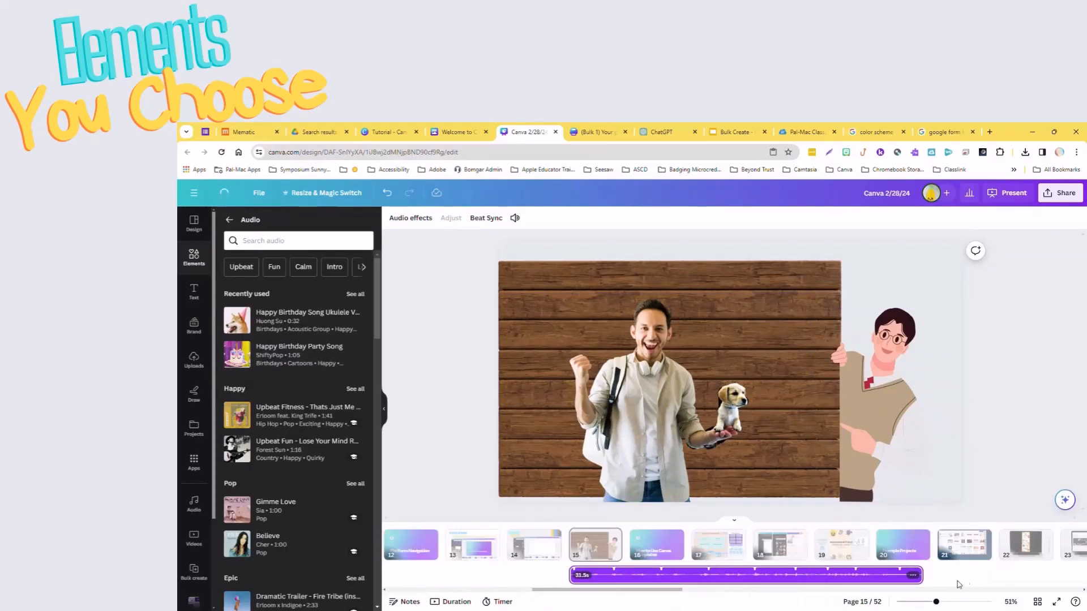
left_click_drag(920, 575, 624, 545)
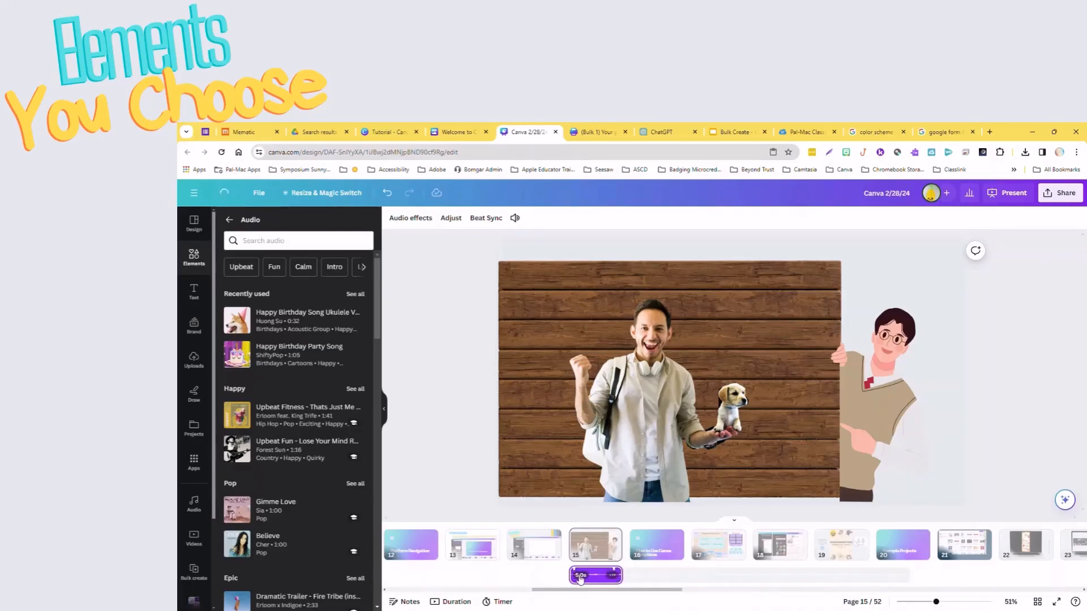
left_click(993, 195)
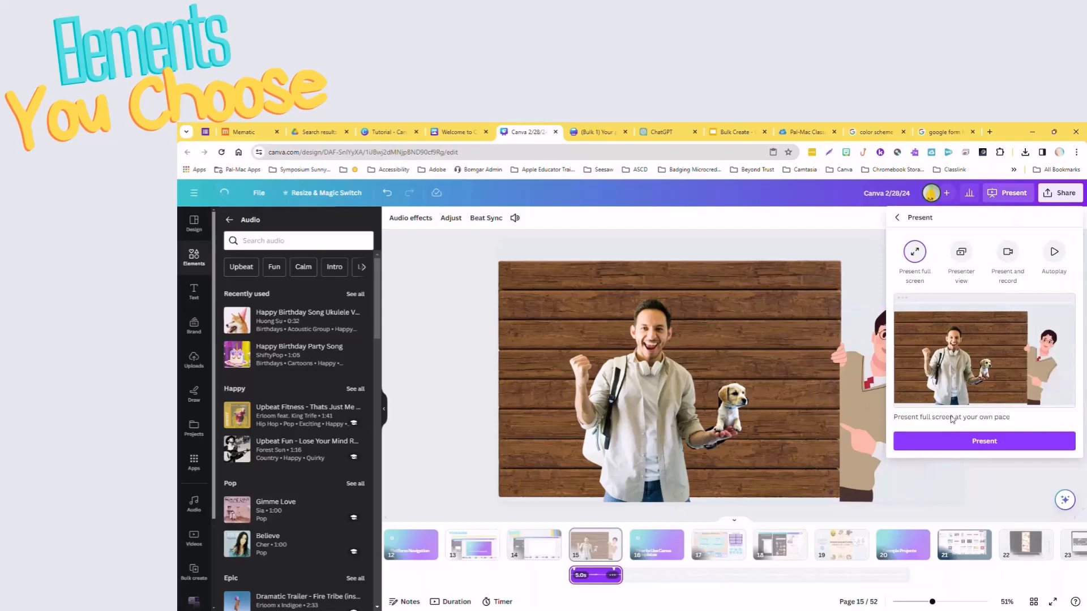
left_click(961, 440)
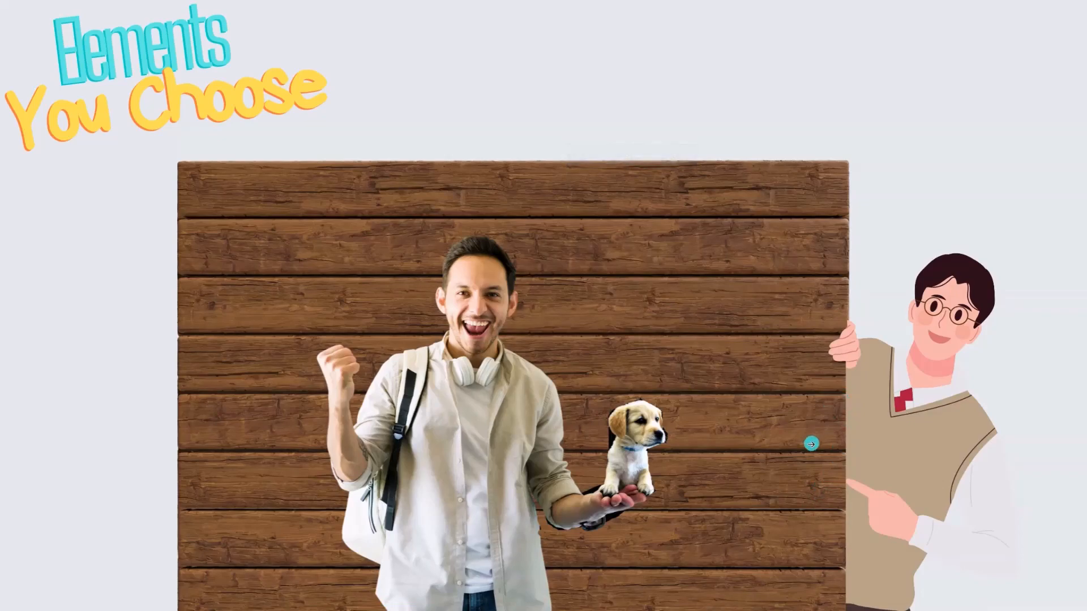
key("Escape")
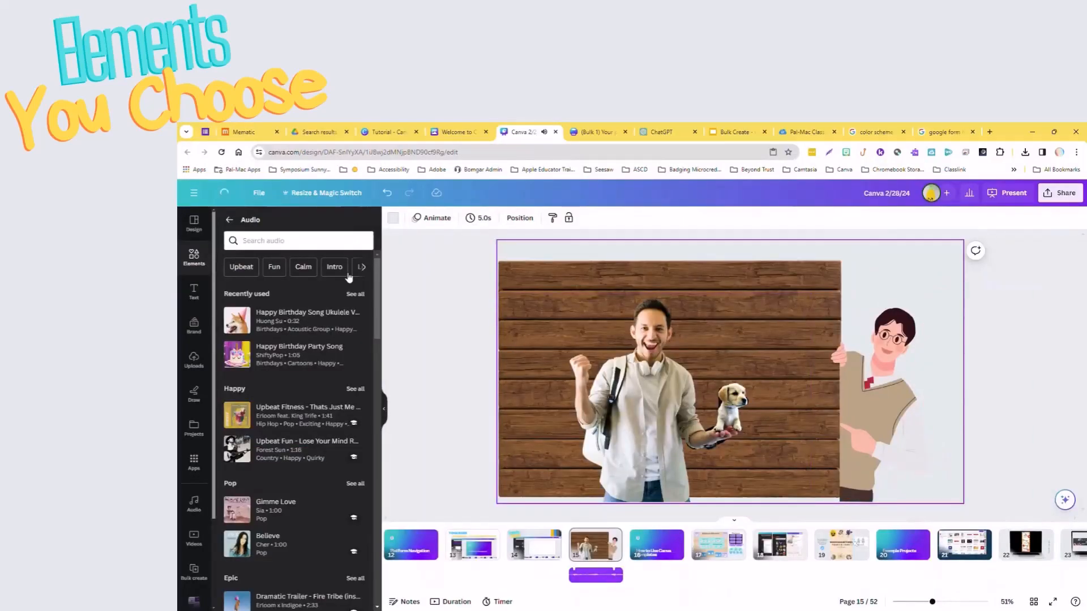
Search all elements for "Happy Birthday" and show all matching graphics.
left_click(194, 292)
left_click(194, 256)
left_click(229, 219)
left_click(261, 221)
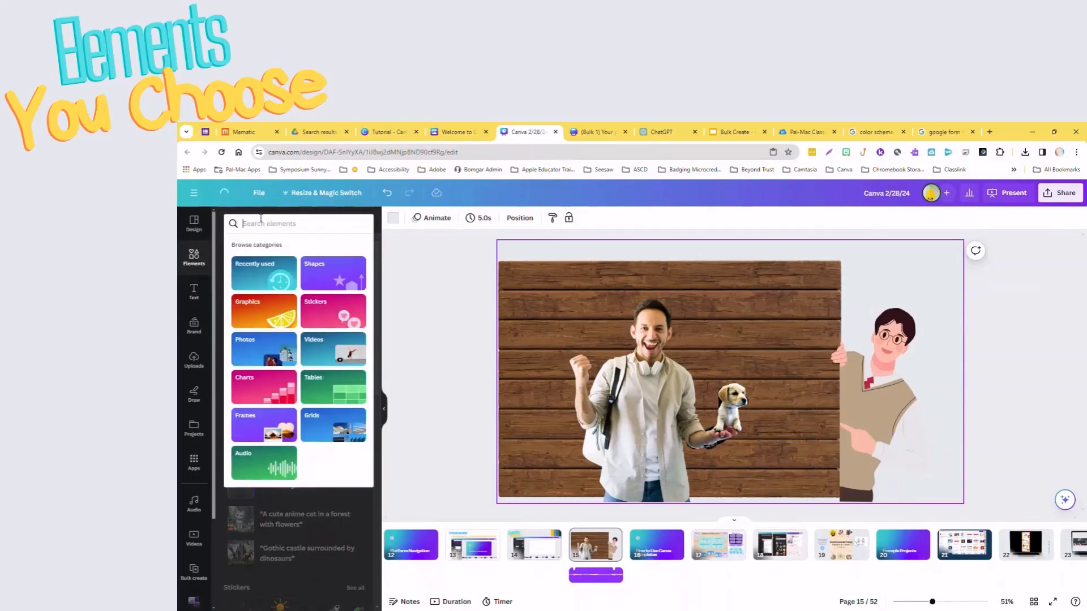
type("Happy Bir")
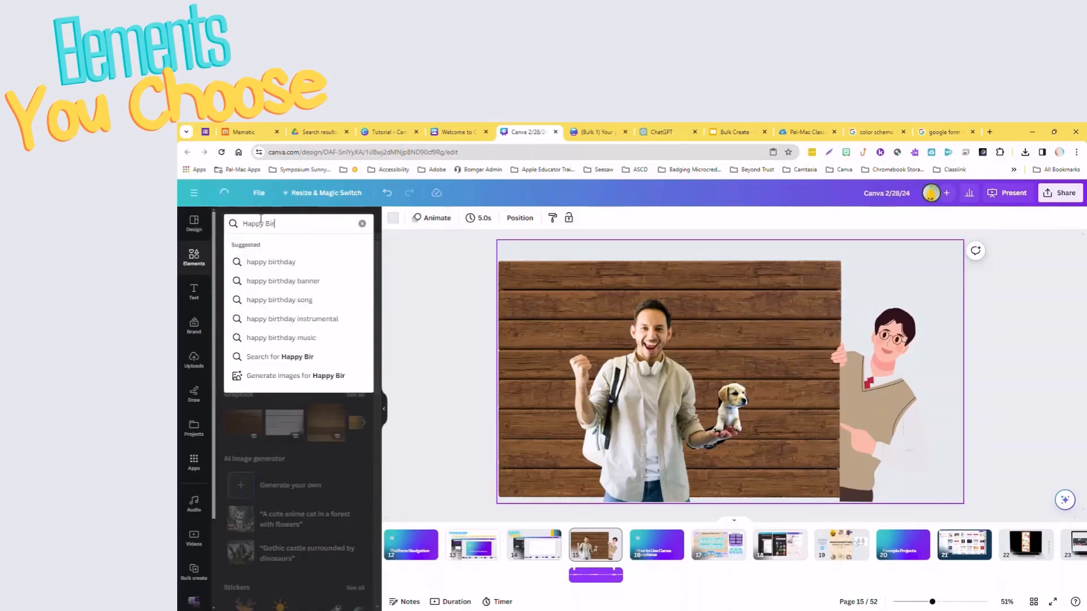
type("thday")
key("Return")
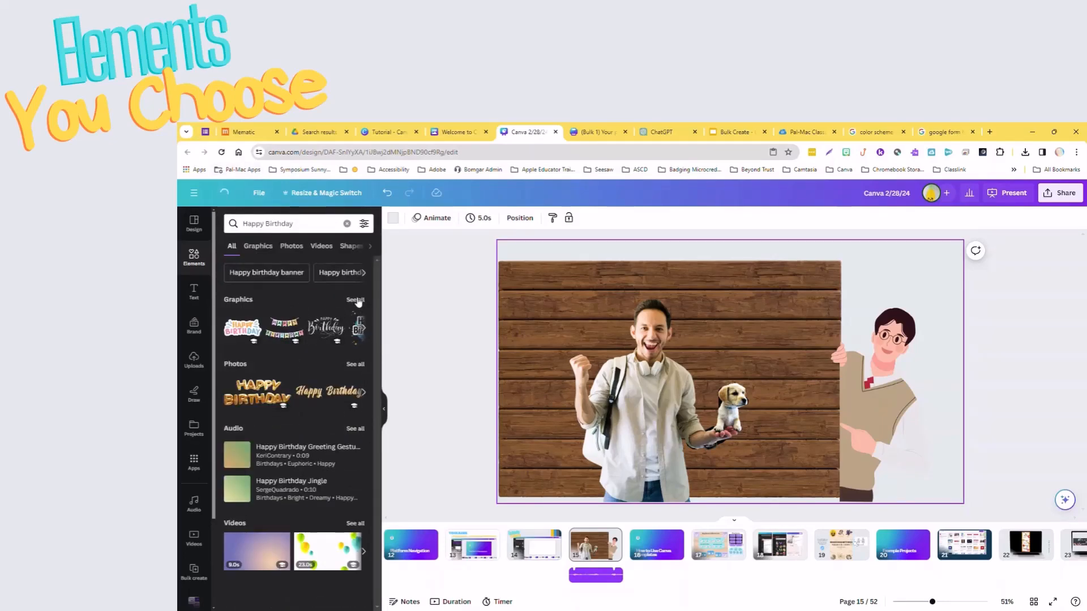
left_click(355, 301)
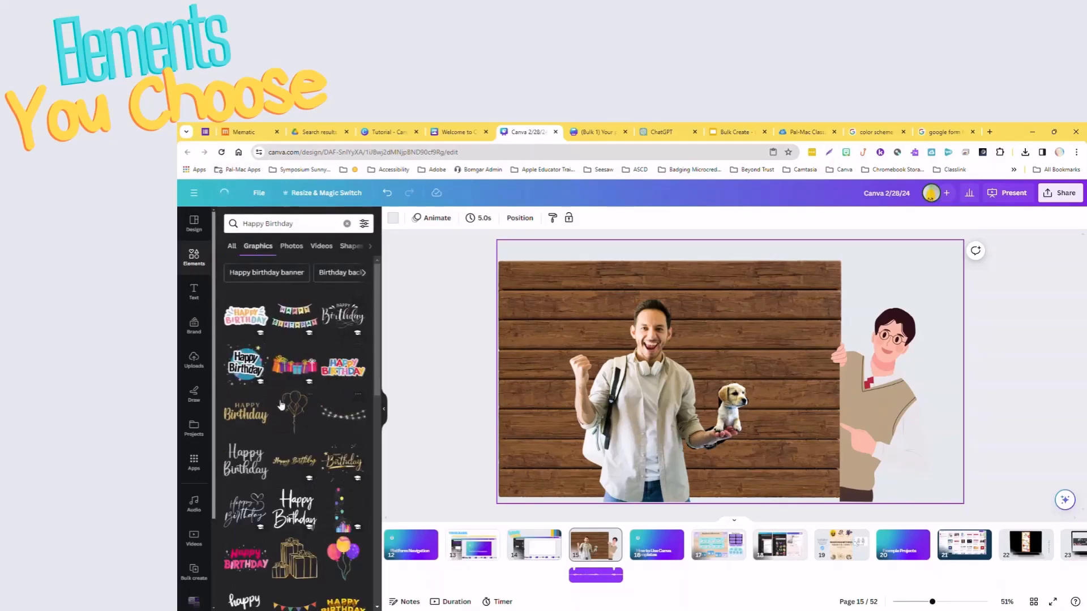
Add the graphic of blue, pink and green balloons and place it on the wooden wall above the puppy.
scroll(295, 510, "down", 3)
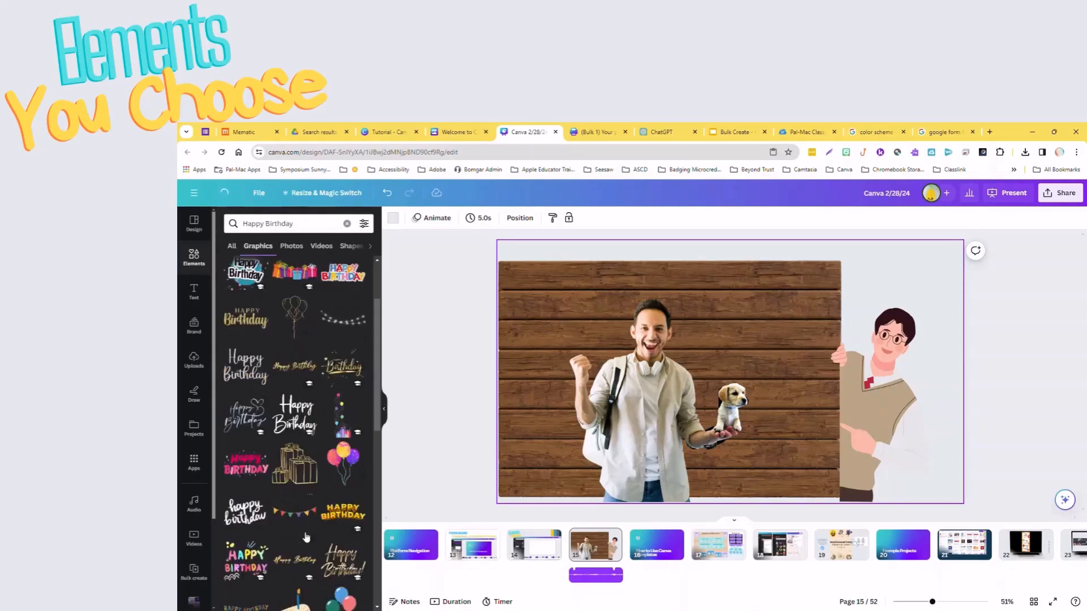
scroll(274, 546, "down", 3)
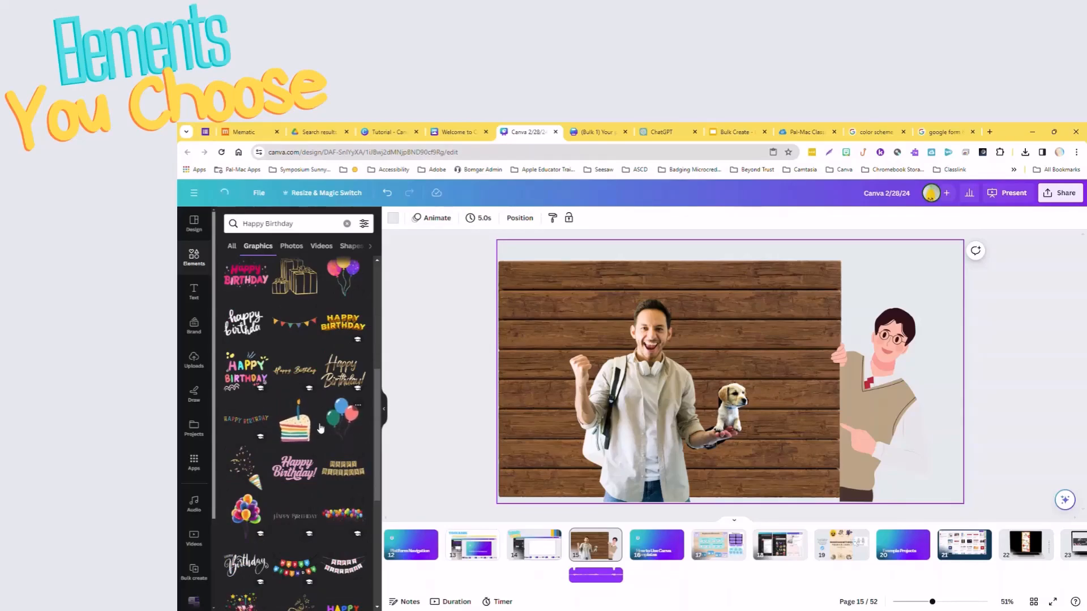
left_click(342, 416)
left_click_drag(761, 346, 803, 327)
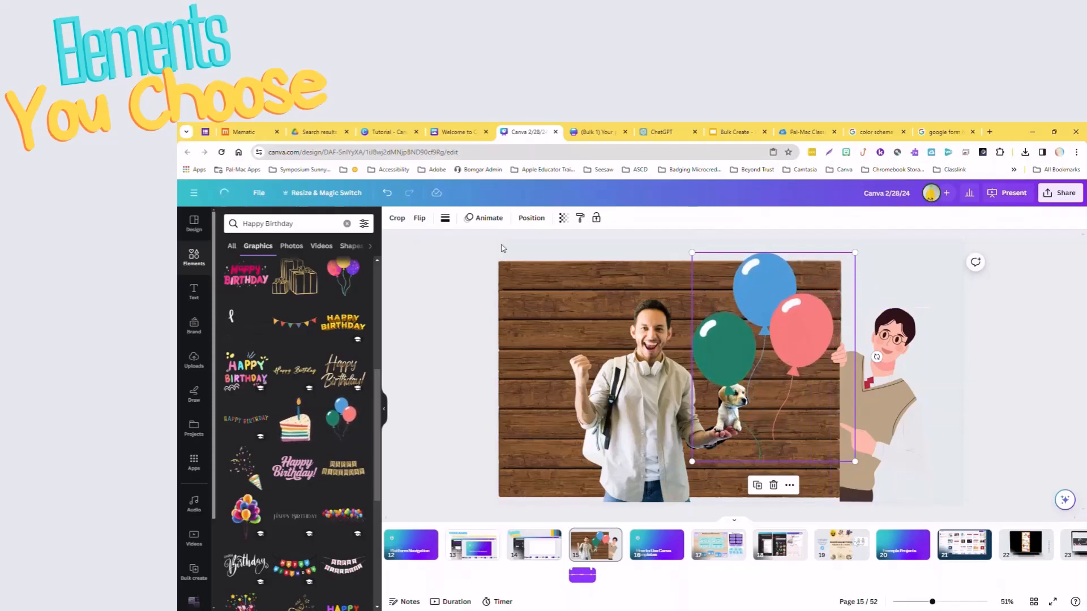
Move the balloon graphic down in the layer order so that it sits behind the puppy.
left_click(531, 218)
left_click_drag(316, 272, 322, 321)
left_click(1011, 352)
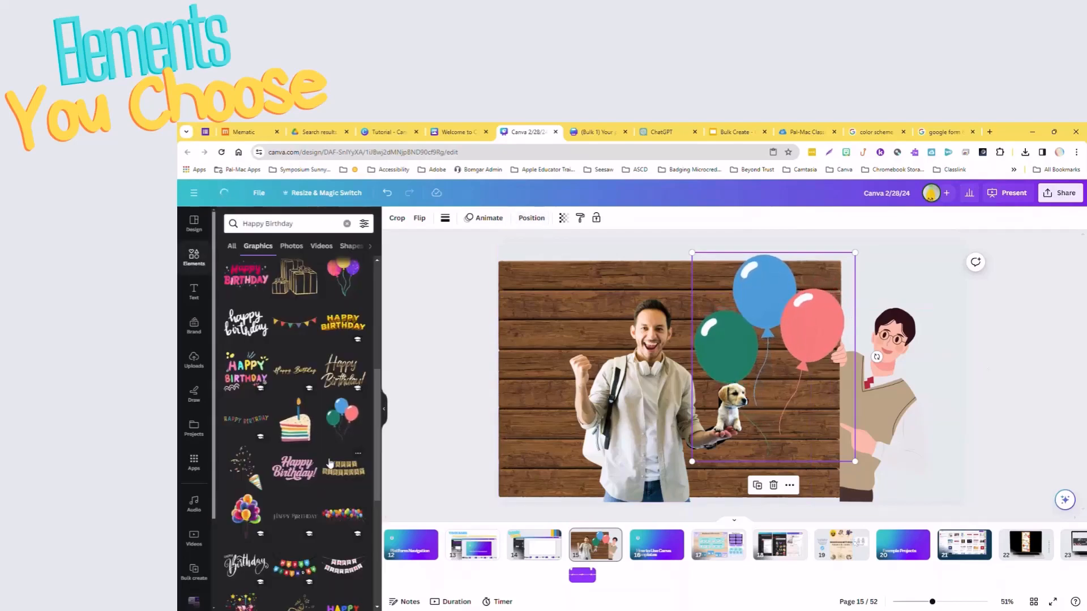
Try placing the birthday cake slice graphic next to the cartoon man, and delete it.
left_click_drag(670, 428, 891, 433)
left_click_drag(978, 315, 845, 414)
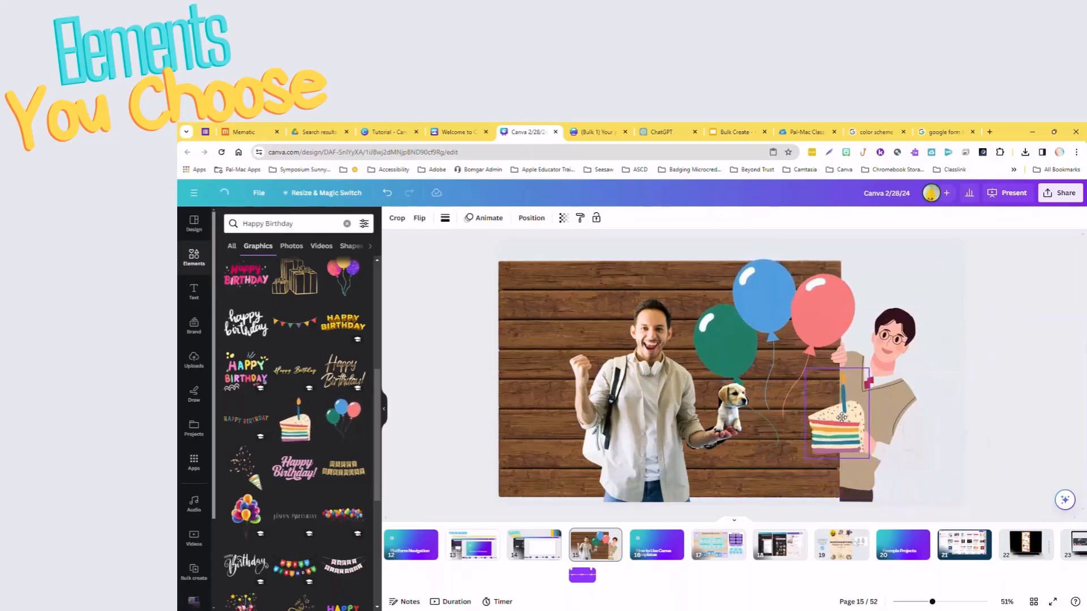
key("Delete")
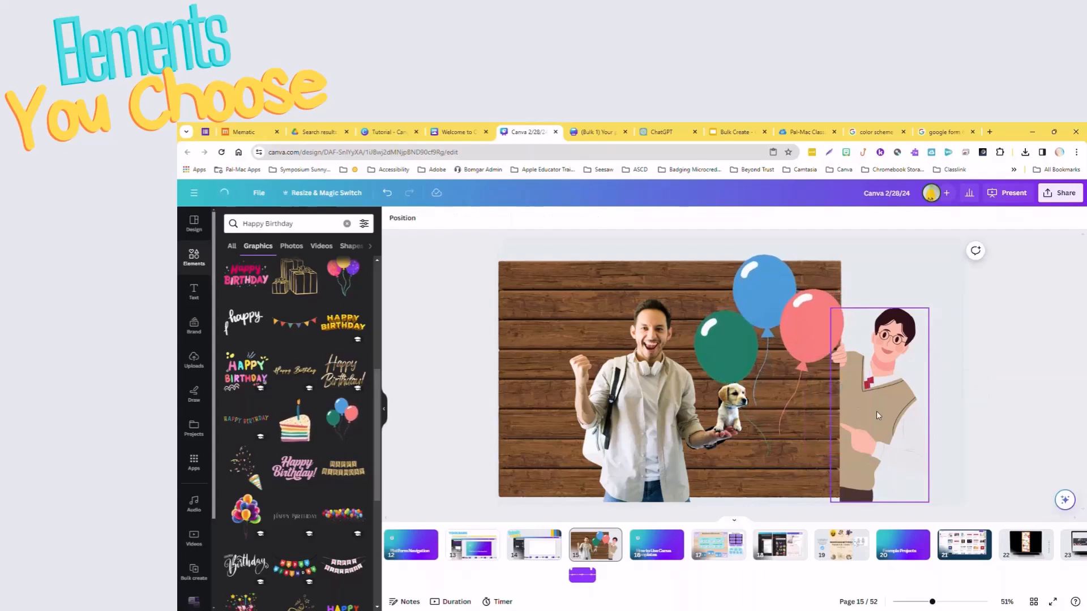
Add the pink "Happy Birthday!" lettering graphic and place it in the lower-left corner of the wooden wall.
left_click(306, 466)
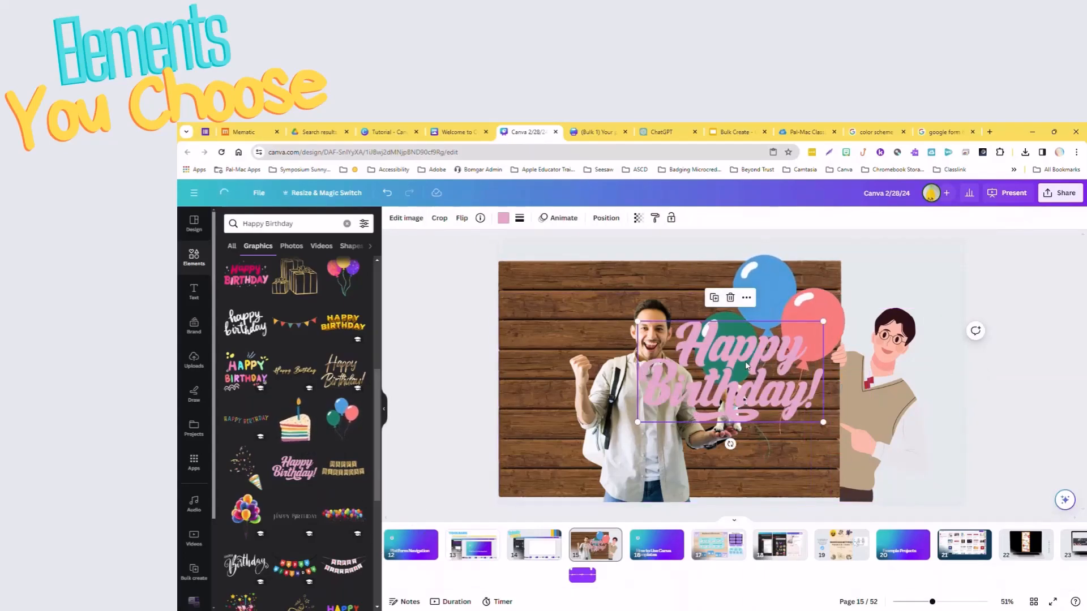
left_click_drag(745, 361, 614, 443)
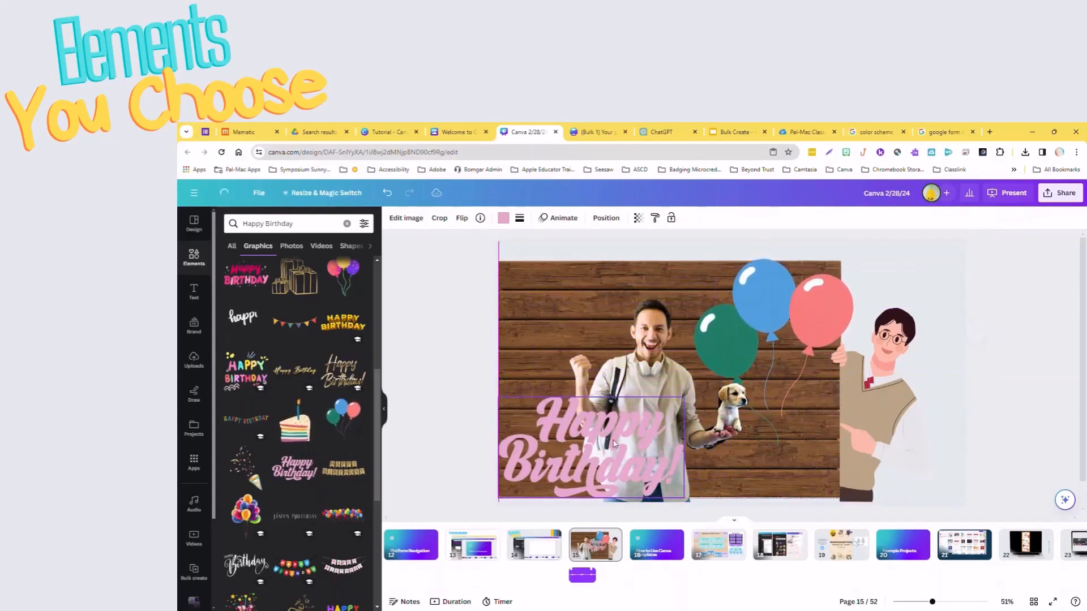
left_click(945, 387)
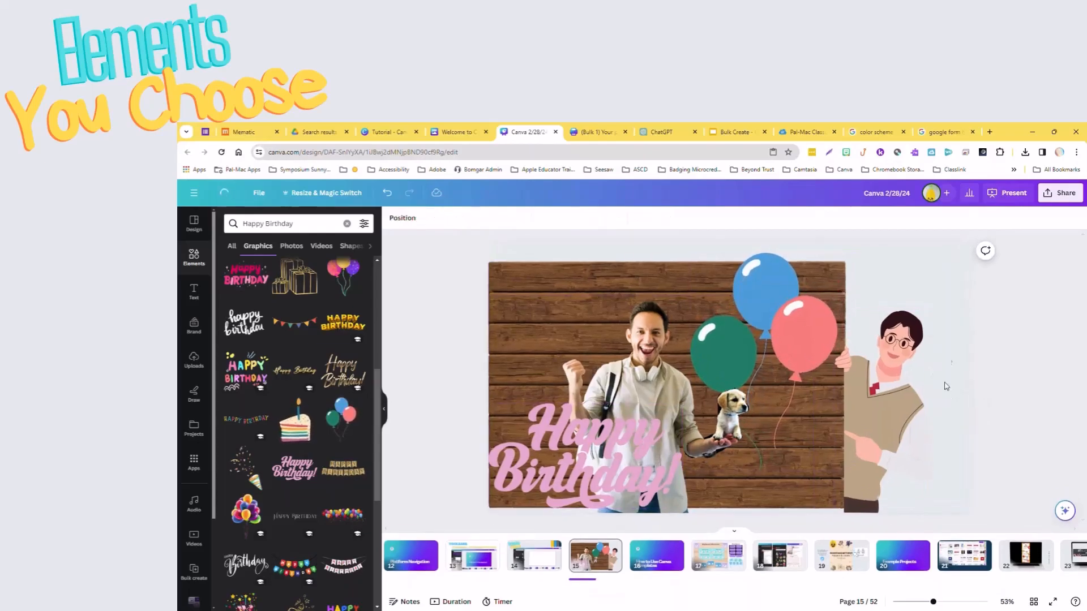
Preview the finished birthday page in full-screen presentation and return to the editor.
left_click(1007, 193)
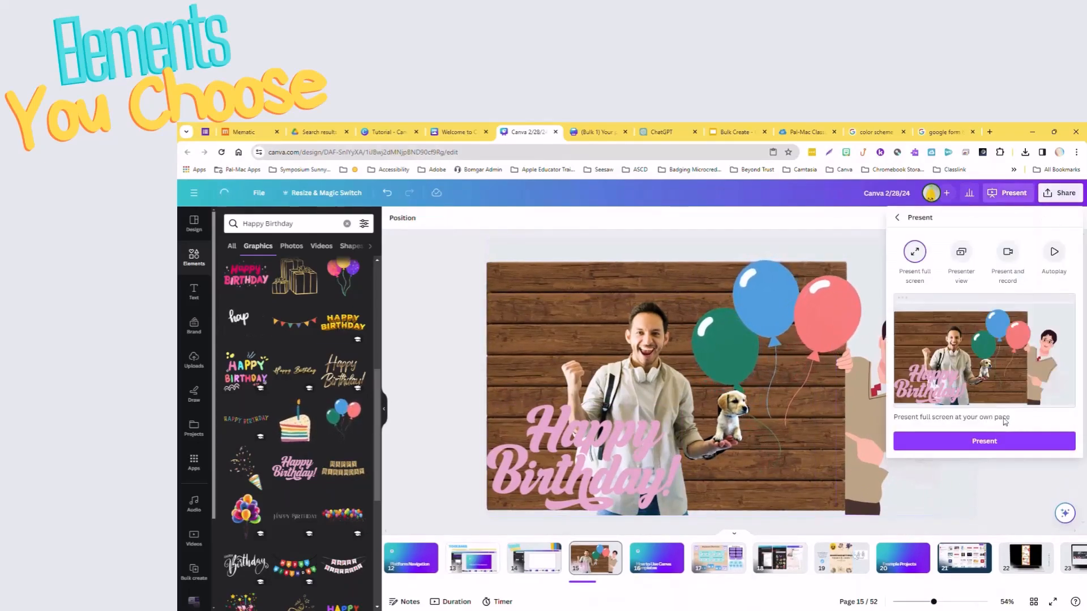
left_click(985, 441)
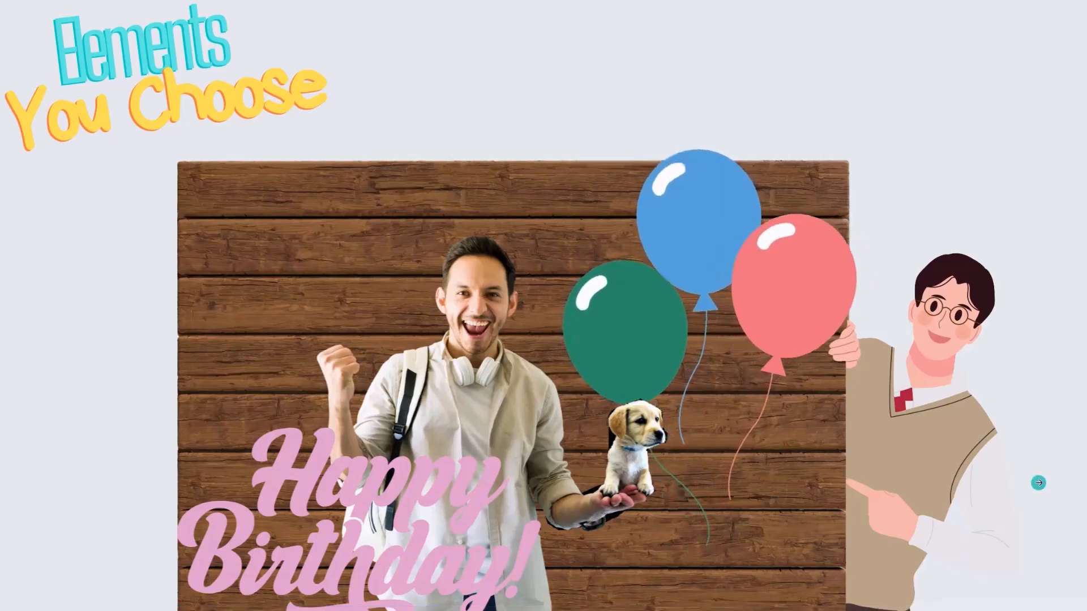
key("Escape")
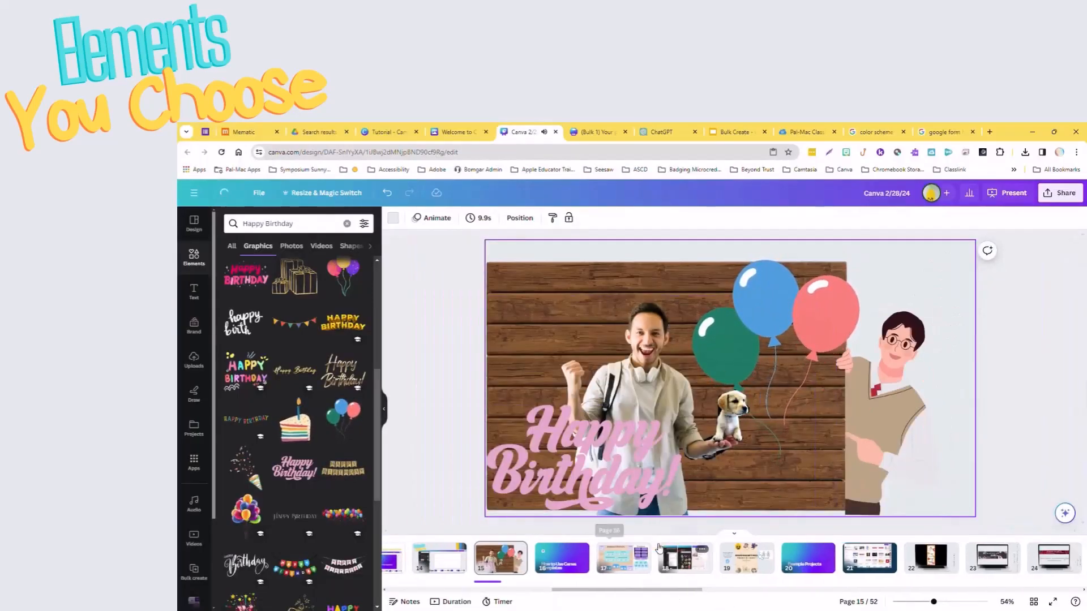
Select the audio track beneath page 15 and try to adjust its length.
scroll(651, 552, "left", 1)
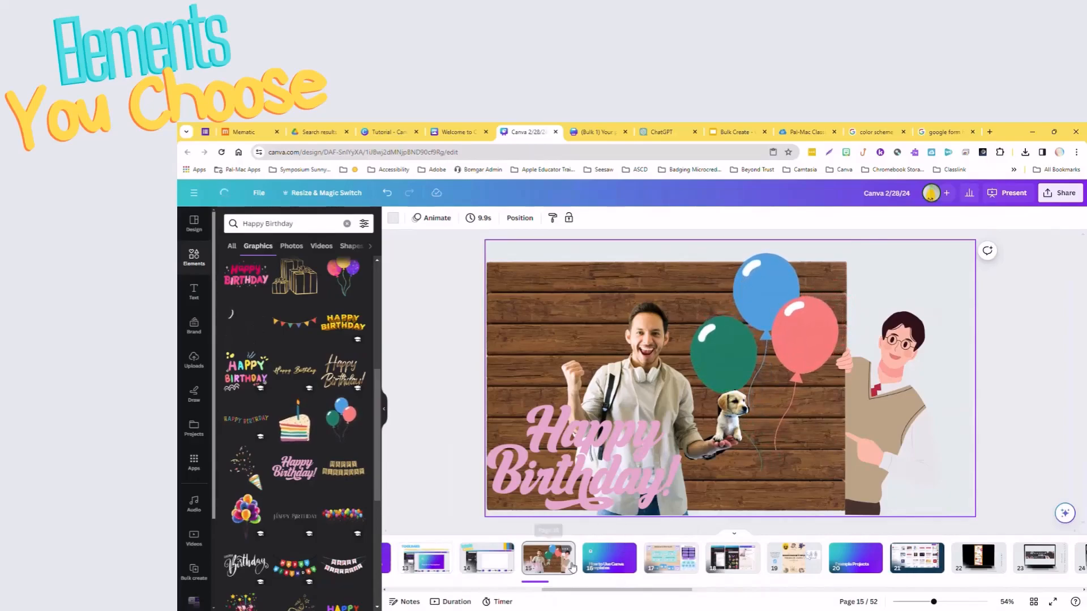
left_click(541, 581)
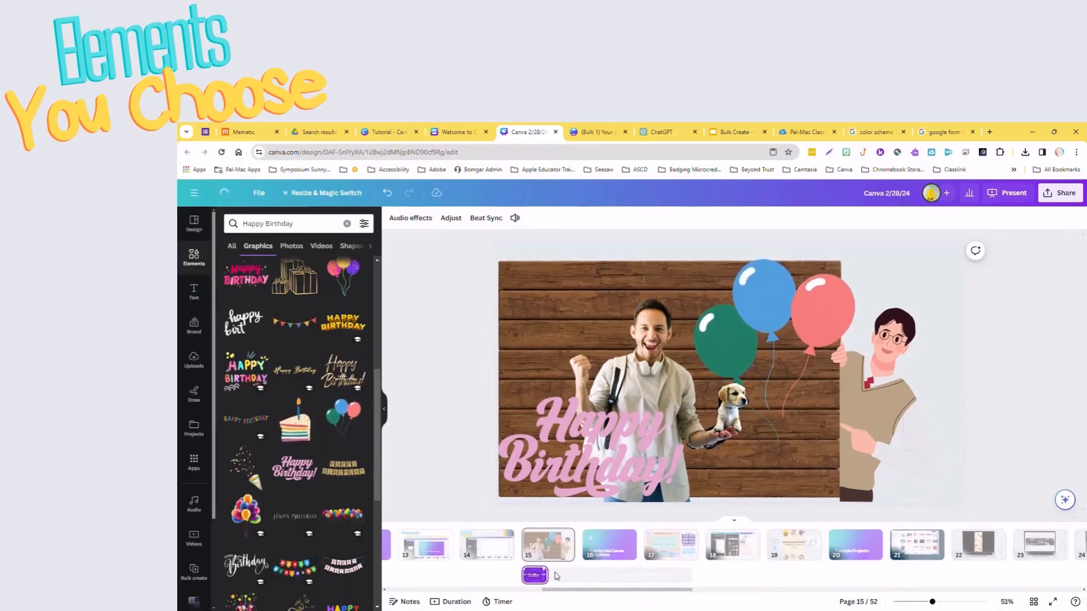
mouse_move(545, 575)
left_mouse_down()
mouse_move(646, 593)
mouse_move(713, 587)
mouse_move(545, 578)
left_mouse_up()
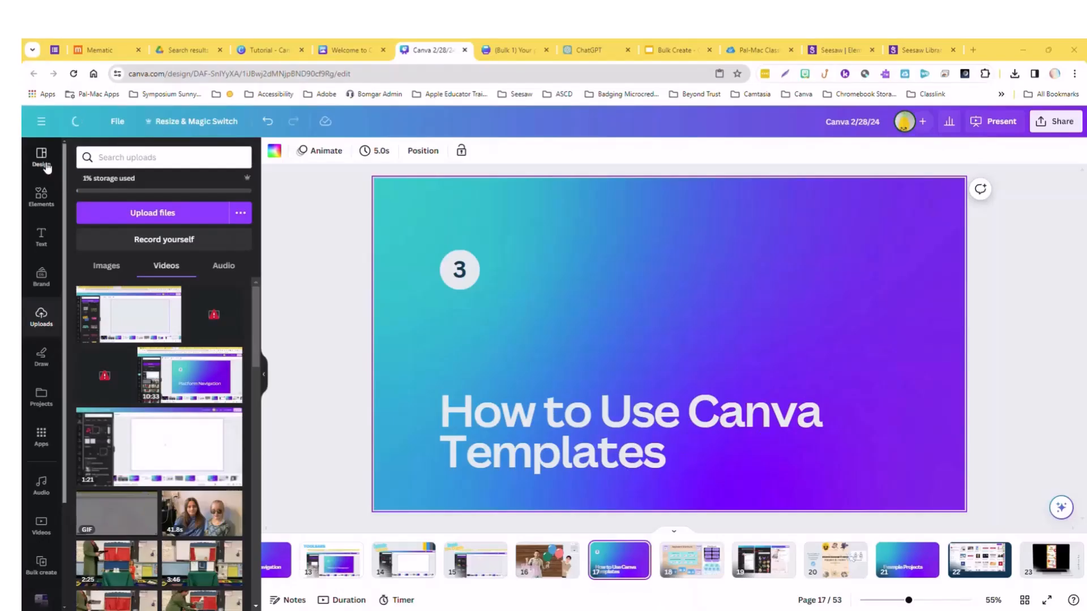
Show the presentation templates for the Spring suggestion and narrow them to its related Flowers suggestion.
left_click(40, 157)
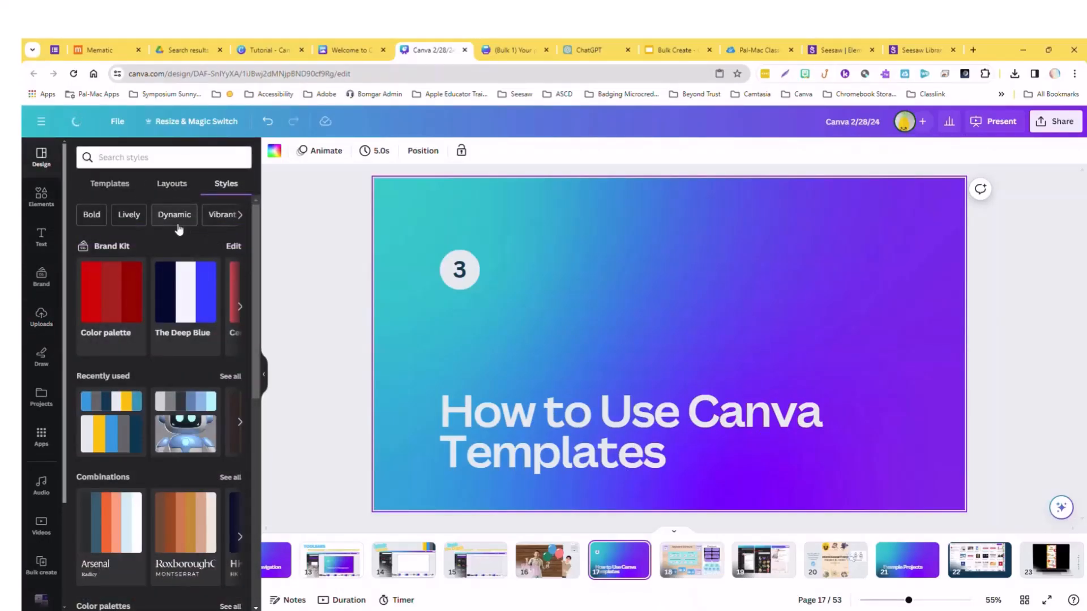
left_click(110, 185)
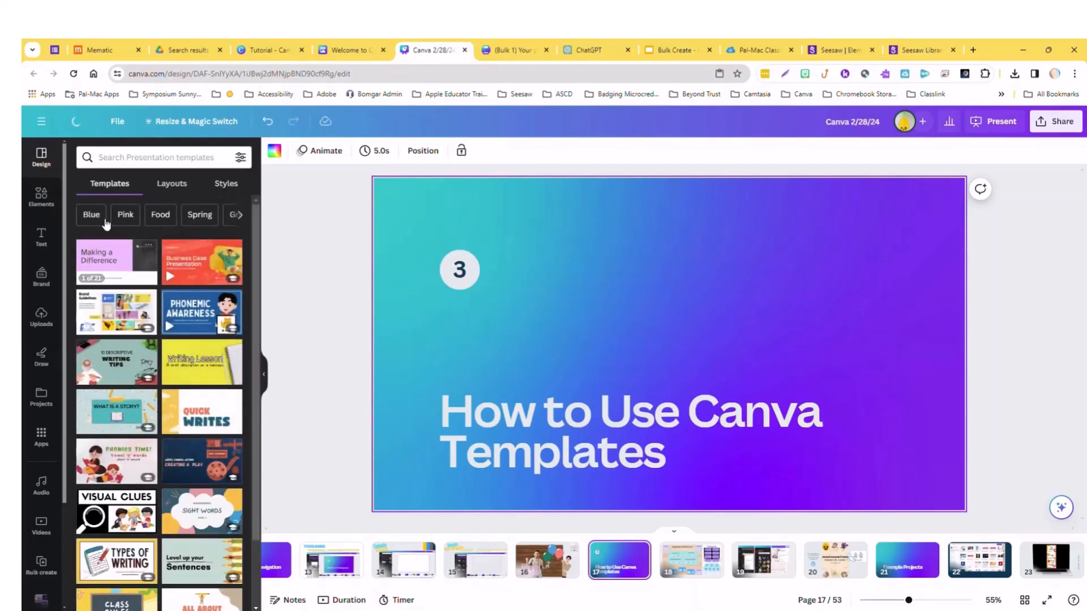
left_click(199, 215)
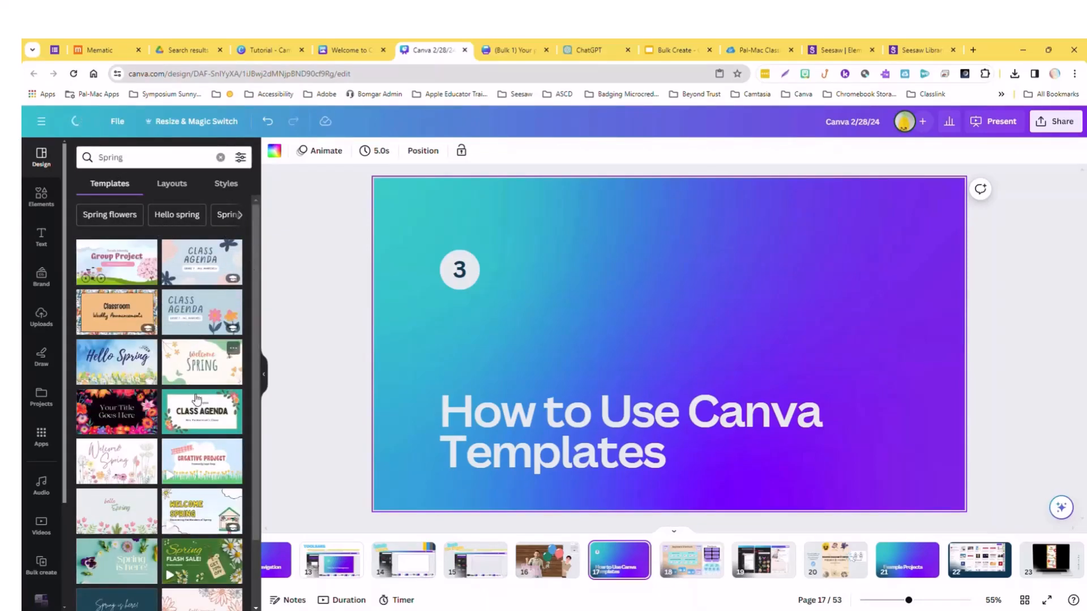
left_click(243, 217)
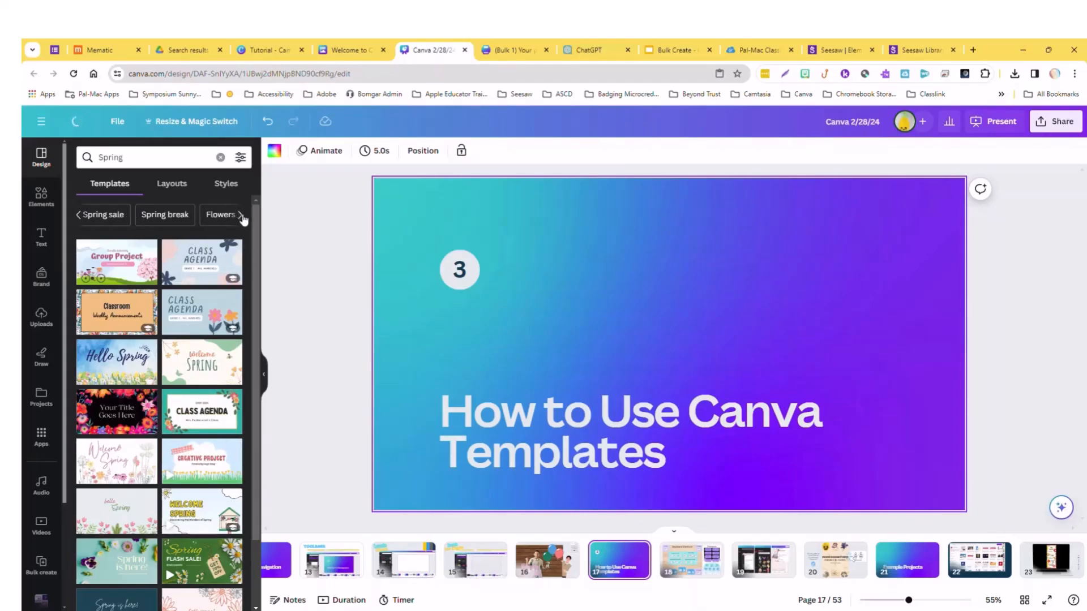
left_click(224, 216)
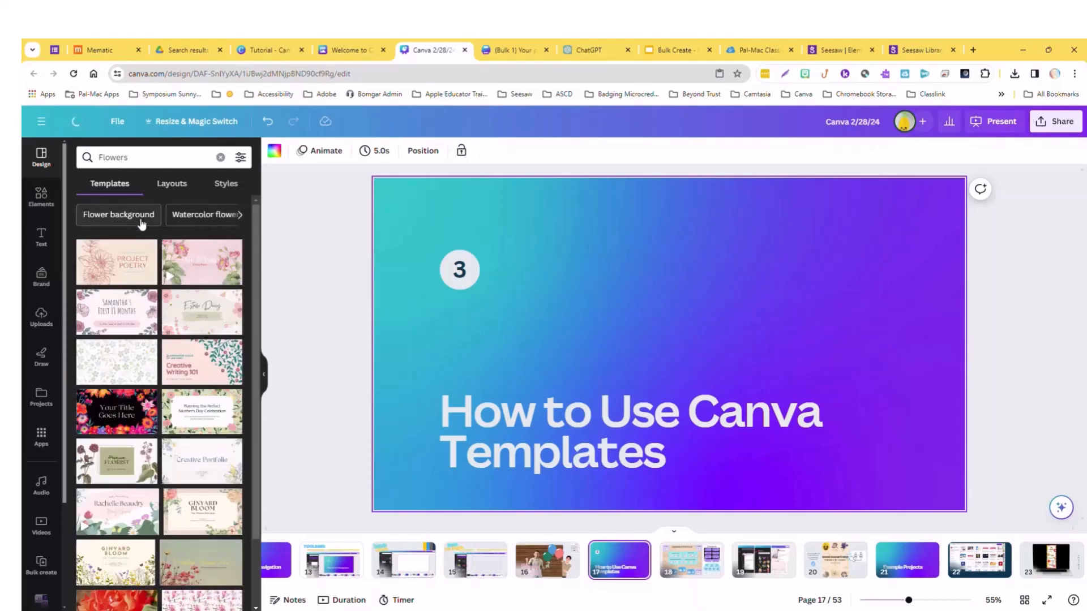
Look through the Amazing Botanical Slides template and add its "Your Title Goes Here" page as a new page after page 17.
left_click(114, 407)
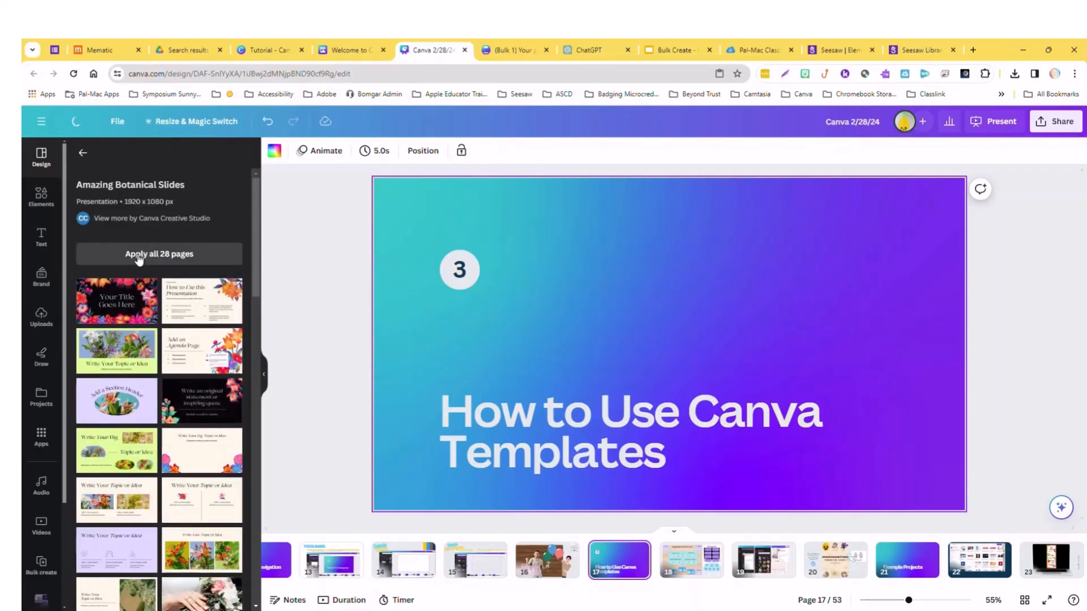
scroll(225, 504, "down", 7)
scroll(225, 504, "down", 3)
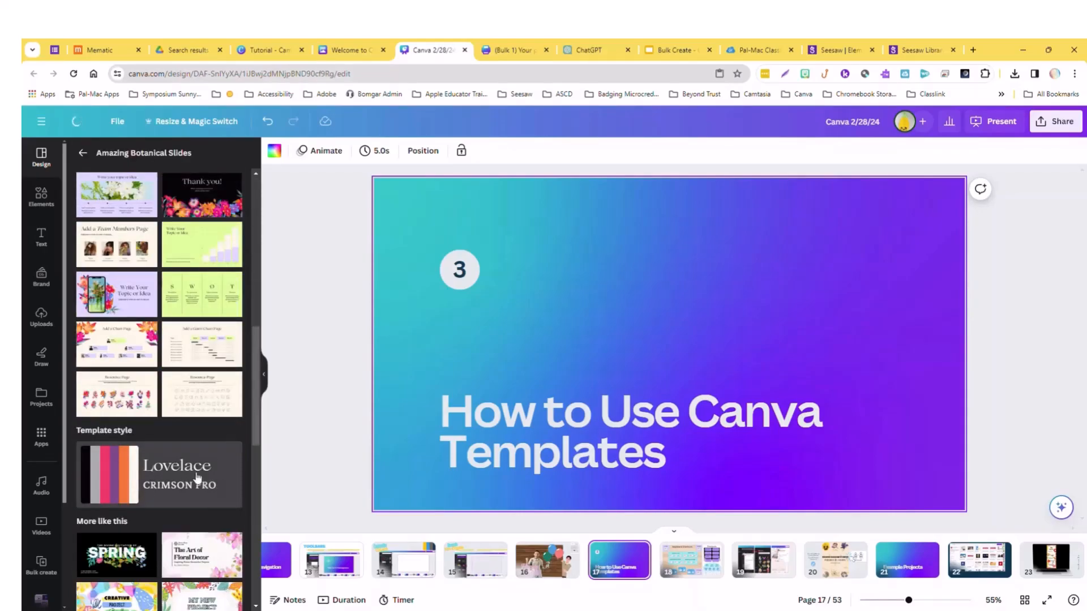
scroll(150, 361, "up", 10)
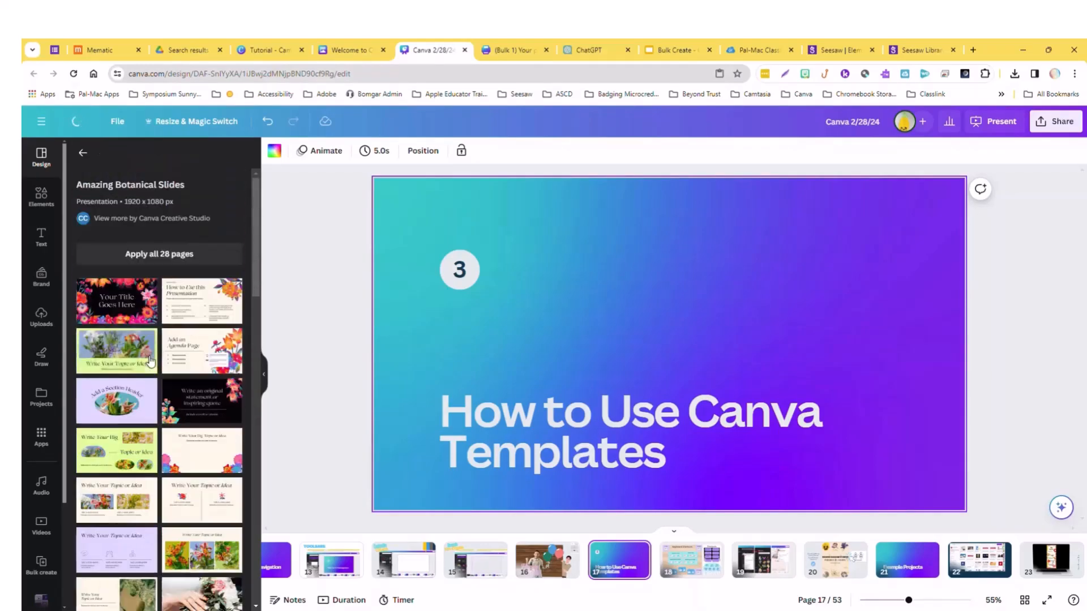
left_click(120, 304)
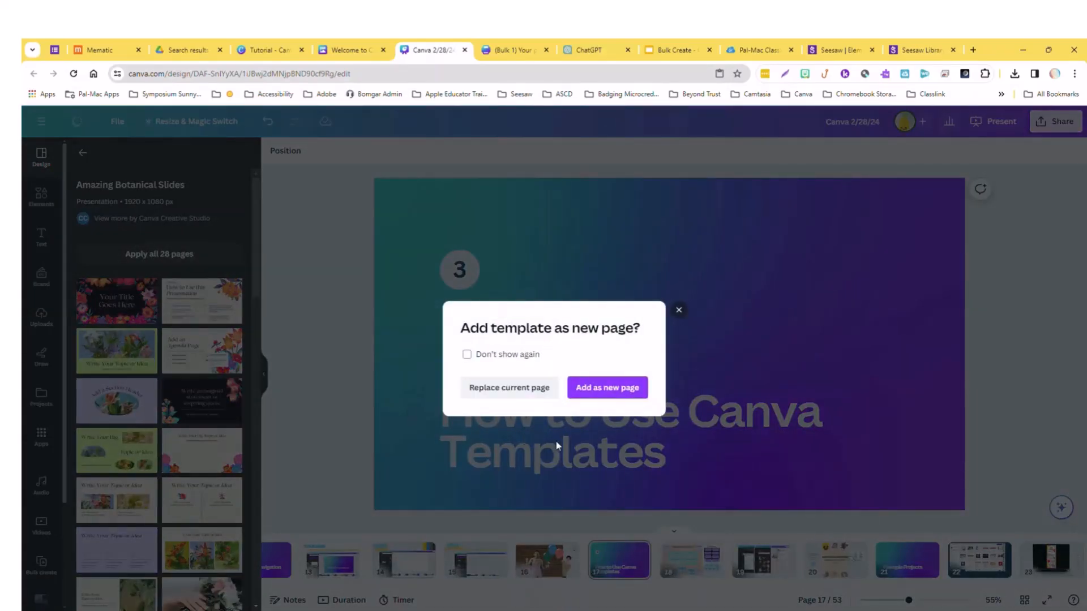
left_click(597, 396)
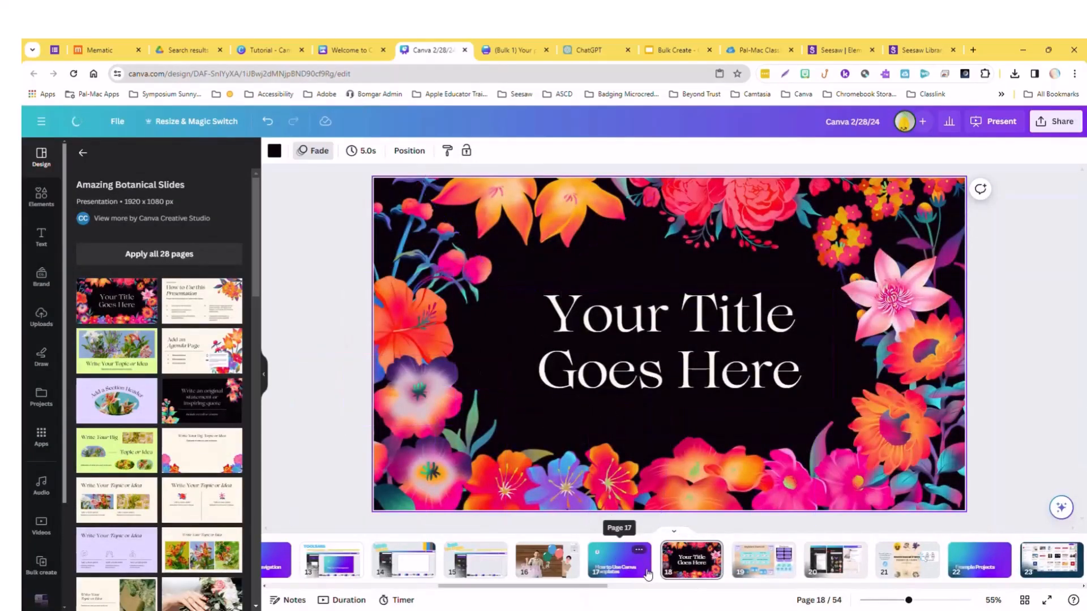
Select the title text on page 18, and replace that page with the template's "Write Your Big Topic or Idea" page.
left_click(636, 326)
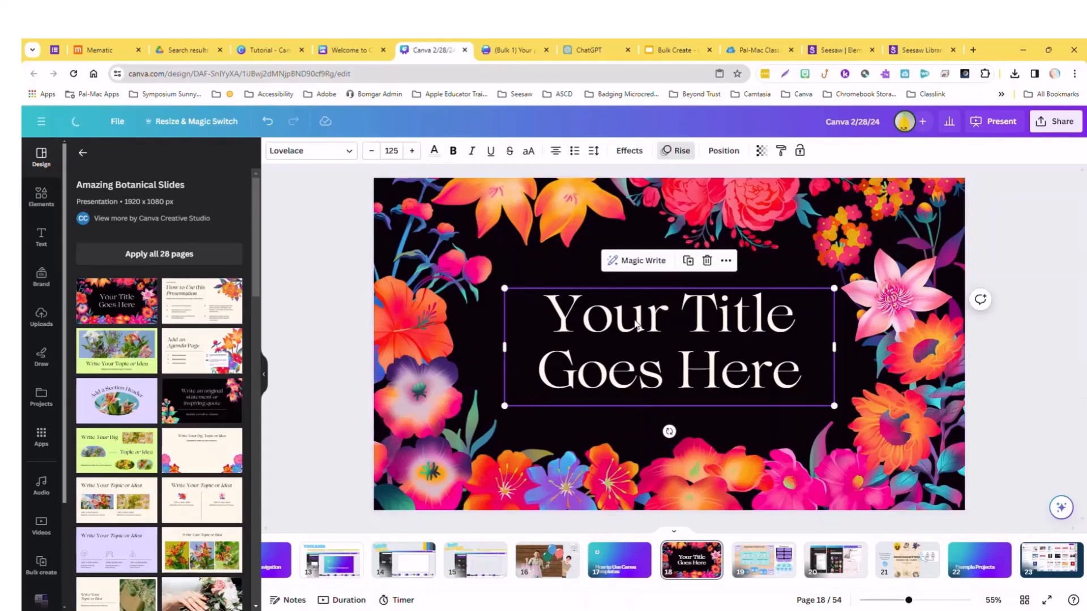
left_click(636, 322)
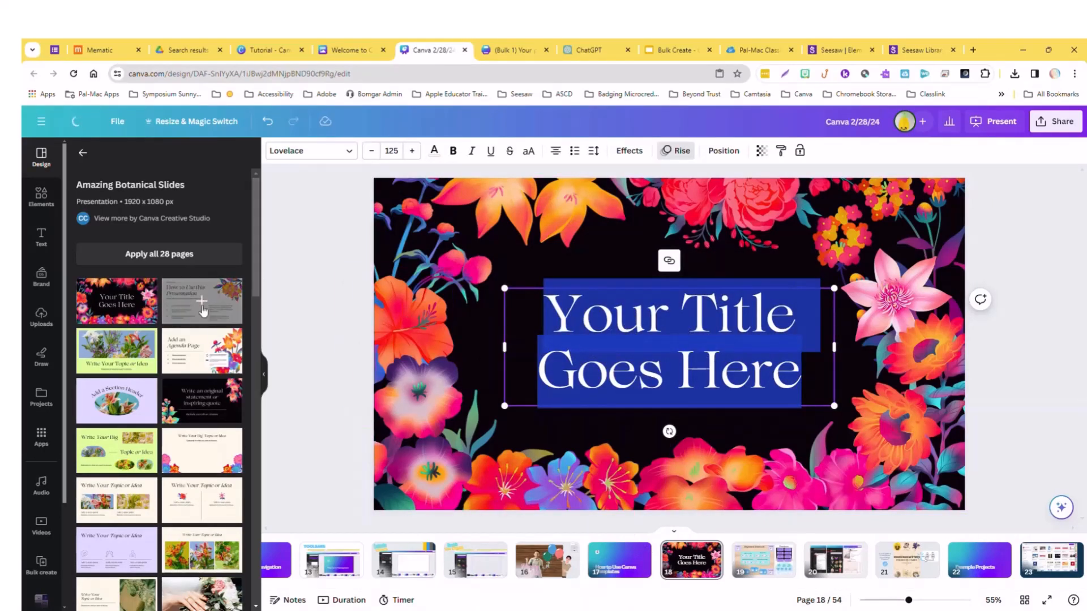
left_click(212, 456)
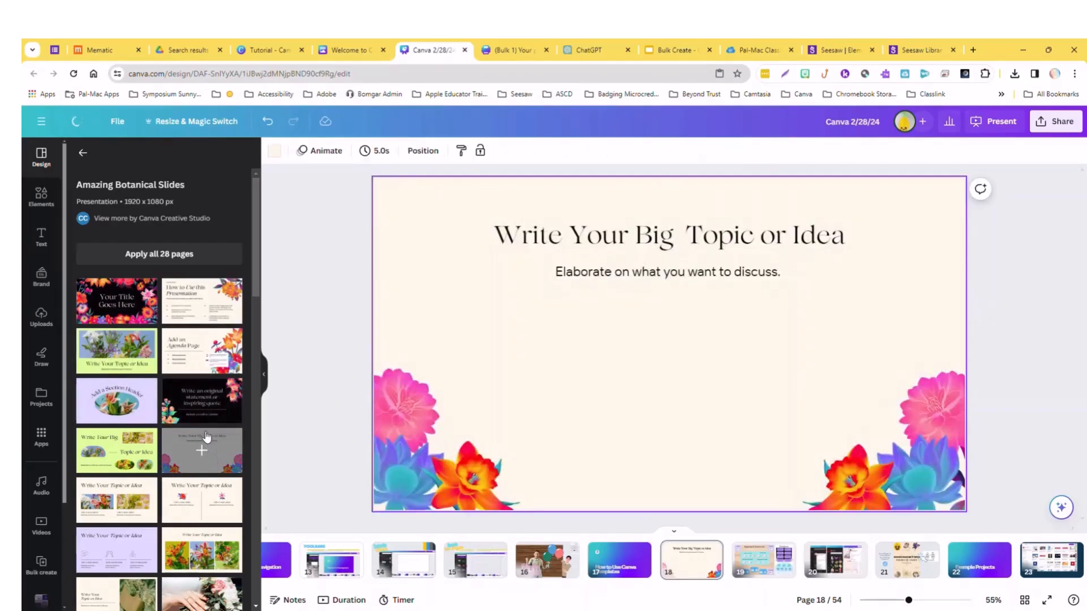
Add the template's "How to Use this Presentation" page as a new page after page 18.
left_click(200, 301)
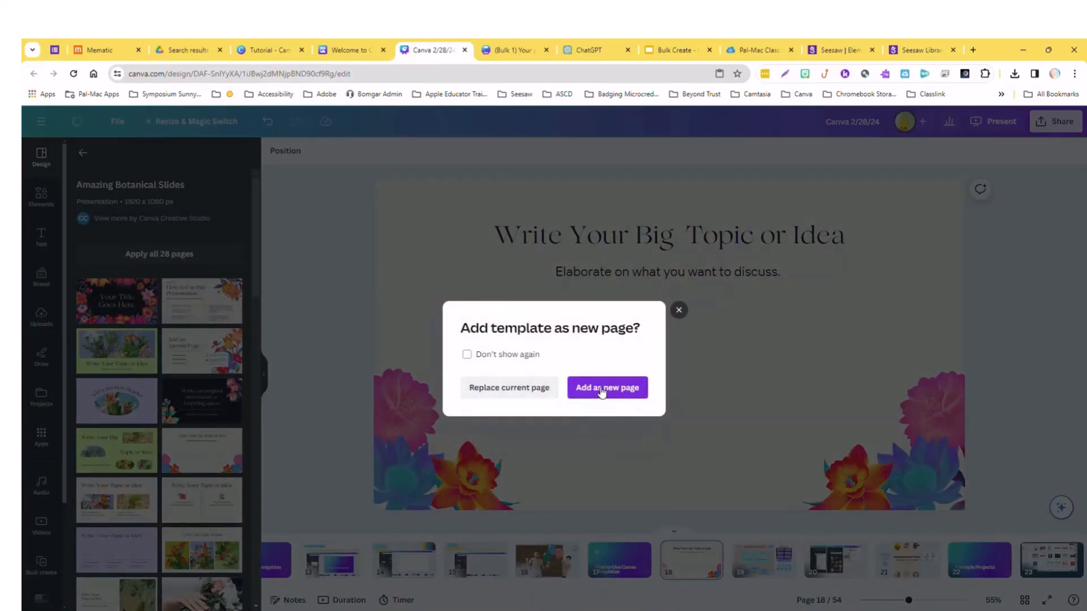
left_click(622, 400)
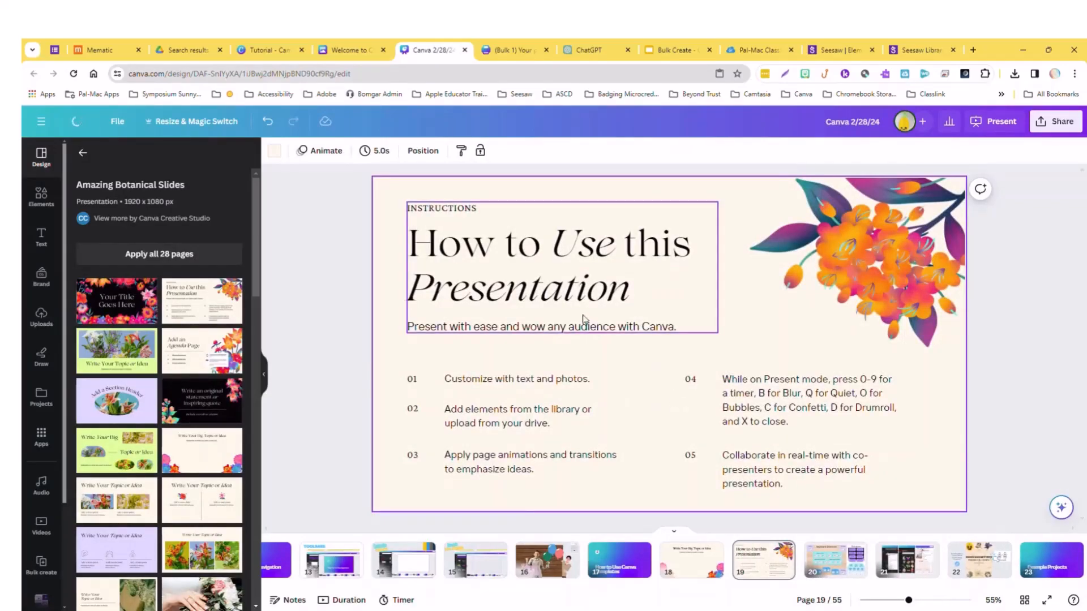
left_click(559, 379)
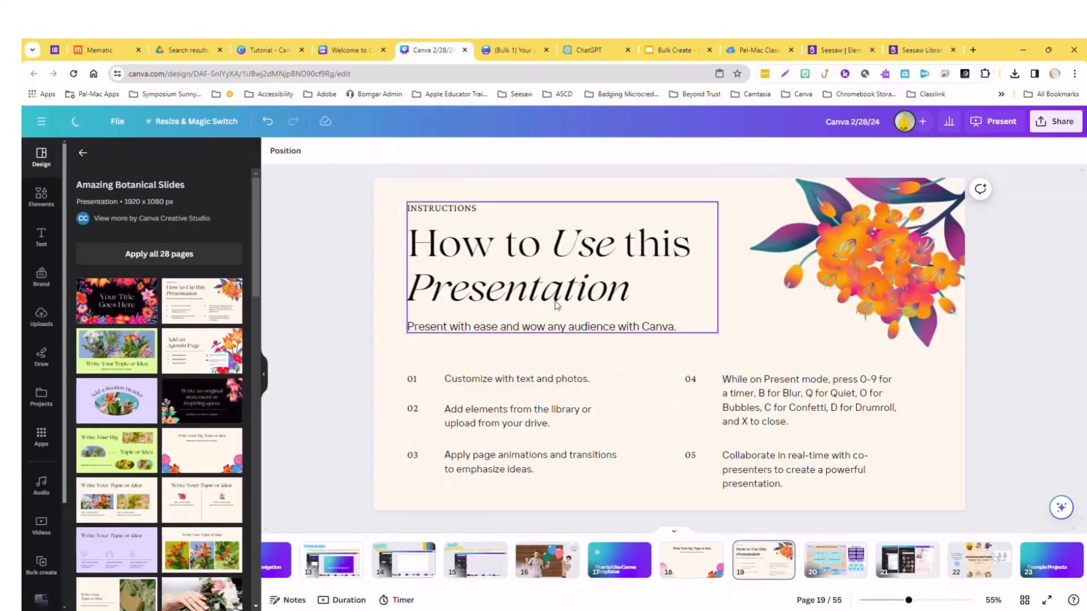
Open the orange flower image on page 19 for photo editing and show its adjustment settings.
left_click(902, 279)
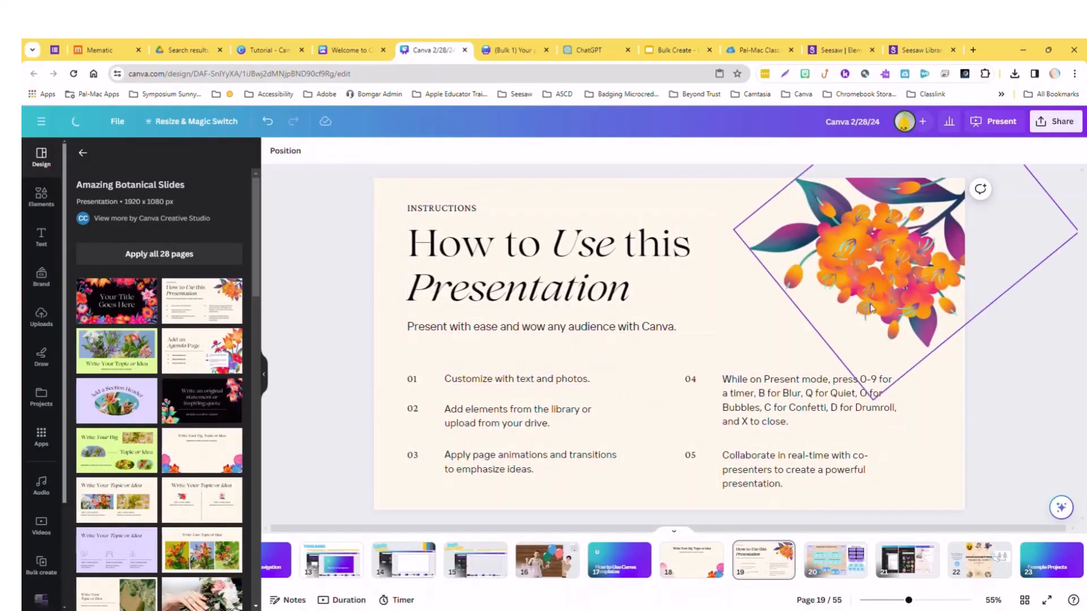
double_click(899, 278)
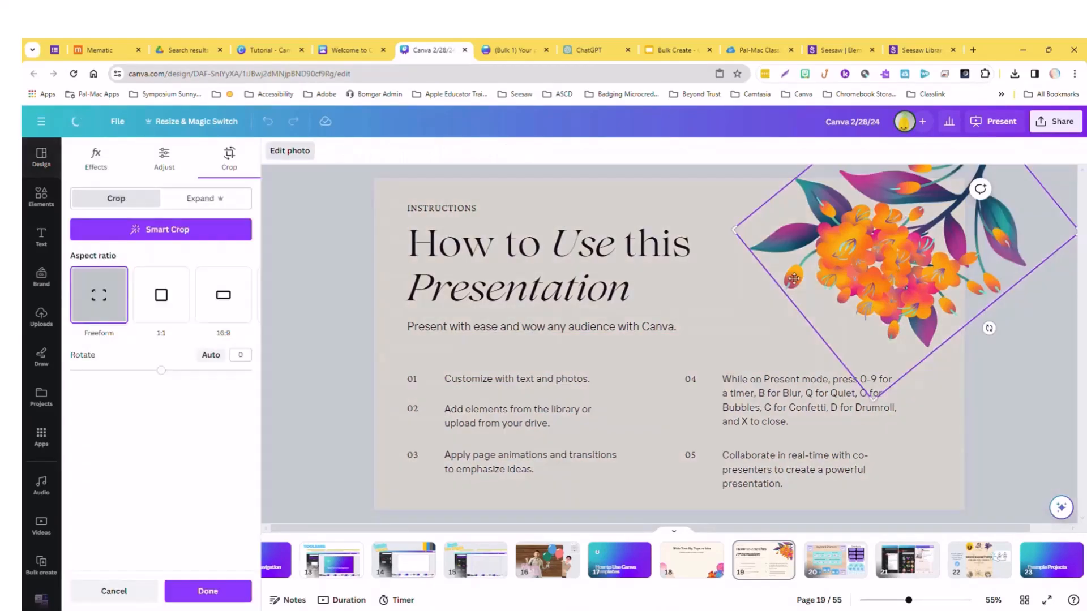
left_click(177, 168)
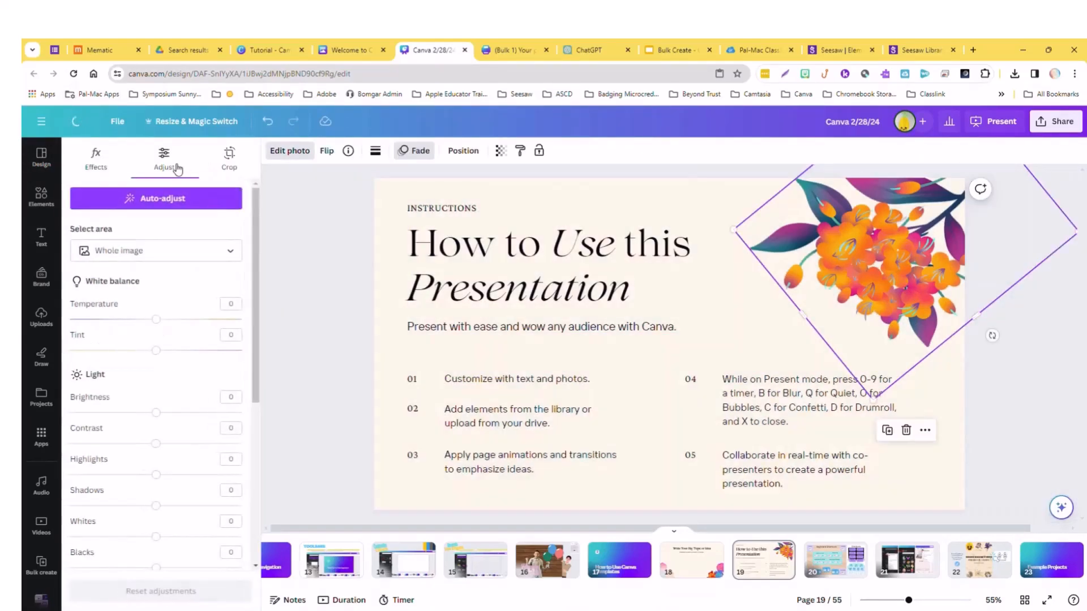